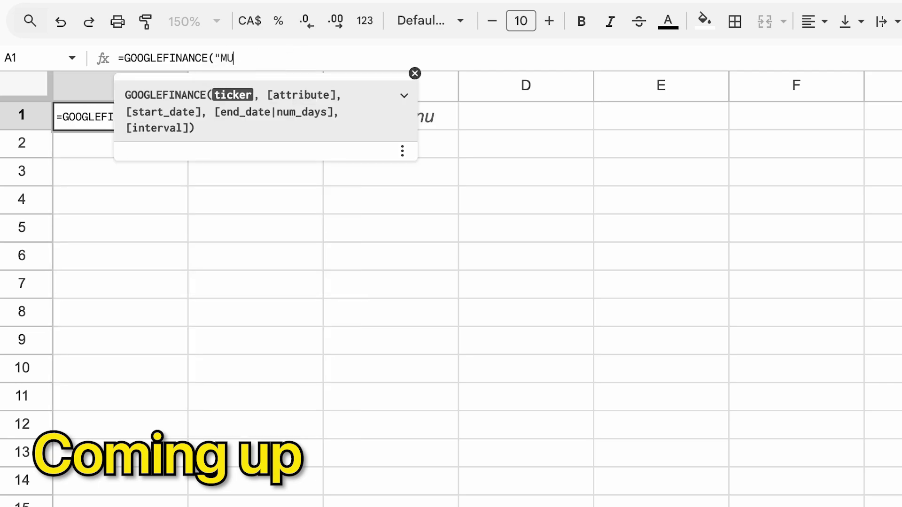
# Step: Enter the VFAIX and VOO MUTF entries and complete a GOOGLEFINANCE formula
pyautogui.press('Return')
pyautogui.click(161, 125)
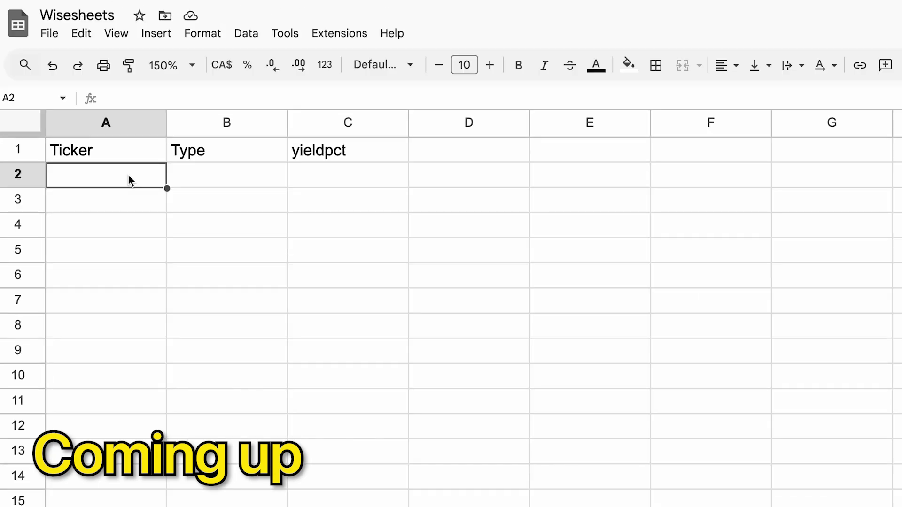
pyautogui.write('VFAIX')
pyautogui.press('Return')
pyautogui.write('VOOMUTF')
pyautogui.press('Return')
pyautogui.write('MUTF=GO')
pyautogui.press('Tab')
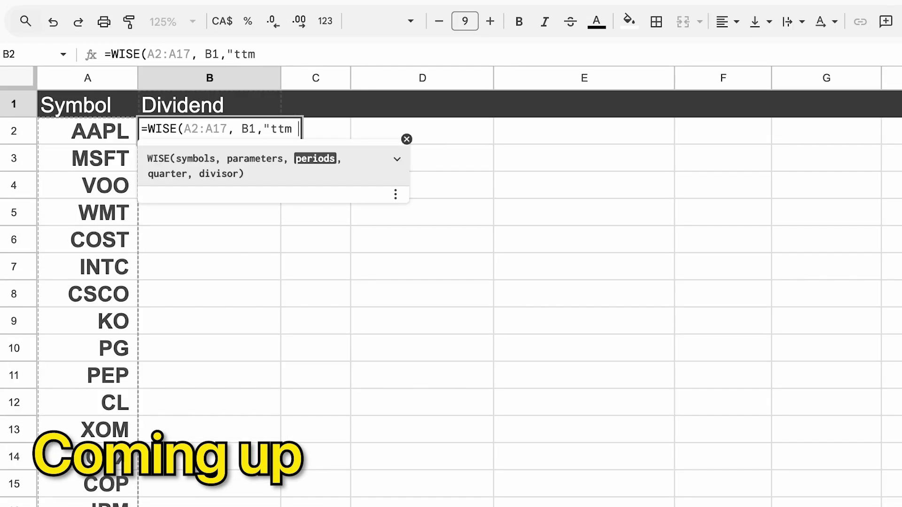
pyautogui.write(')')
pyautogui.press('Return')
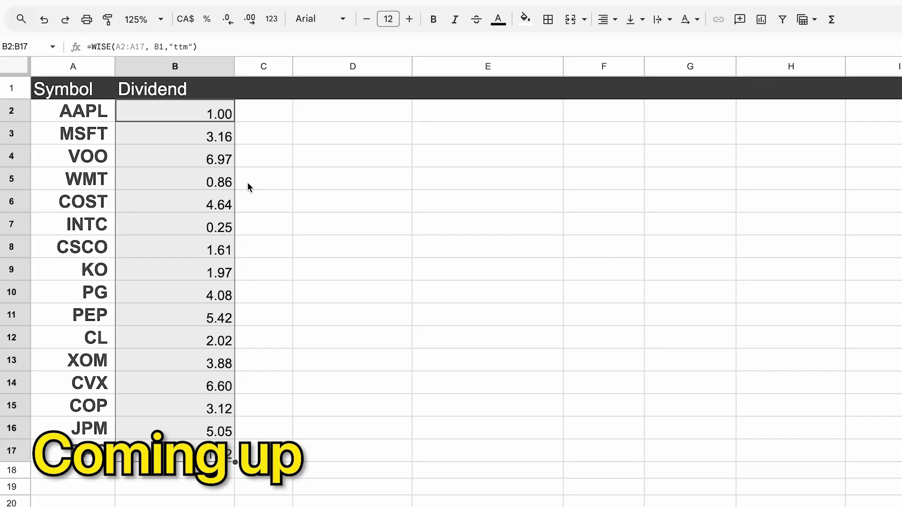
# Step: Copy the Dividend column B1:B17 into column C and change C2's period argument to 4q1
pyautogui.moveTo(175, 89); pyautogui.dragTo(175, 451)
pyautogui.hotkey('ctrl', 'c')
pyautogui.click(272, 89)
pyautogui.hotkey('ctrl', 'v')
pyautogui.click(273, 111)
pyautogui.click(231, 47)
pyautogui.write('4q')
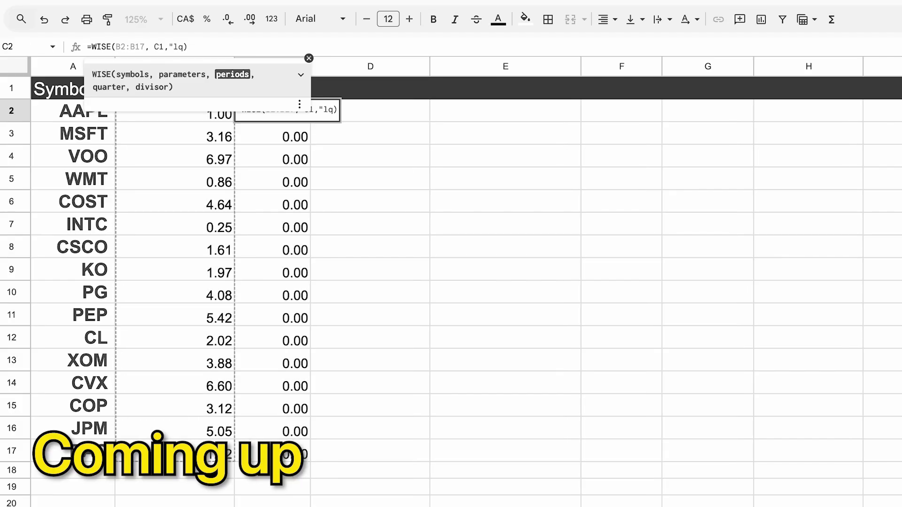
pyautogui.write('1')
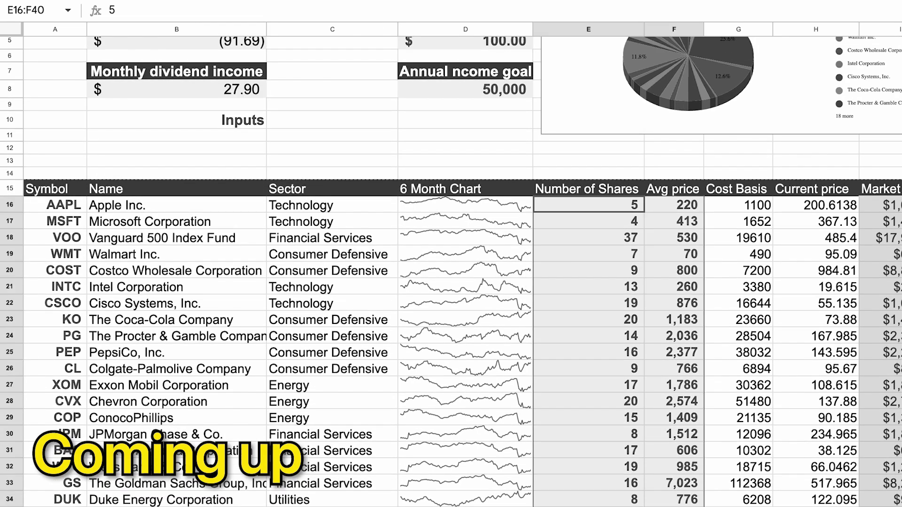
pyautogui.scroll(-3, 750, 122)
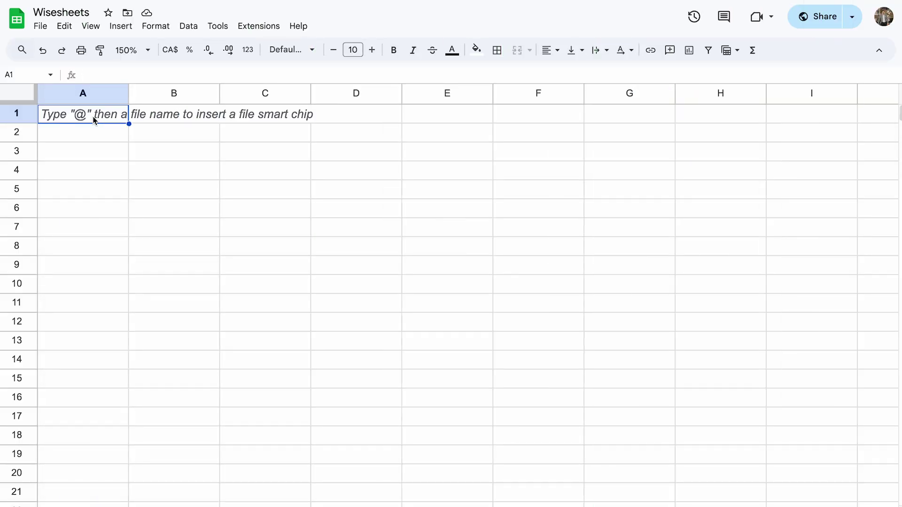
# Step: Begin =GOOGLEFINANCE( in A1 and read its argument help and example formula
pyautogui.write('=goo')
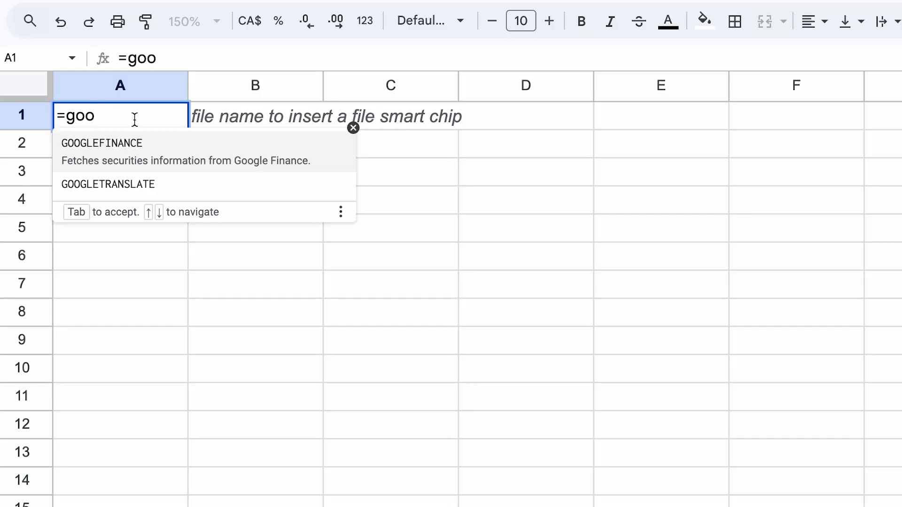
pyautogui.click(134, 155)
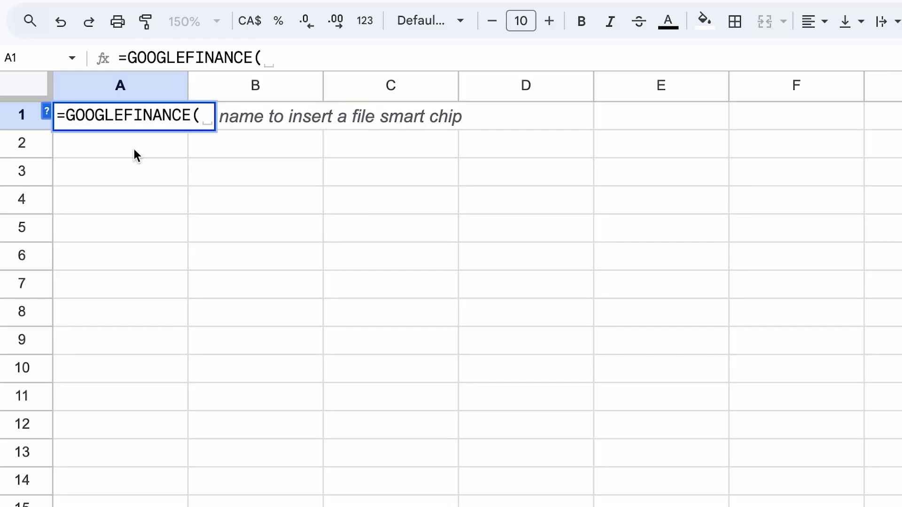
pyautogui.click(47, 111)
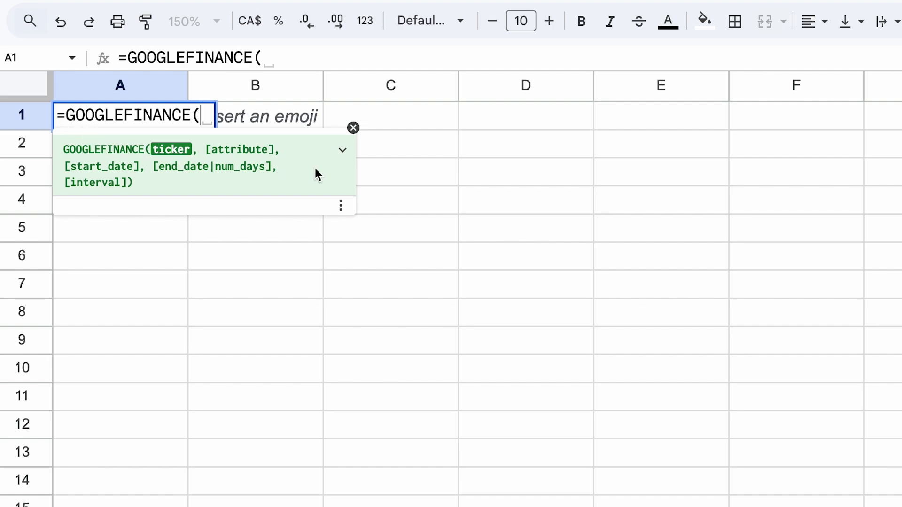
pyautogui.click(343, 152)
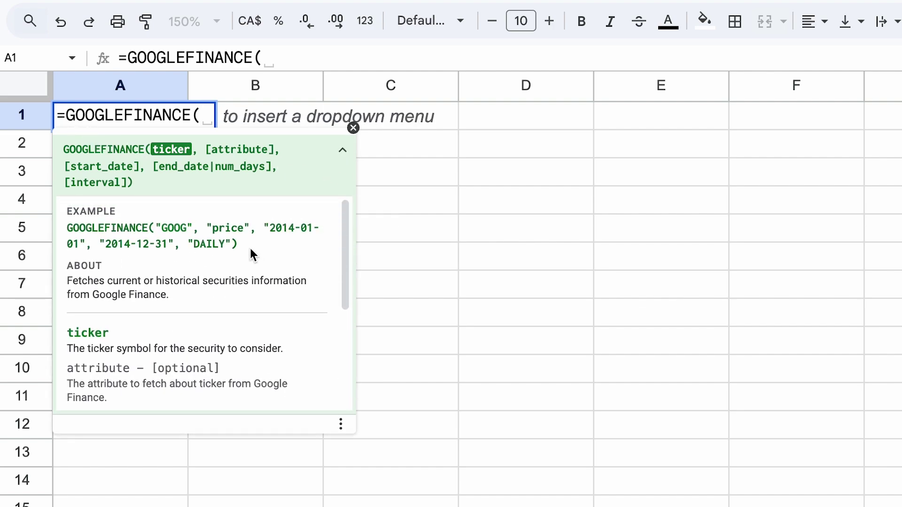
pyautogui.scroll(-4, 239, 306)
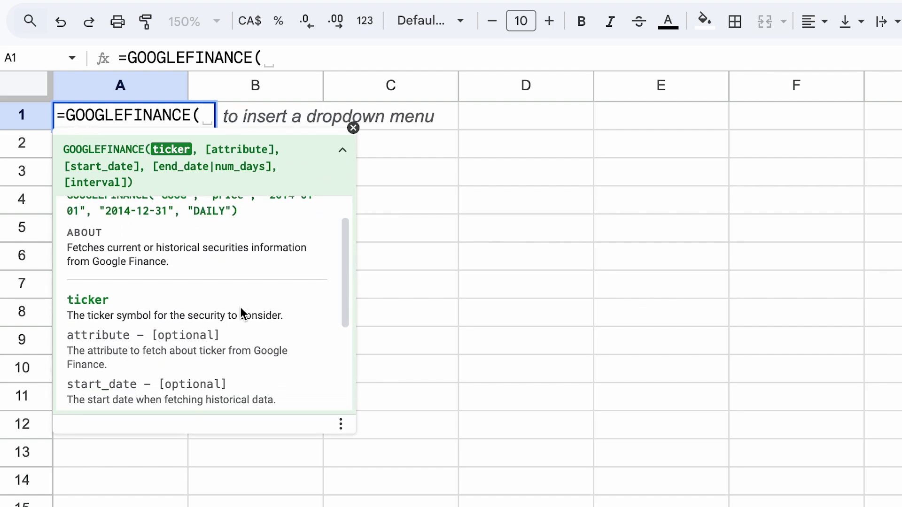
pyautogui.scroll(5, 241, 307)
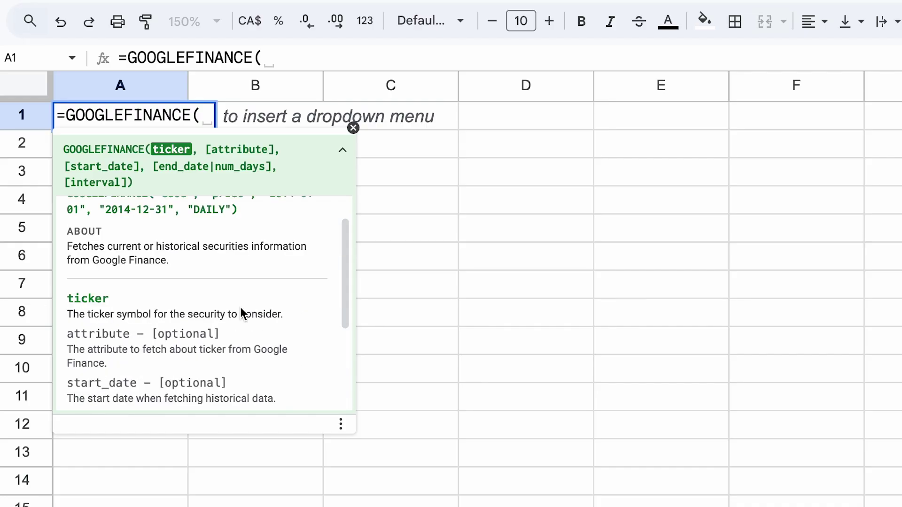
pyautogui.tripleClick(189, 231)
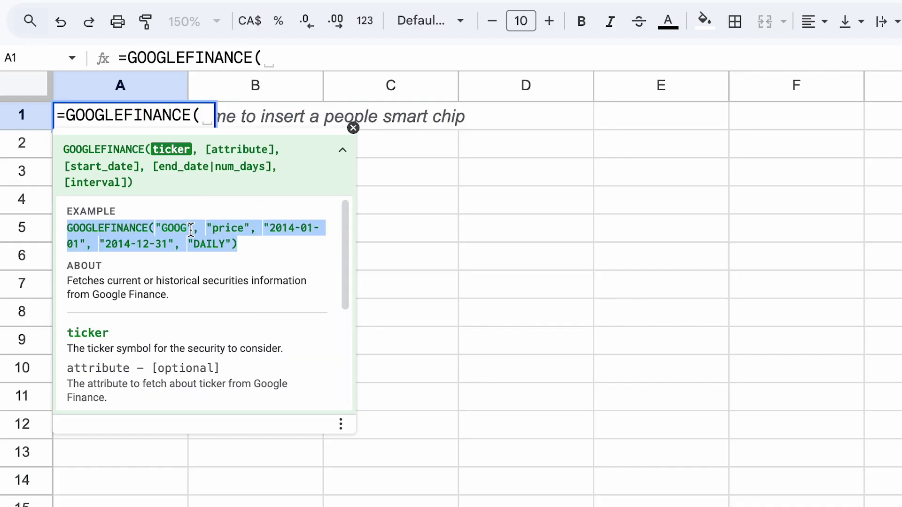
pyautogui.click(339, 150)
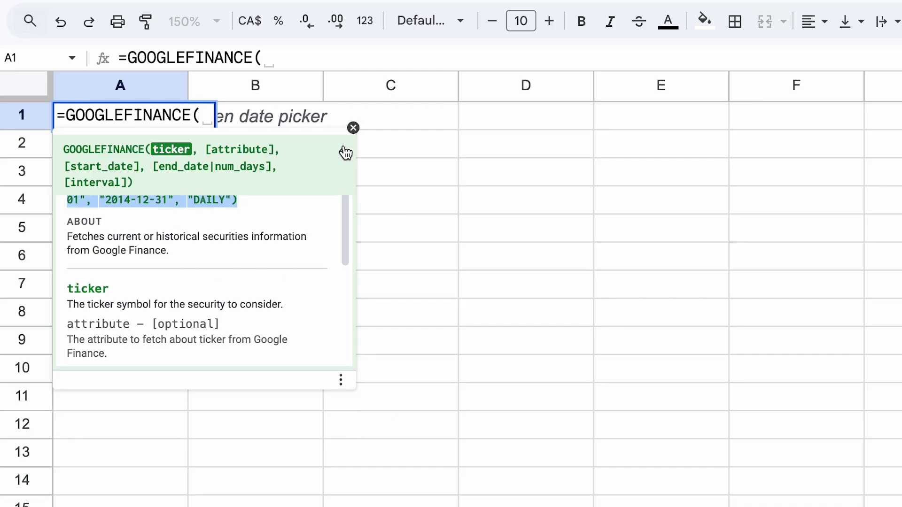
pyautogui.click(293, 60)
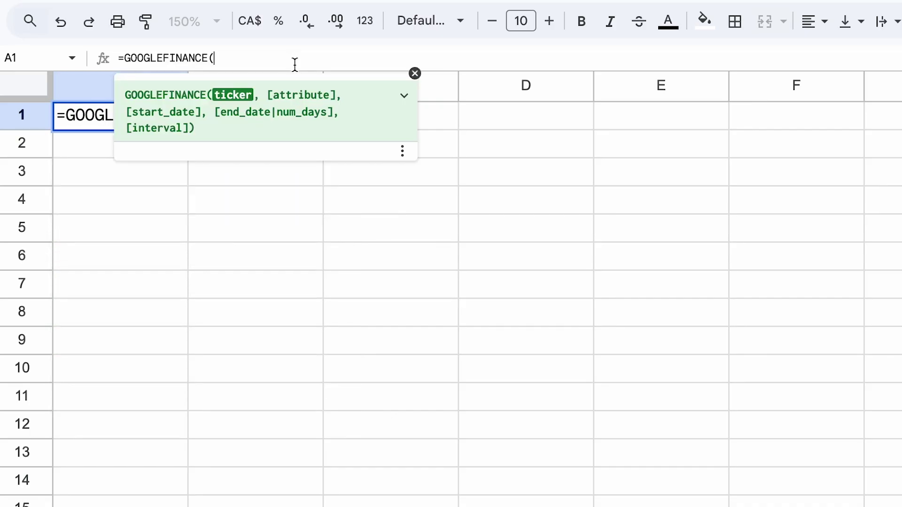
# Step: Complete A1 as =GOOGLEFINANCE("MUTF:VFAIX","yieldpct"), returning a yield of 2
pyautogui.write('"')
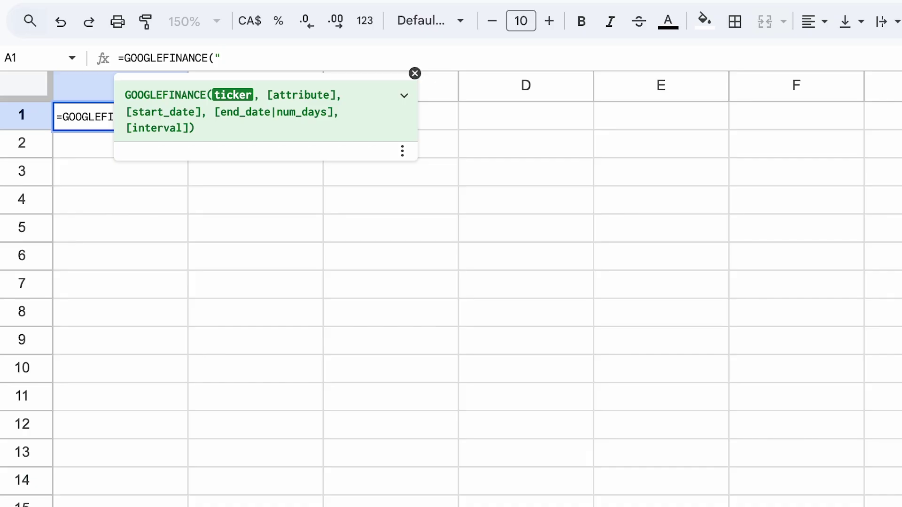
pyautogui.write('MUTF')
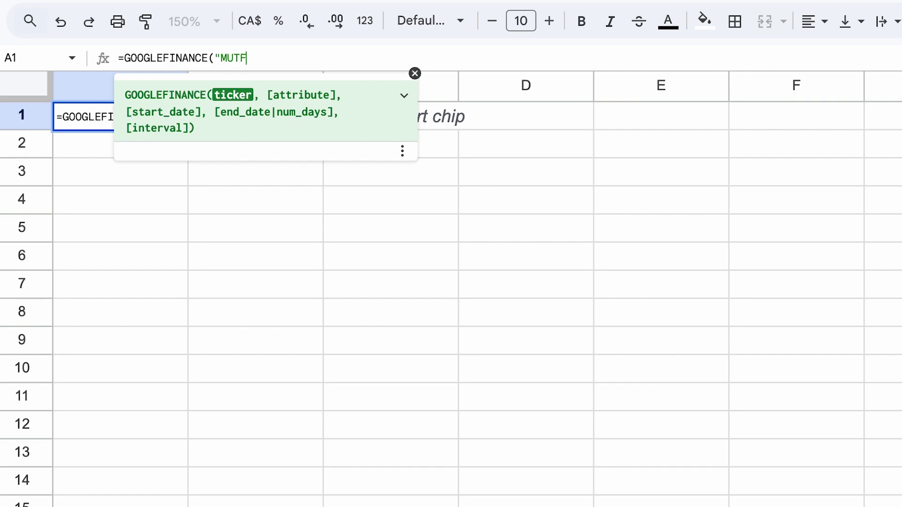
pyautogui.write(':')
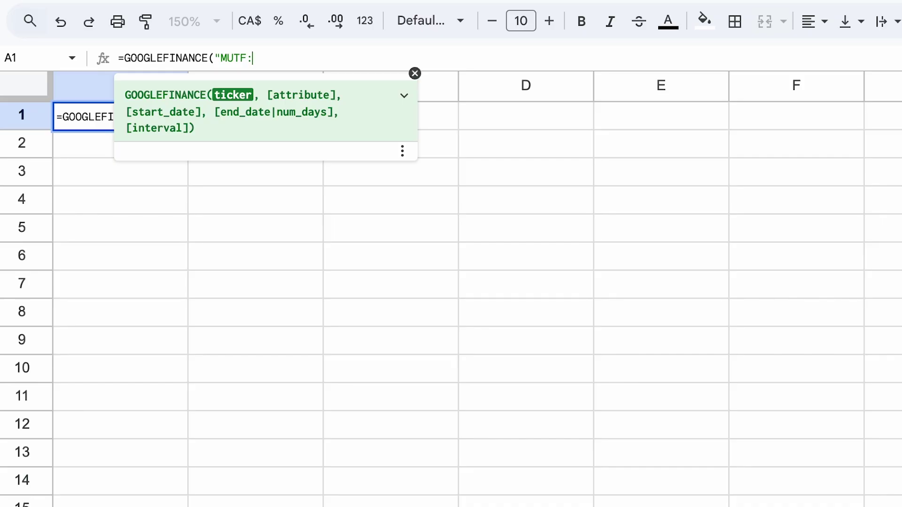
pyautogui.write('VFAIX')
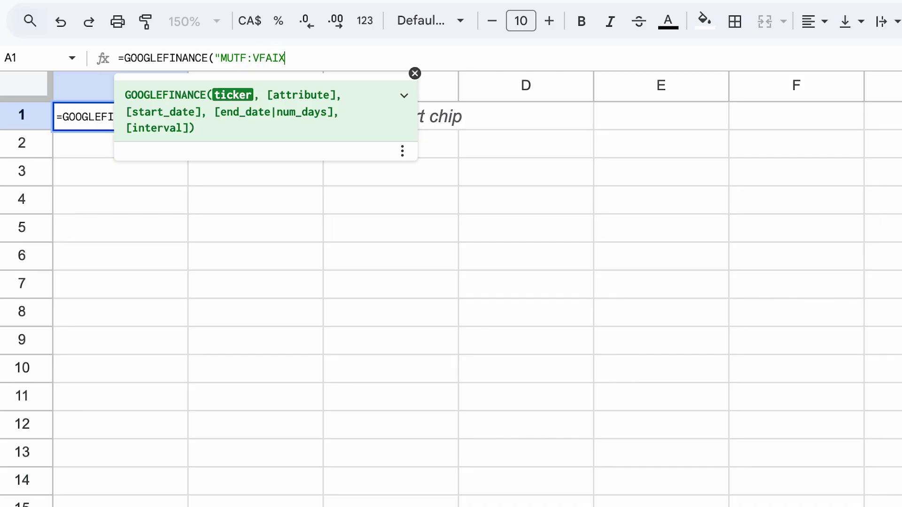
pyautogui.write('", ')
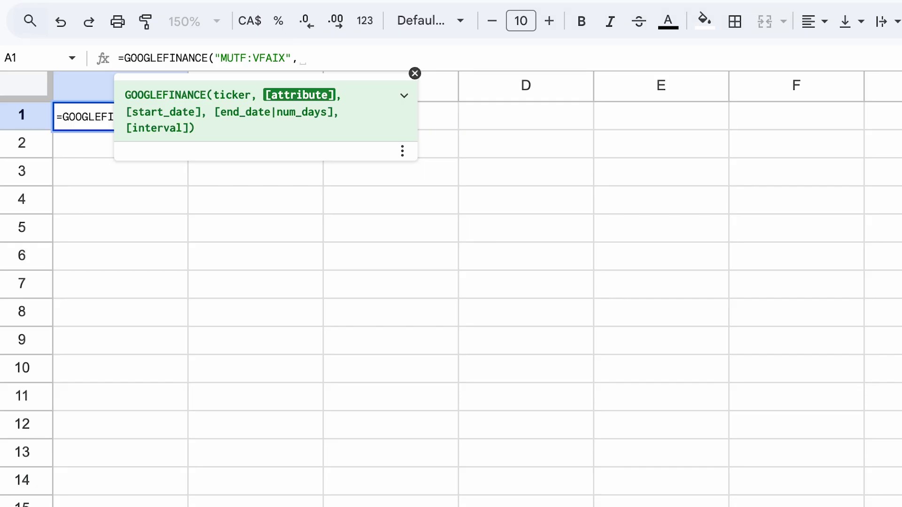
pyautogui.write('"yieldpct')
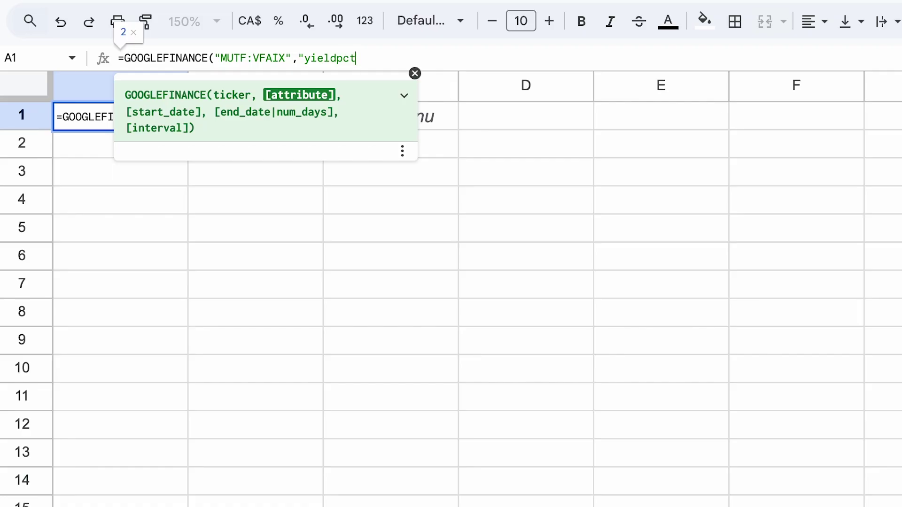
pyautogui.write('")')
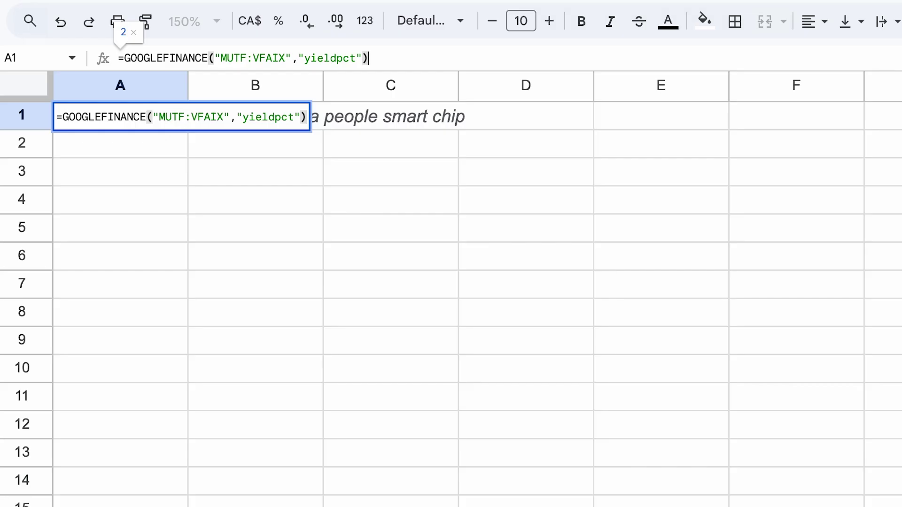
pyautogui.press('Return')
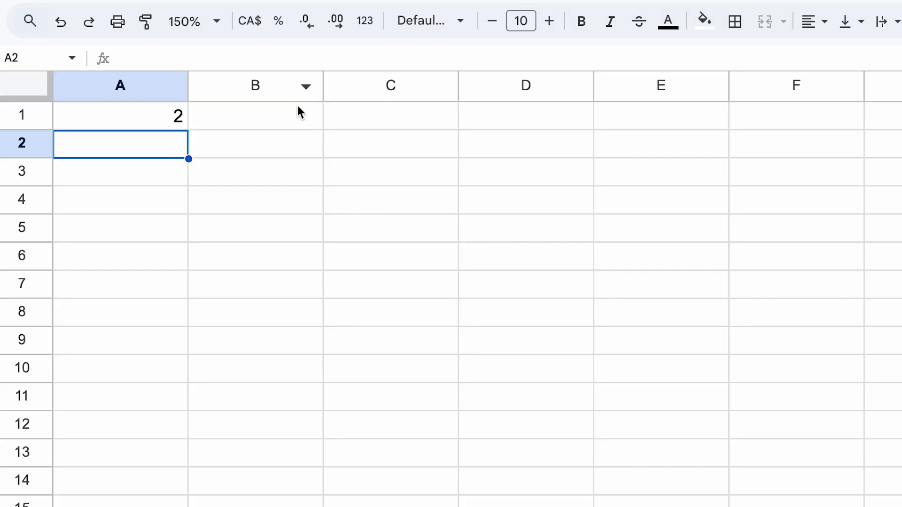
# Step: Increase the decimal places on A1's VFAIX yield twice to show two decimals
pyautogui.click(161, 127)
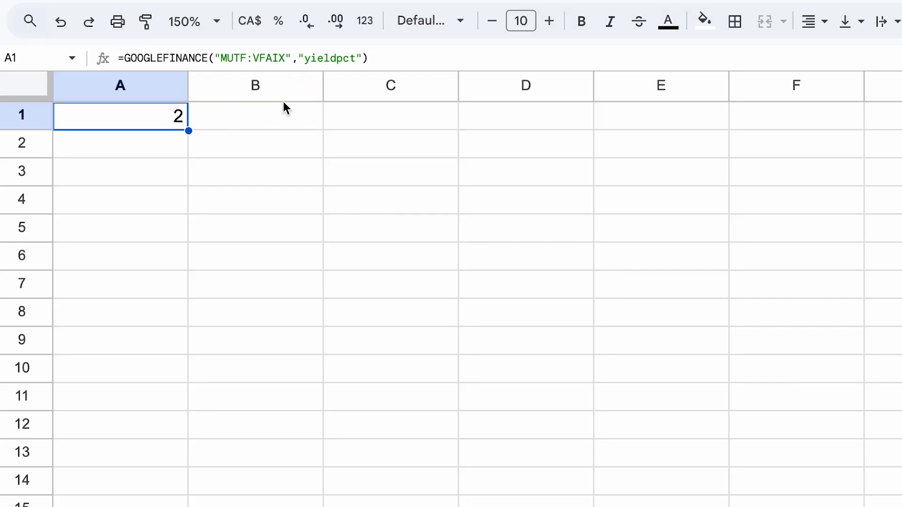
pyautogui.click(341, 30)
pyautogui.click(342, 30)
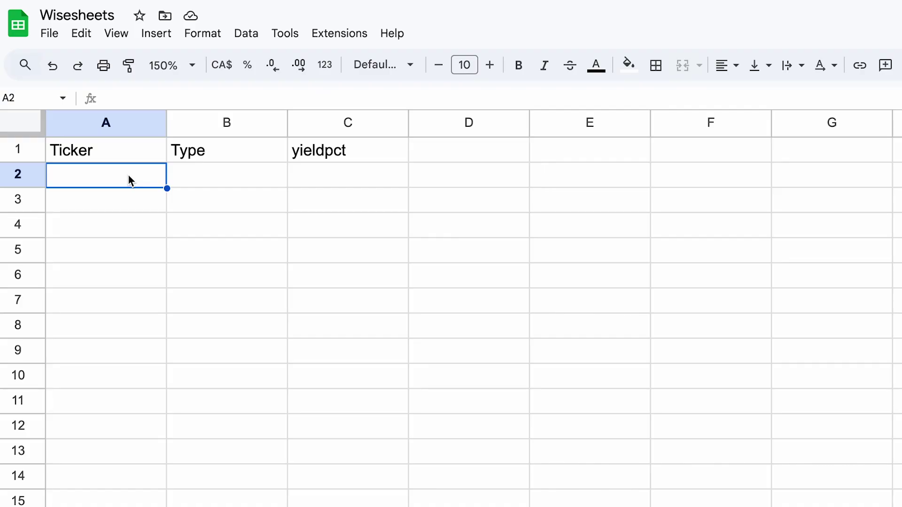
# Step: Enter the tickers VFAIX and VOO in A2 and A3
pyautogui.write('VFAIX')
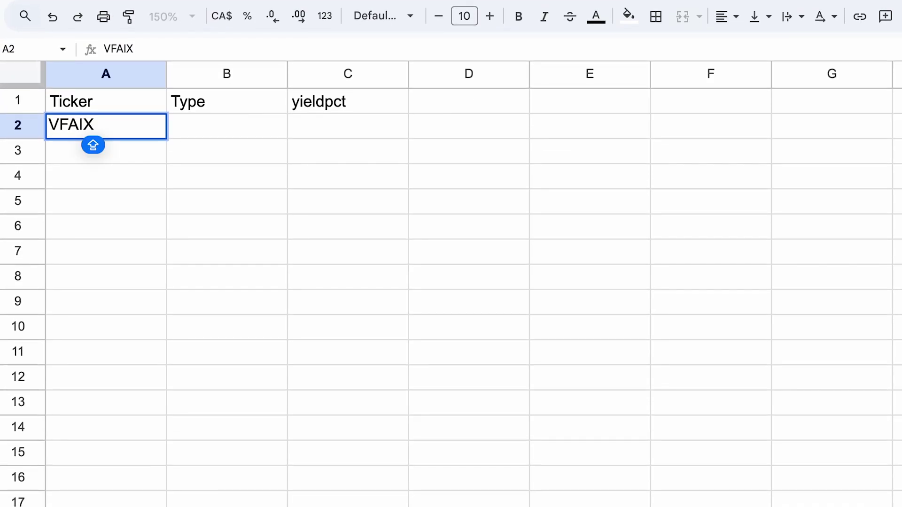
pyautogui.press('Return')
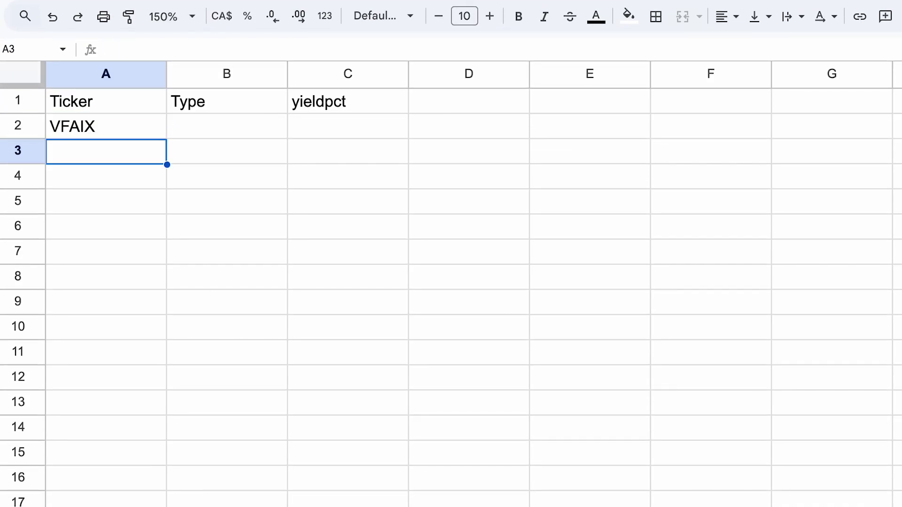
pyautogui.write('VOO')
pyautogui.press('Return')
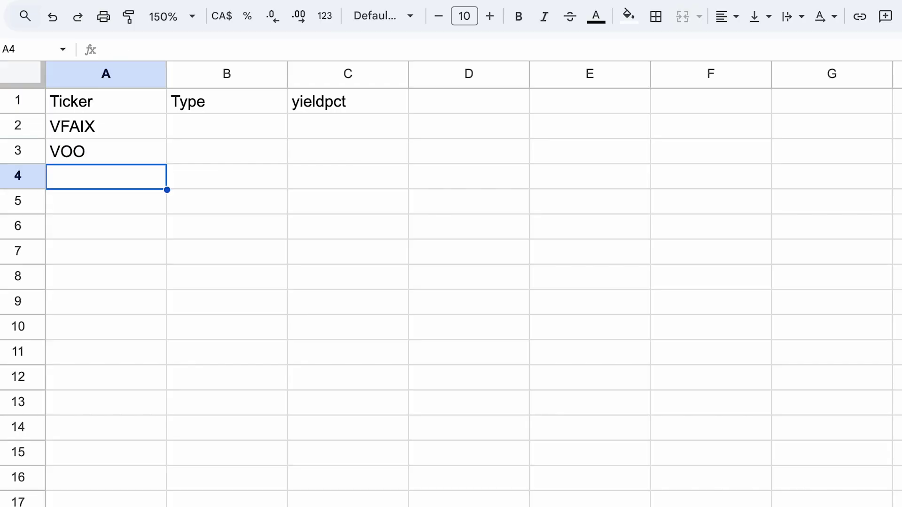
# Step: Set the Type of both VFAIX and VOO to MUTF in column B
pyautogui.press('Right')
pyautogui.press('Up')
pyautogui.press('Up')
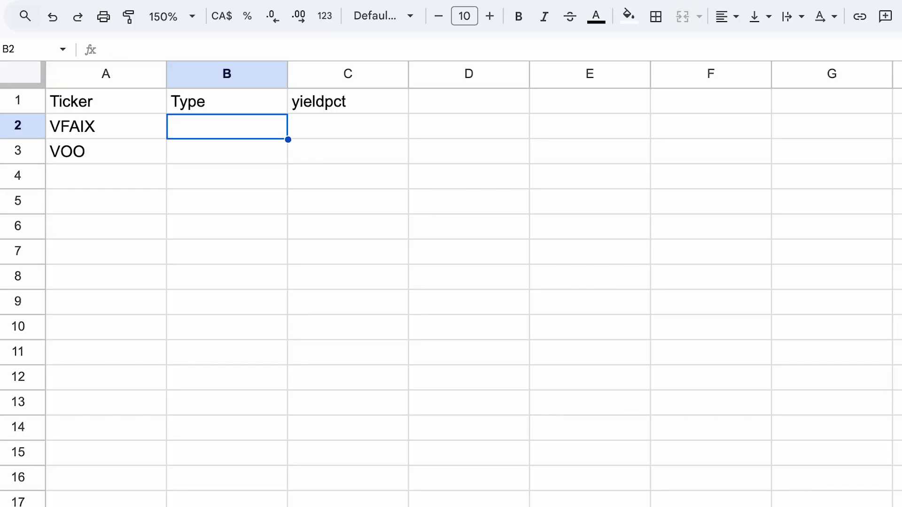
pyautogui.write('MUTF')
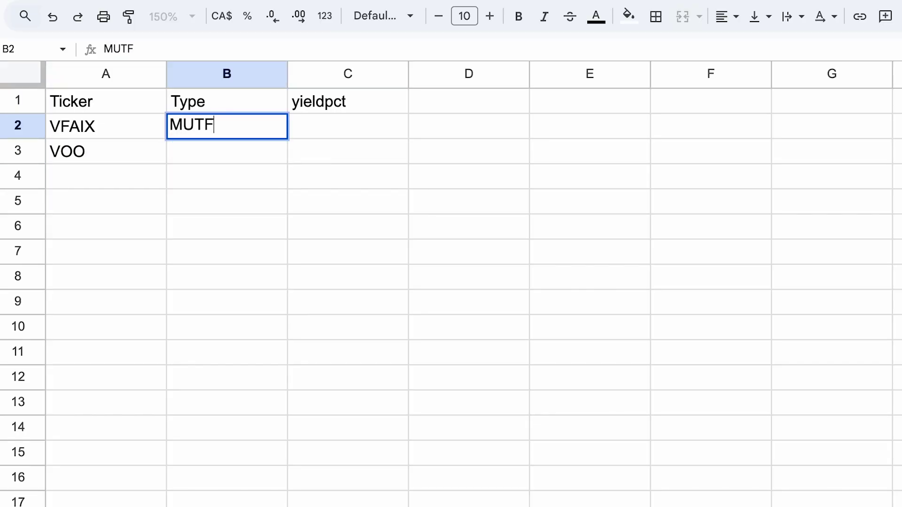
pyautogui.press('Return')
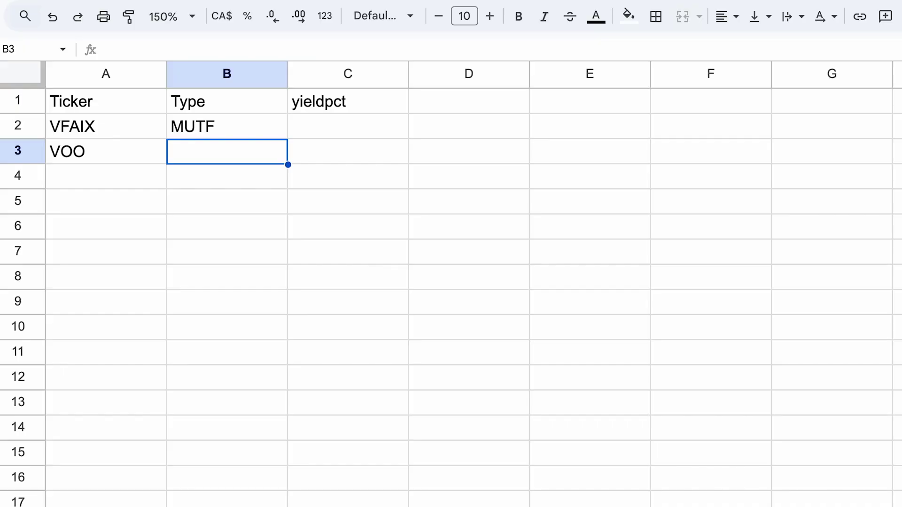
pyautogui.write('M')
pyautogui.press('Return')
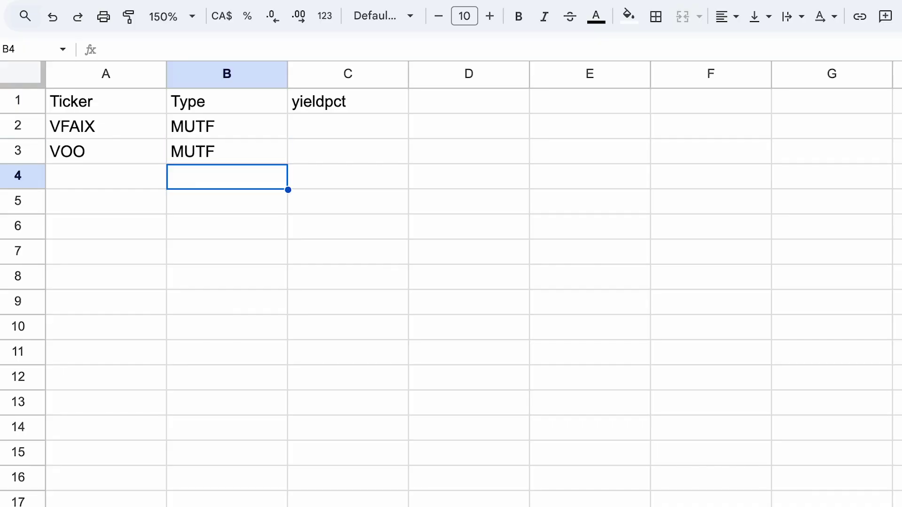
pyautogui.press('Up')
pyautogui.press('Up')
pyautogui.press('Down')
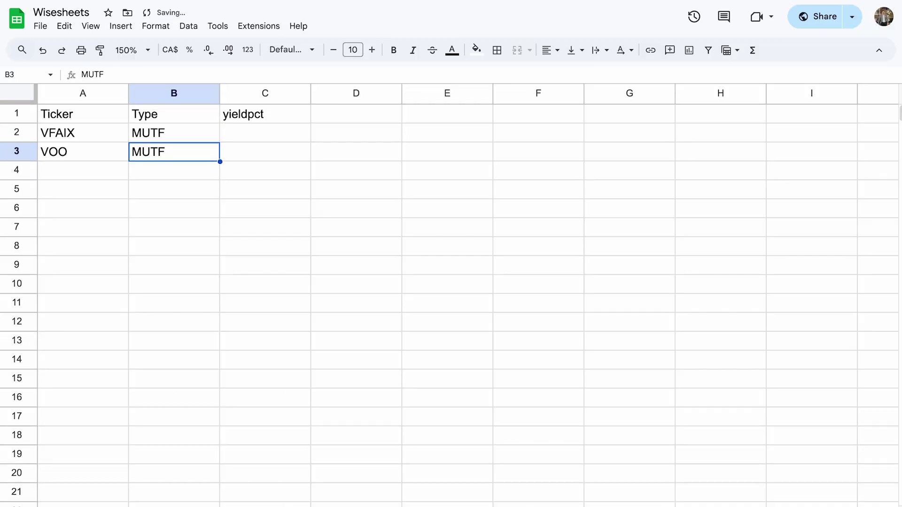
pyautogui.click(265, 151)
pyautogui.click(265, 132)
# Step: Start C2's GOOGLEFINANCE formula with the symbol built from B2&":"
pyautogui.write('=GO')
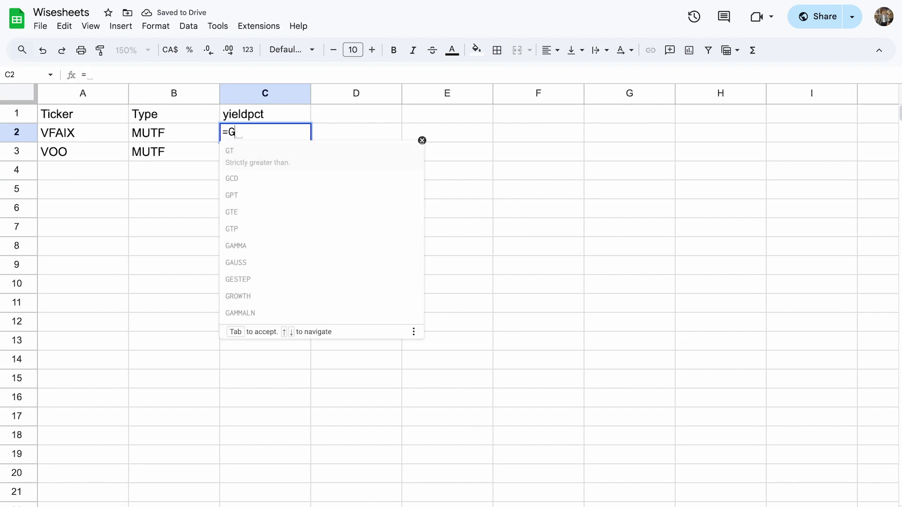
pyautogui.click(322, 162)
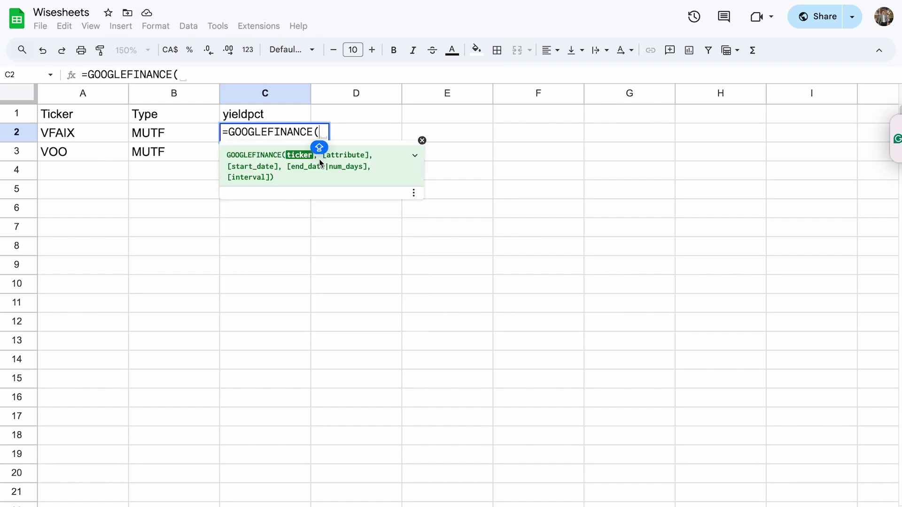
pyautogui.click(78, 136)
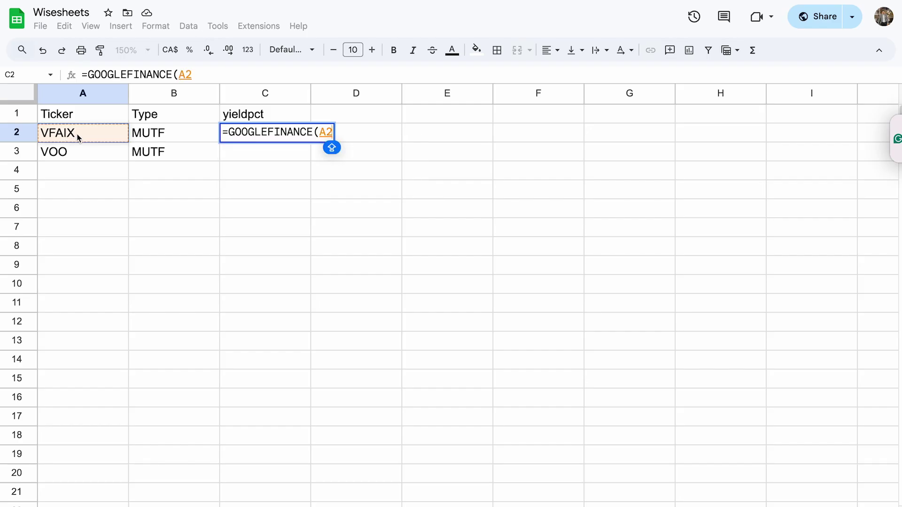
pyautogui.press('BackSpace')
pyautogui.press('BackSpace')
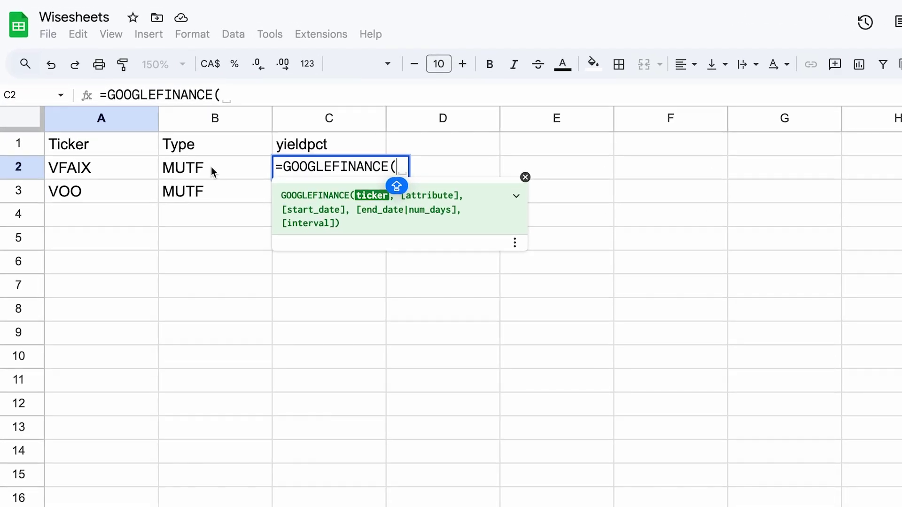
pyautogui.click(210, 167)
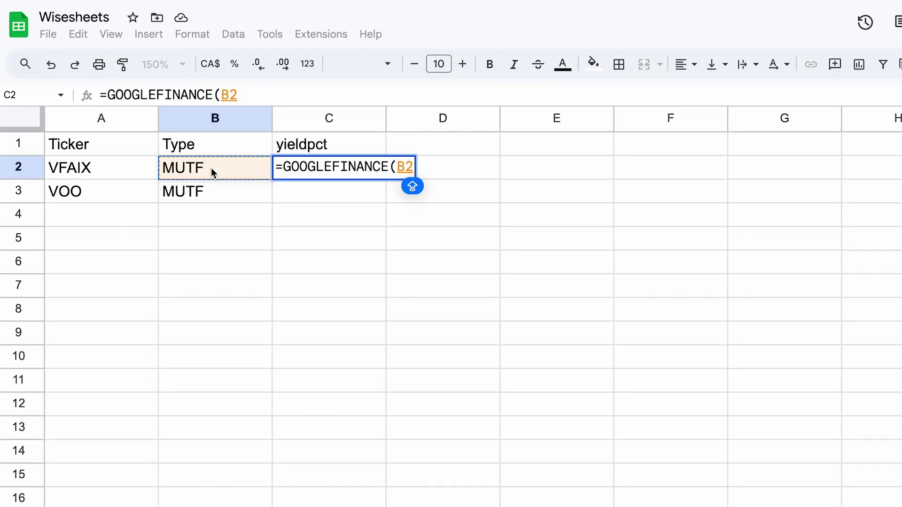
pyautogui.write('&')
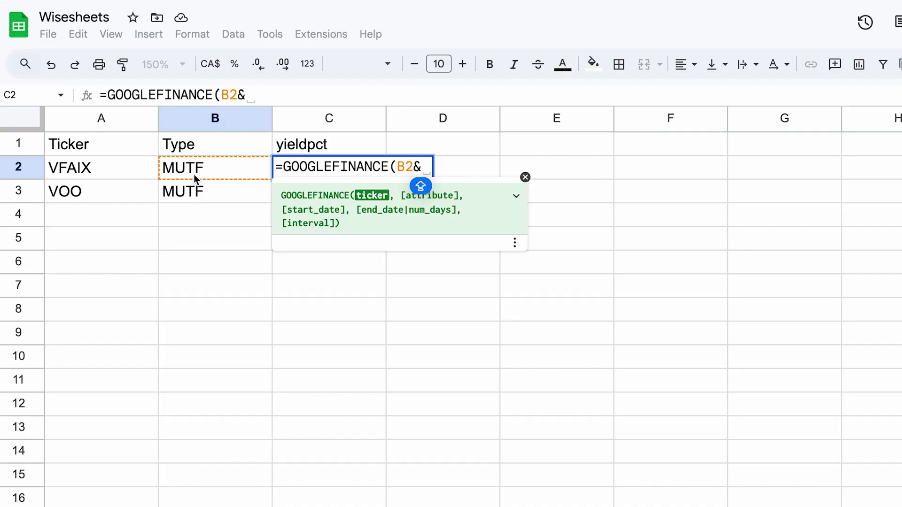
pyautogui.write('";')
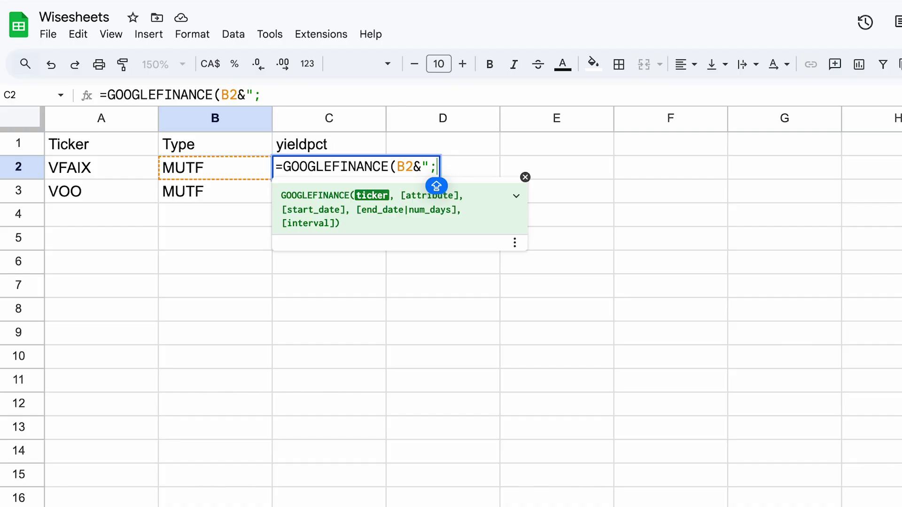
pyautogui.press('BackSpace')
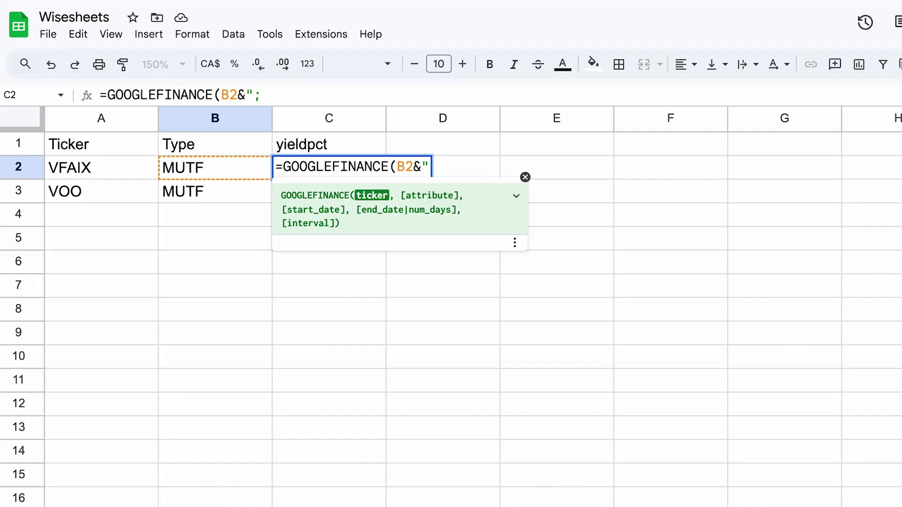
pyautogui.write(';')
pyautogui.press('BackSpace')
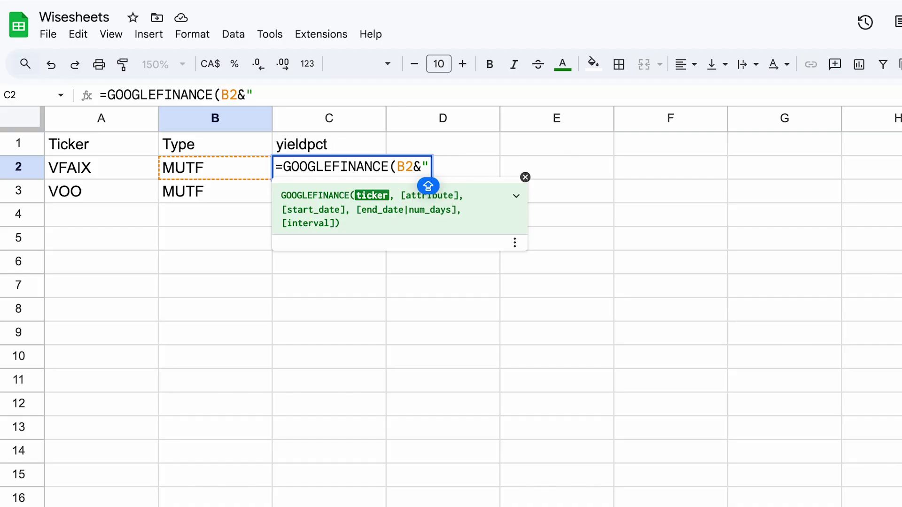
pyautogui.write(':"')
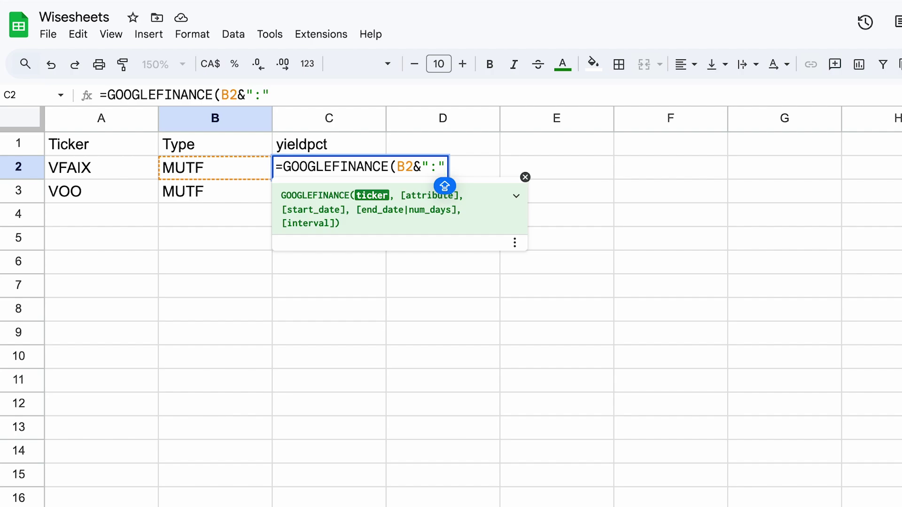
pyautogui.write('&')
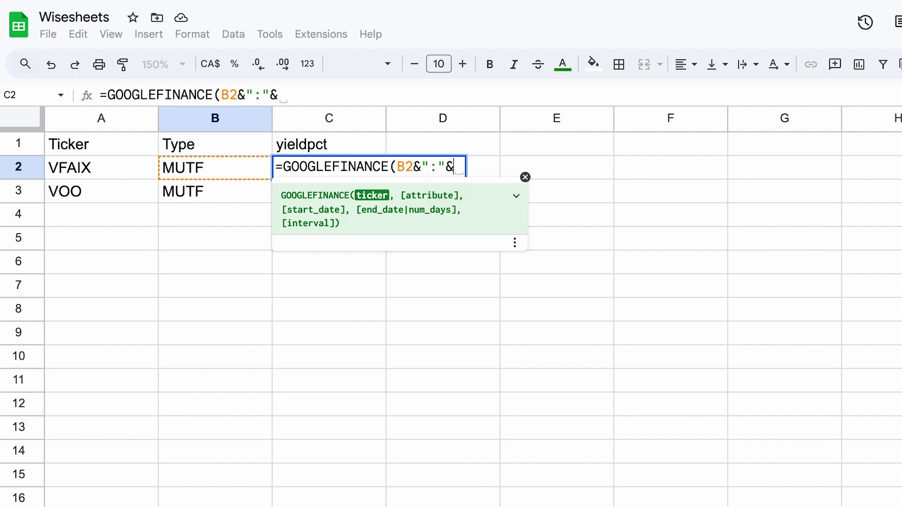
# Step: Append ticker A2 and the absolute header $C$1 as the attribute
pyautogui.click(101, 174)
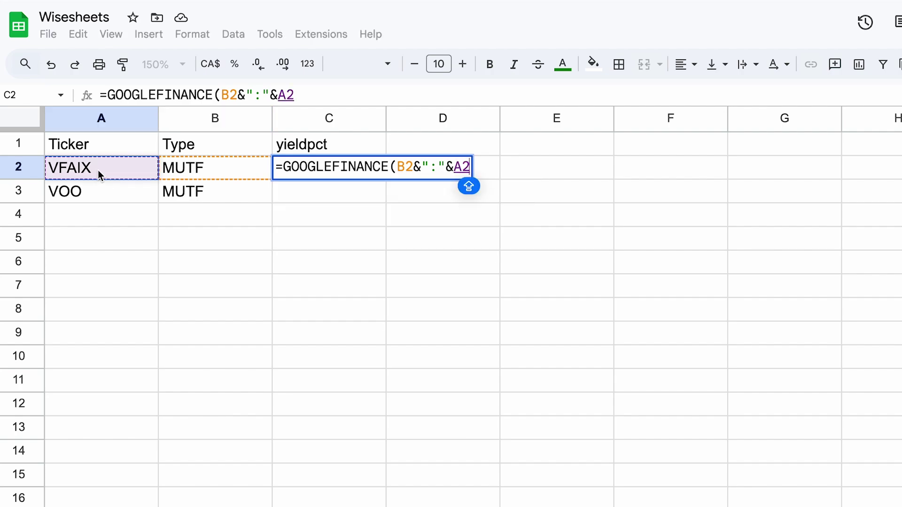
pyautogui.write(',')
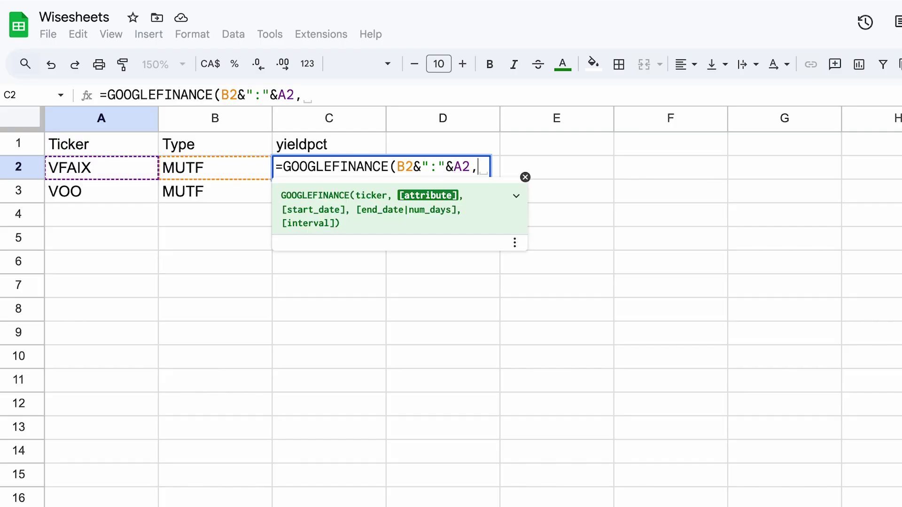
pyautogui.press('capslock')
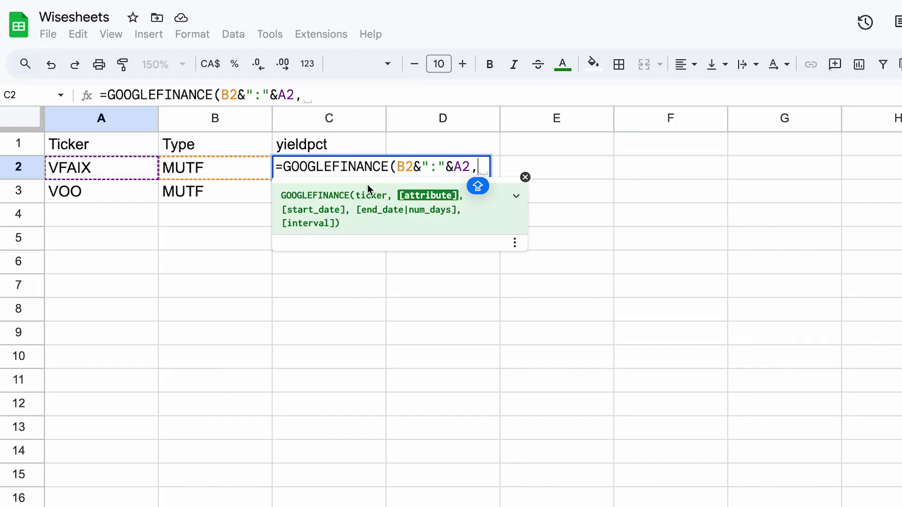
pyautogui.click(334, 146)
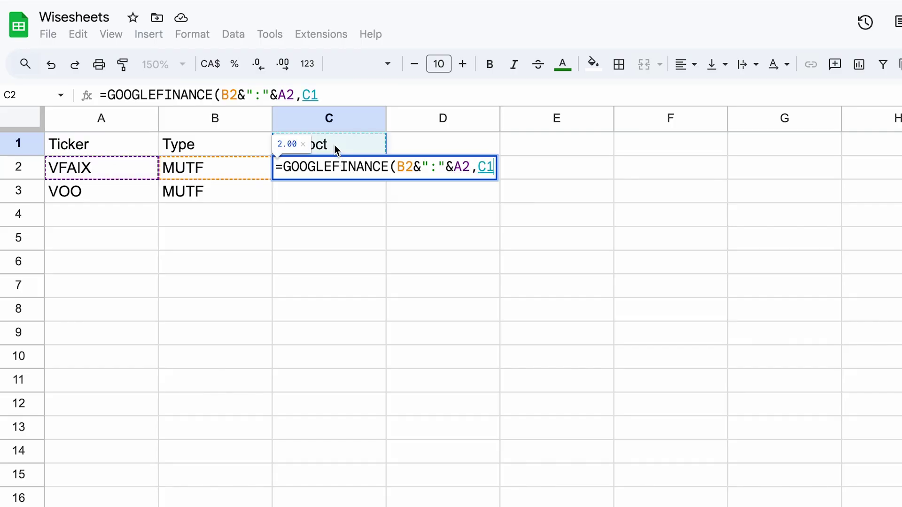
pyautogui.click(312, 93)
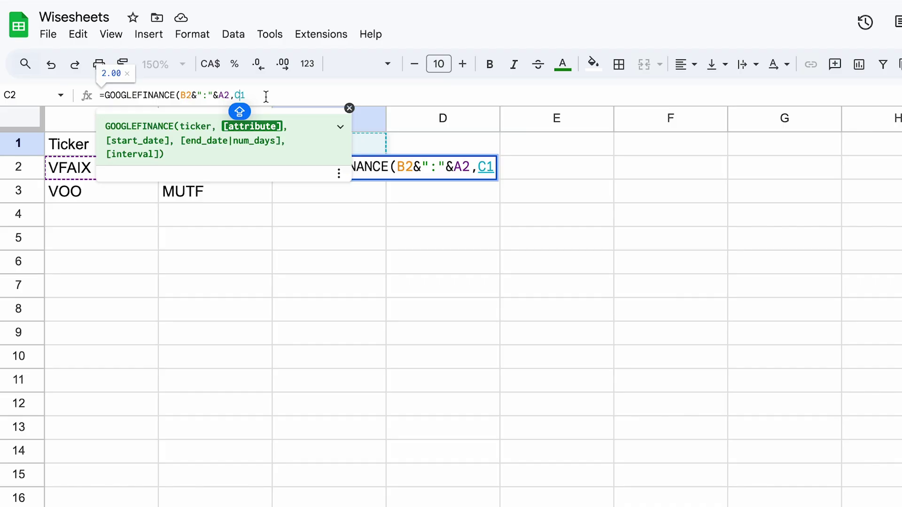
pyautogui.press('F4')
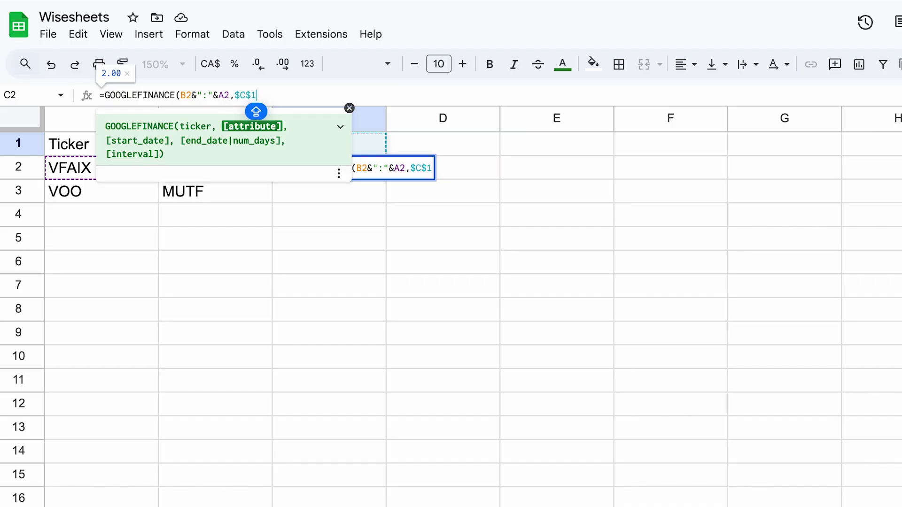
# Step: Commit the C2 yield formula and inspect the error in VOO's yield cell
pyautogui.write(')')
pyautogui.press('Return')
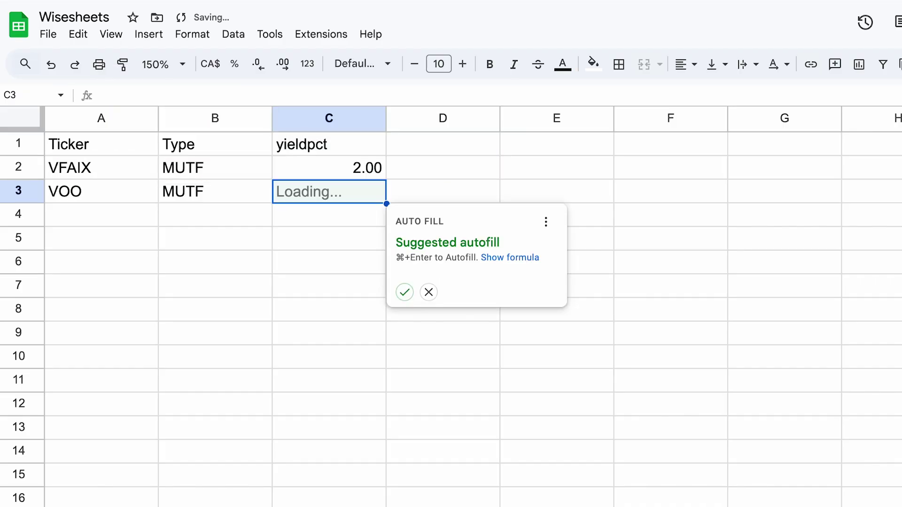
pyautogui.click(377, 171)
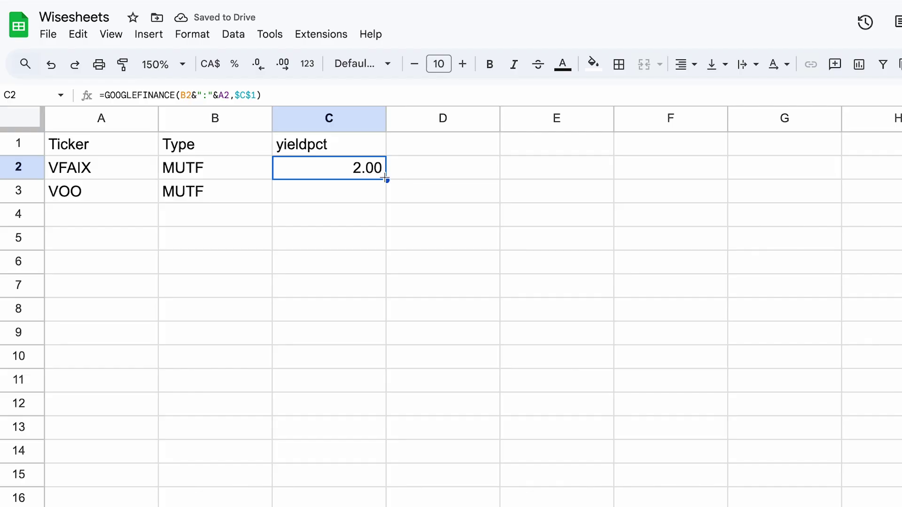
pyautogui.click(334, 195)
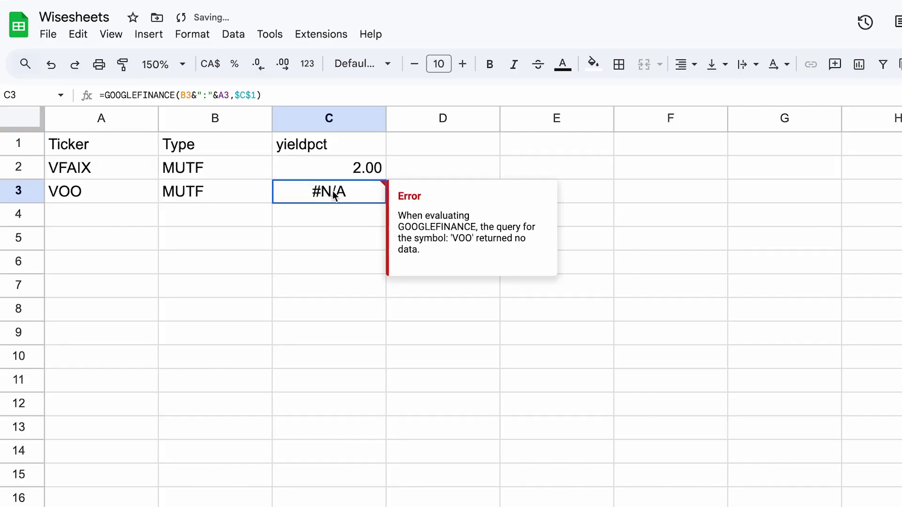
pyautogui.press('Left')
pyautogui.press('Left')
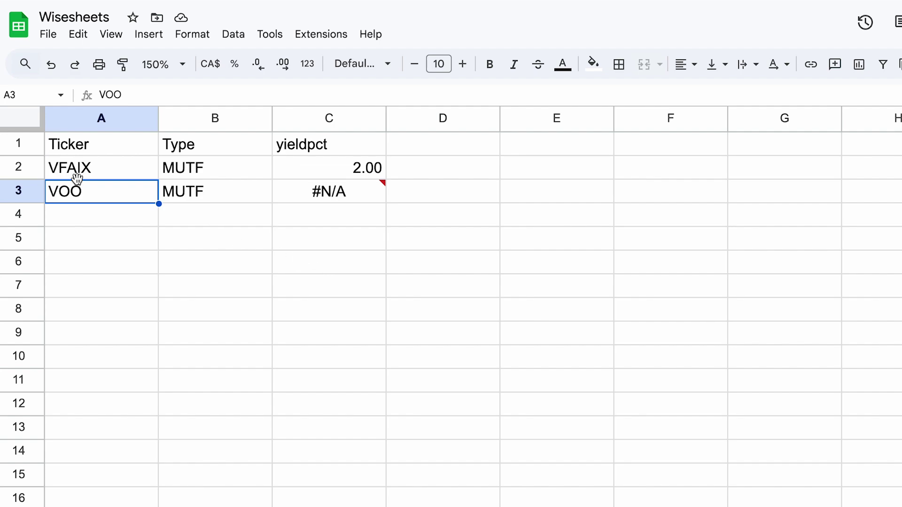
pyautogui.click(347, 193)
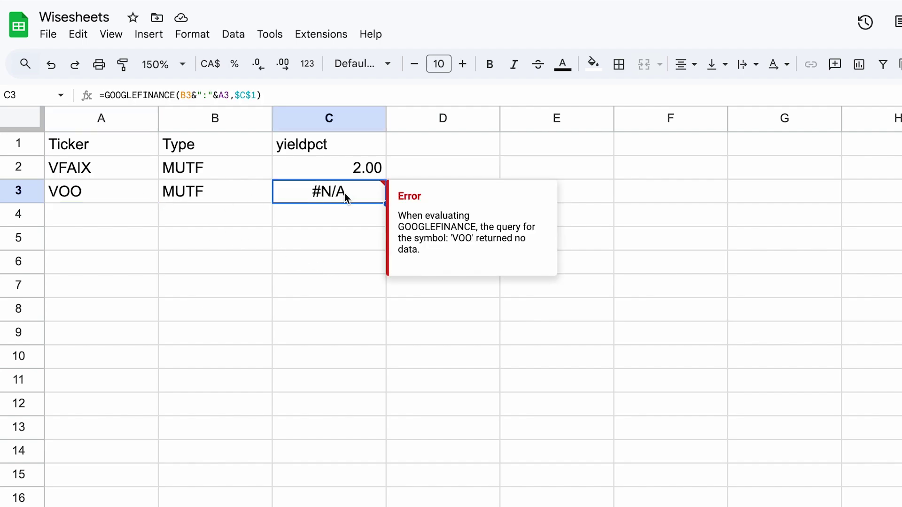
# Step: Replace VOO with VTSAX and select the yieldpct column from C2 downward
pyautogui.click(80, 196)
pyautogui.write('VTSAX')
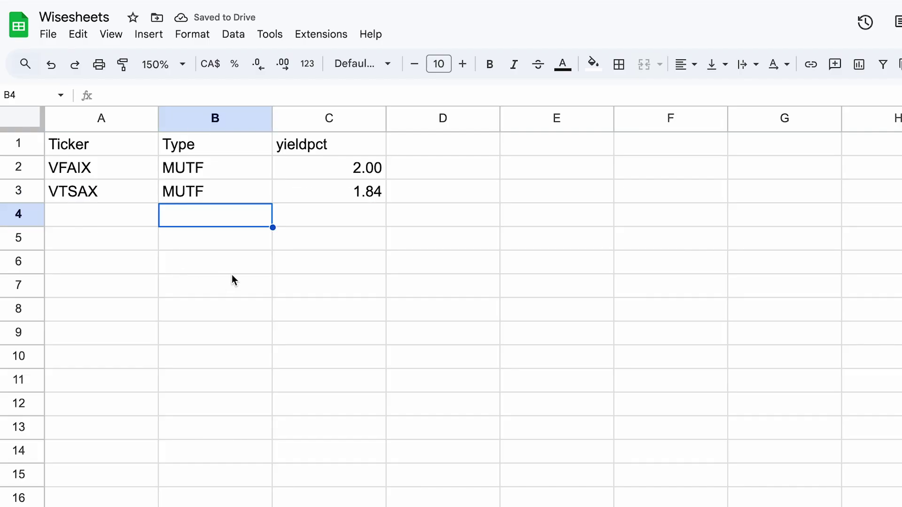
pyautogui.click(198, 221)
pyautogui.click(288, 250)
pyautogui.click(229, 195)
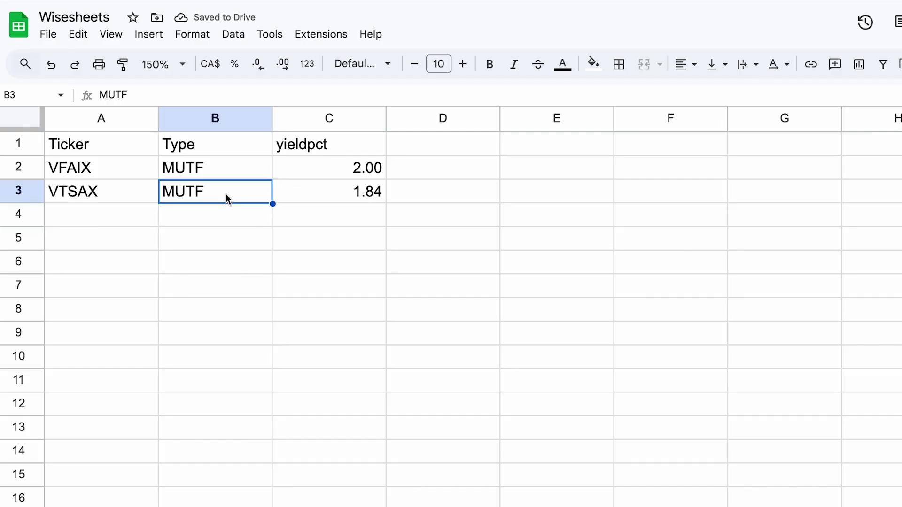
pyautogui.click(372, 176)
pyautogui.moveTo(372, 180); pyautogui.dragTo(362, 506)
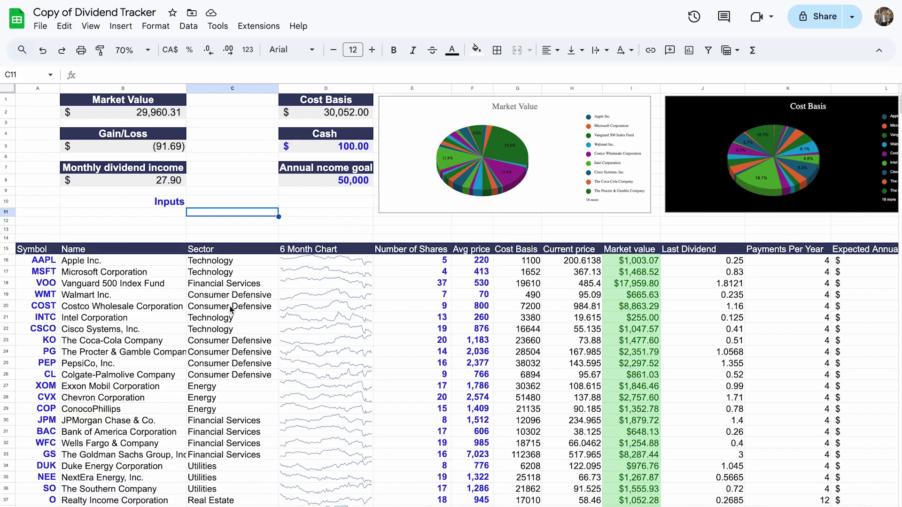
# Step: Scroll through the Copy of Dividend Tracker holdings table and charts, then back to the top
pyautogui.scroll(-1, 231, 310)
pyautogui.scroll(-3, 230, 309)
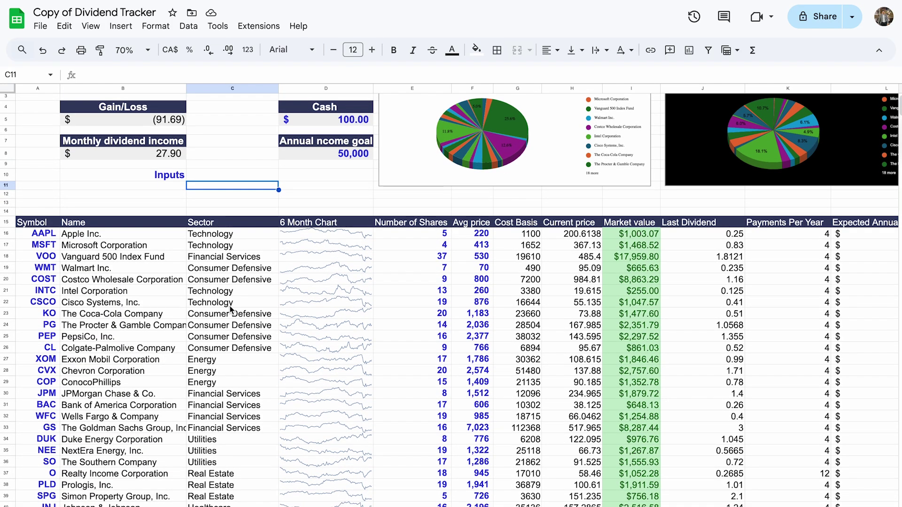
pyautogui.scroll(1, 230, 309)
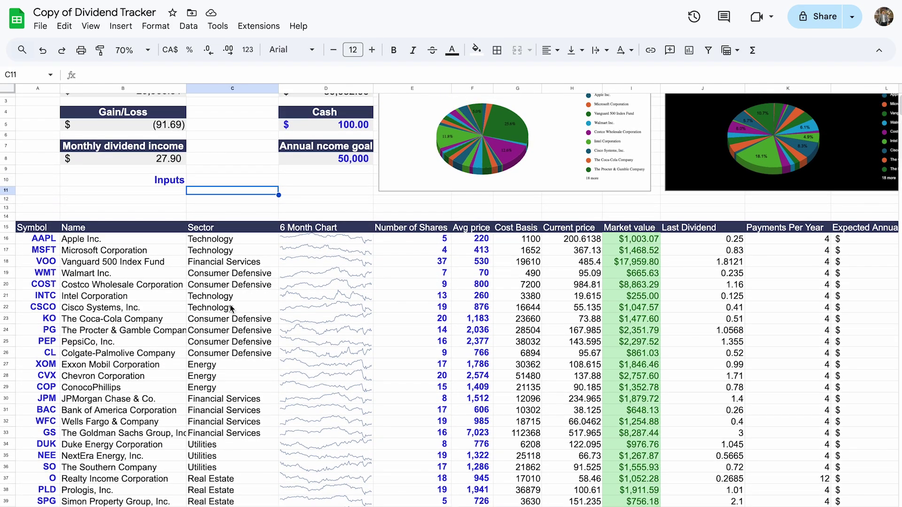
pyautogui.hscroll(1, 212, 482)
pyautogui.hscroll(8, 457, 295)
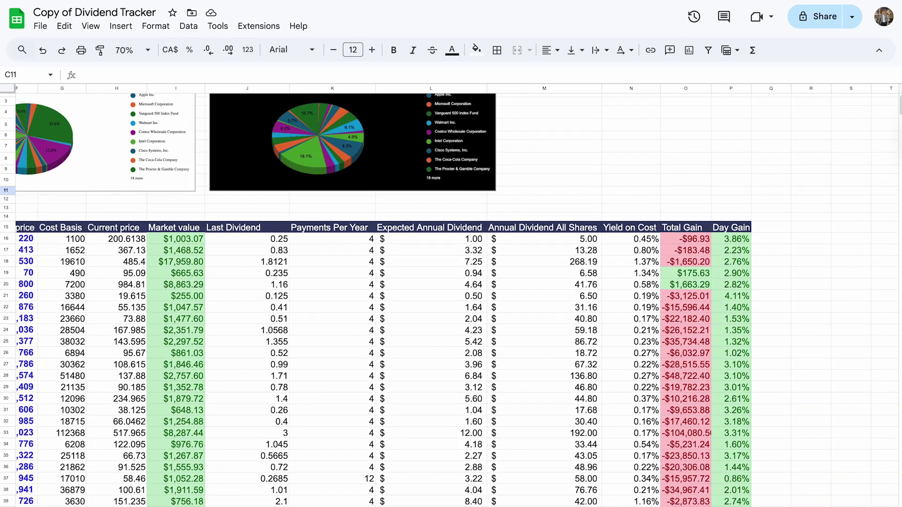
pyautogui.hscroll(1, 457, 295)
pyautogui.hscroll(-1, 386, 296)
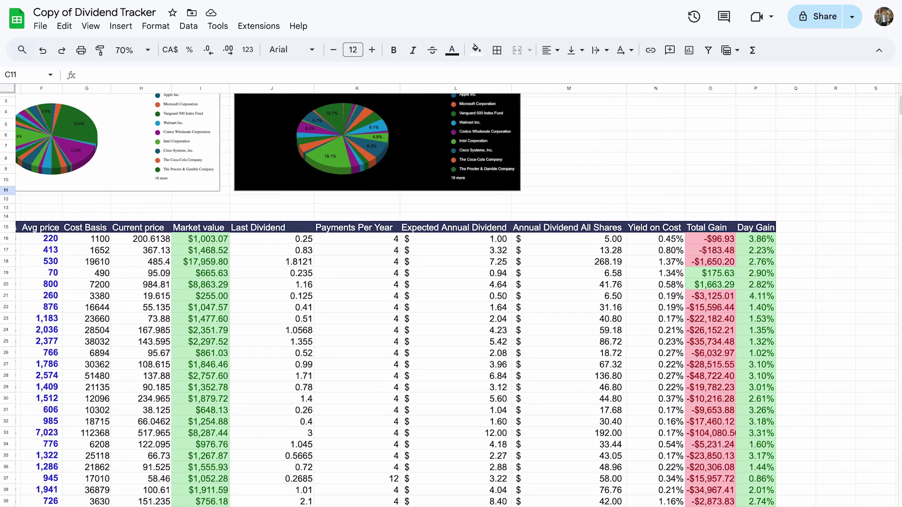
pyautogui.hscroll(-8, 266, 394)
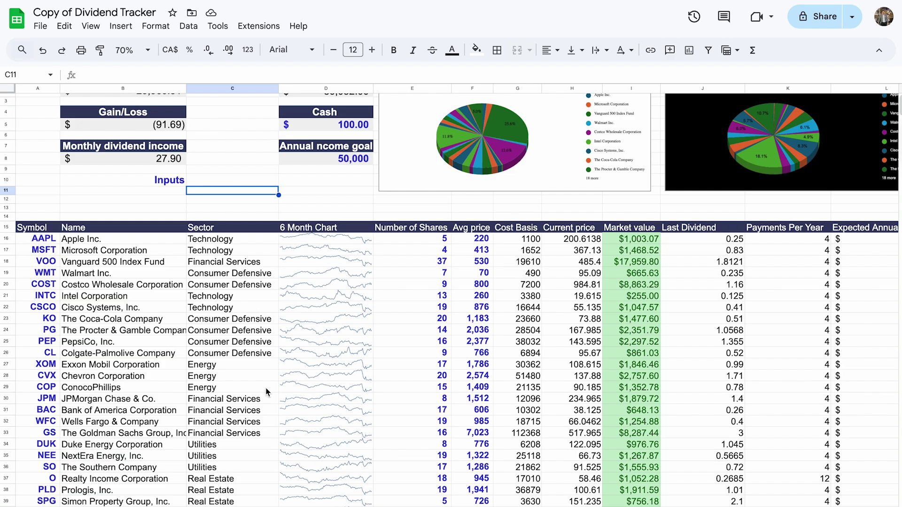
pyautogui.scroll(1, 282, 376)
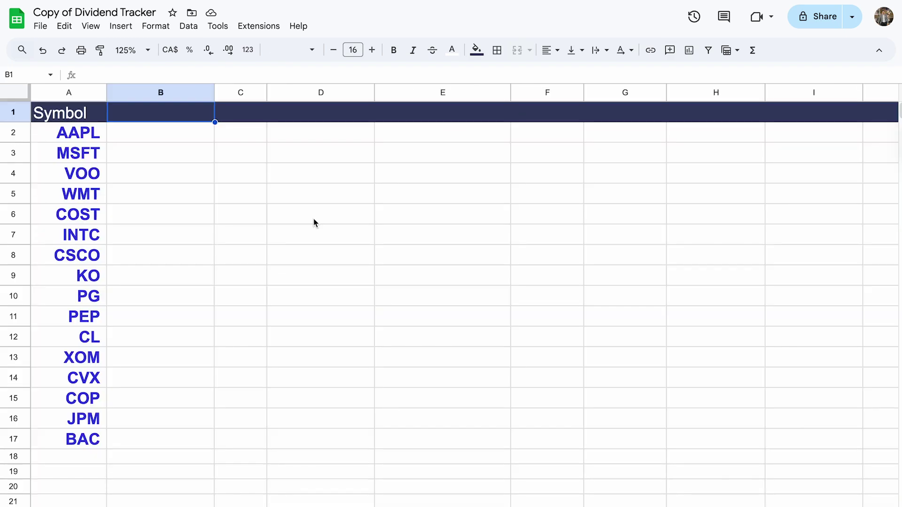
# Step: Enter the header Dividend in B1 next to the symbol list
pyautogui.moveTo(67, 131); pyautogui.dragTo(100, 493)
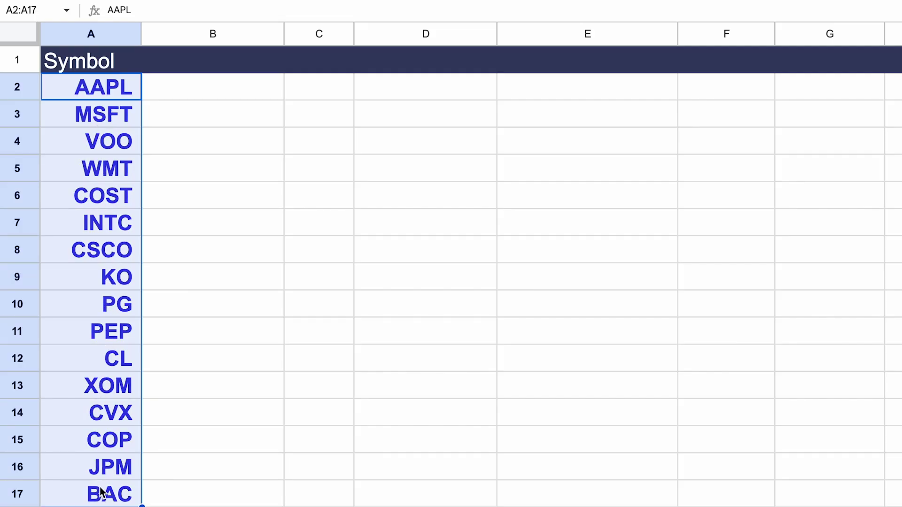
pyautogui.click(216, 66)
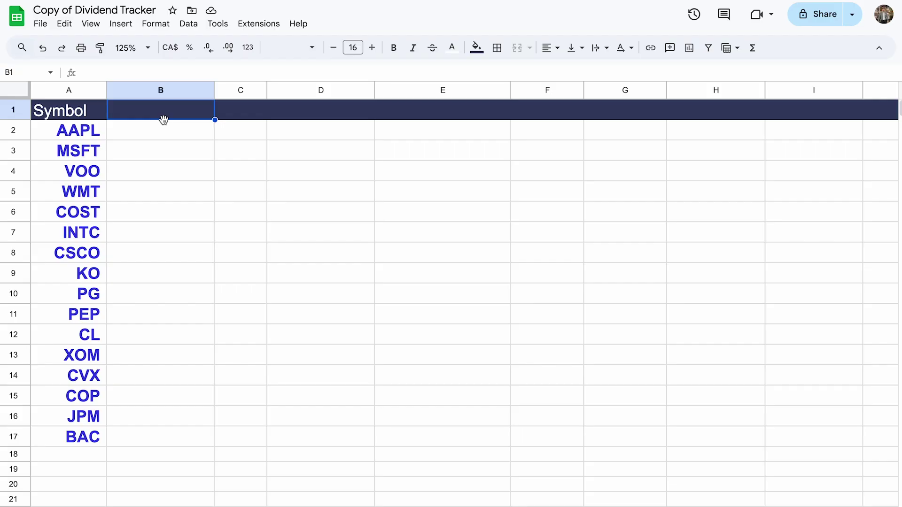
pyautogui.write('Dividend')
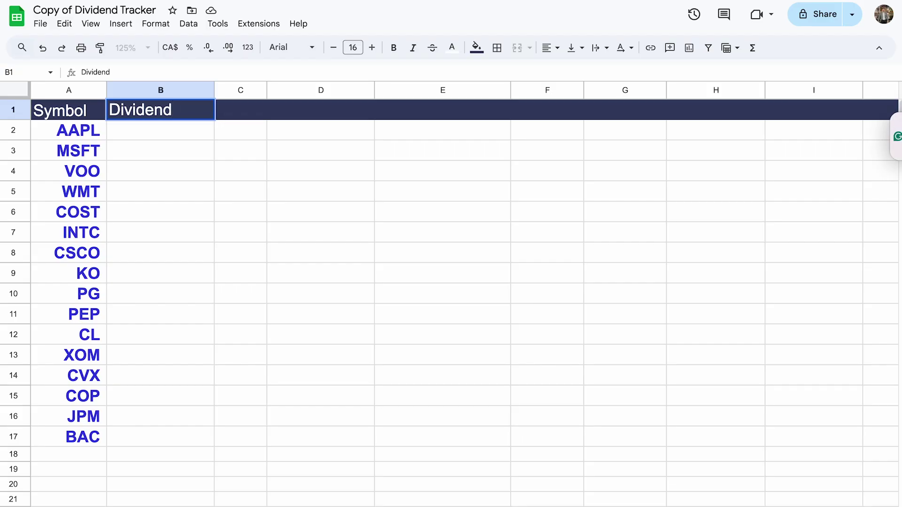
pyautogui.press('Return')
# Step: Enter =WISE(A2:A17, B1,"ttm") in B2 for trailing-twelve-month dividends
pyautogui.write('=wise')
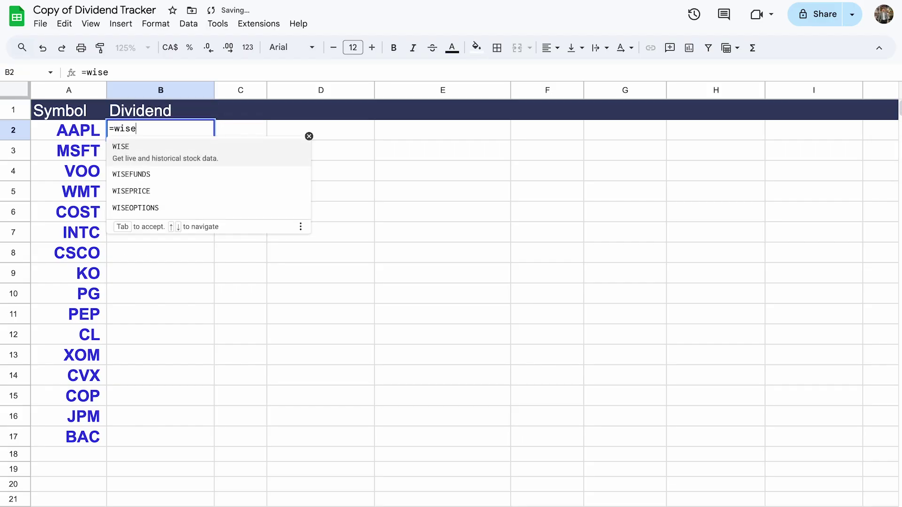
pyautogui.press('Tab')
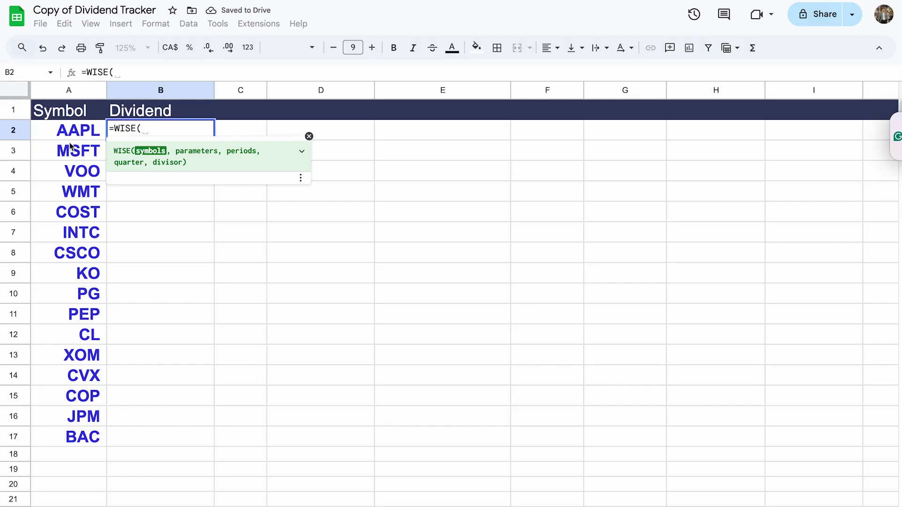
pyautogui.moveTo(78, 131); pyautogui.dragTo(88, 435)
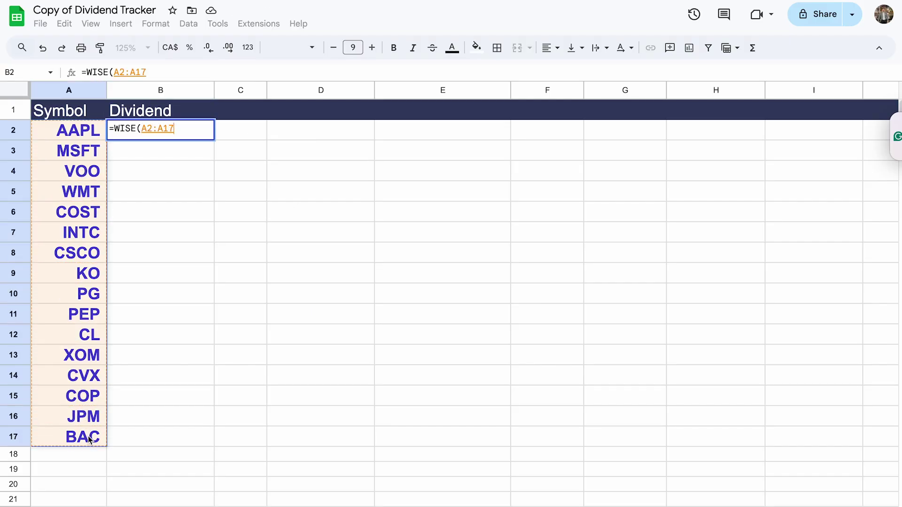
pyautogui.write(',')
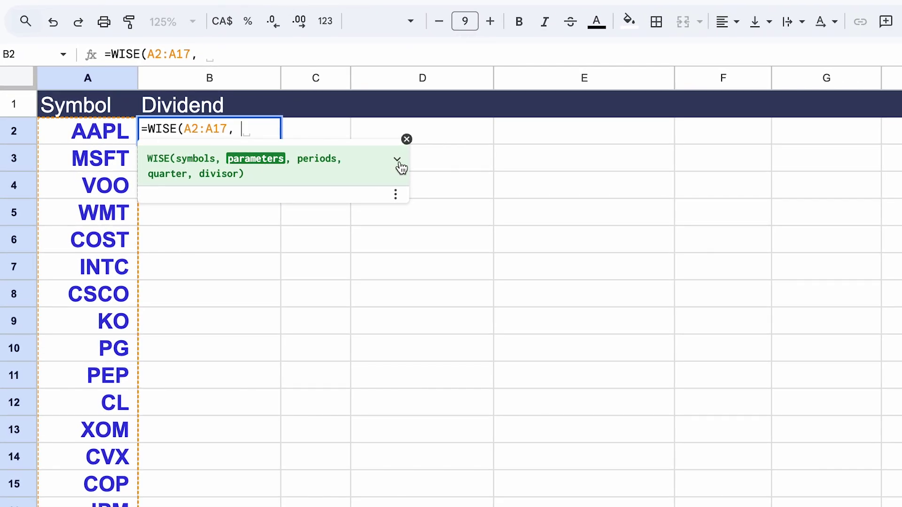
pyautogui.click(399, 164)
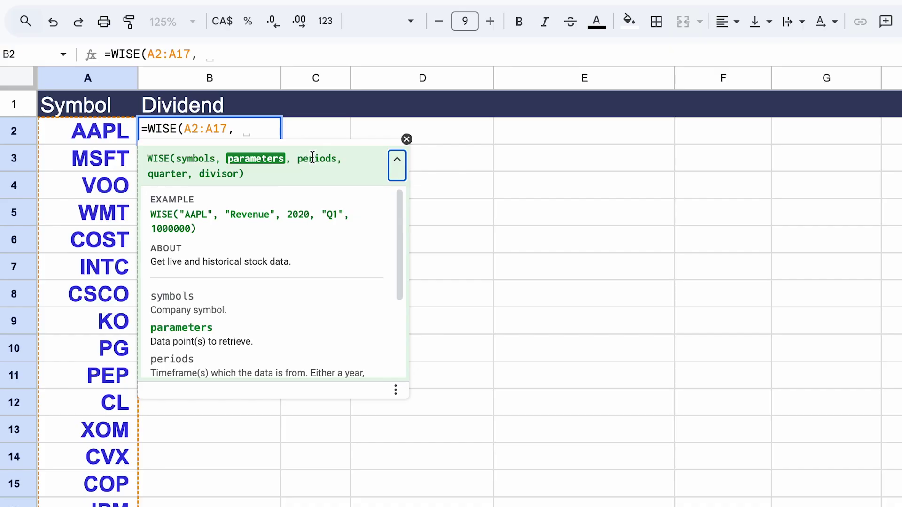
pyautogui.click(397, 164)
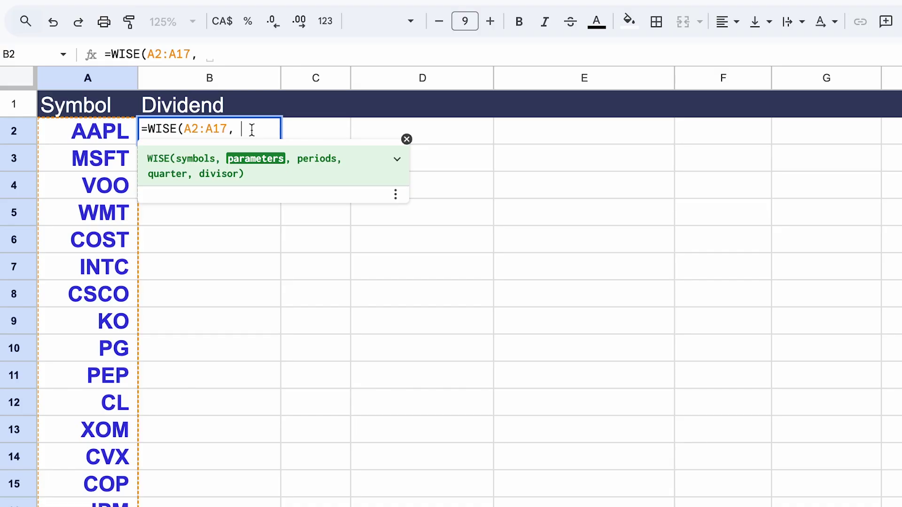
pyautogui.click(203, 108)
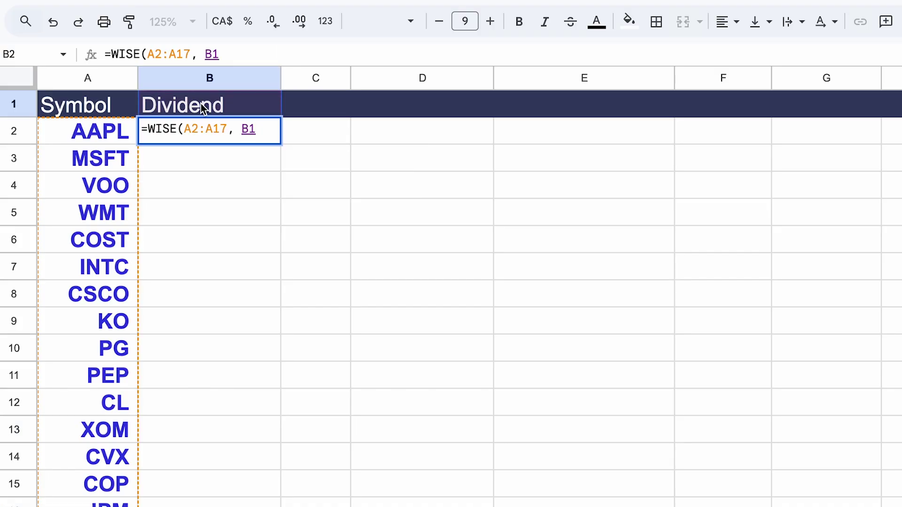
pyautogui.write(', B1,')
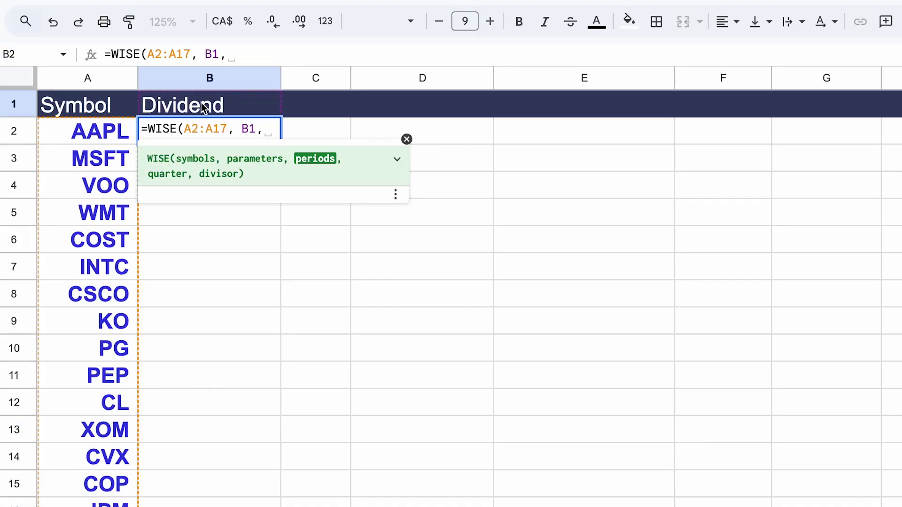
pyautogui.write('"ttm')
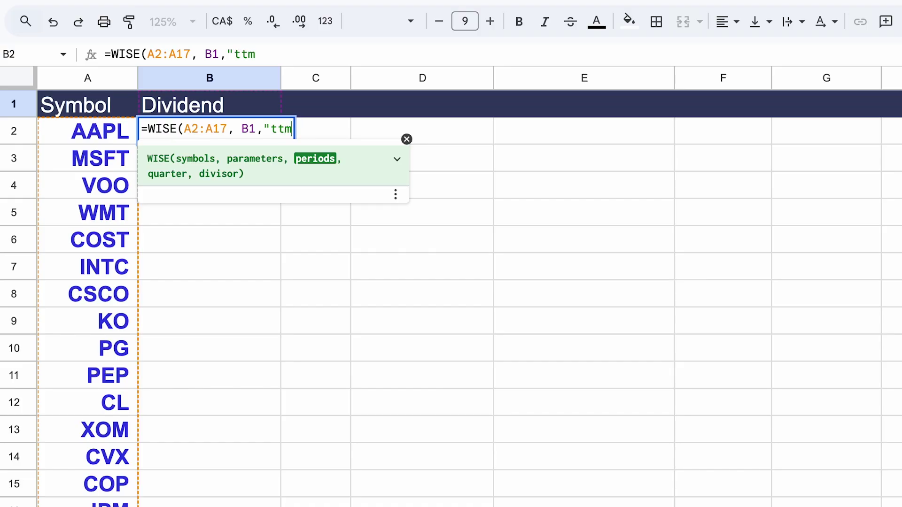
pyautogui.write('")')
pyautogui.click(316, 240)
# Step: Copy the Dividend column B1:B17 into column C and autofit column C's width
pyautogui.moveTo(246, 136); pyautogui.dragTo(221, 453)
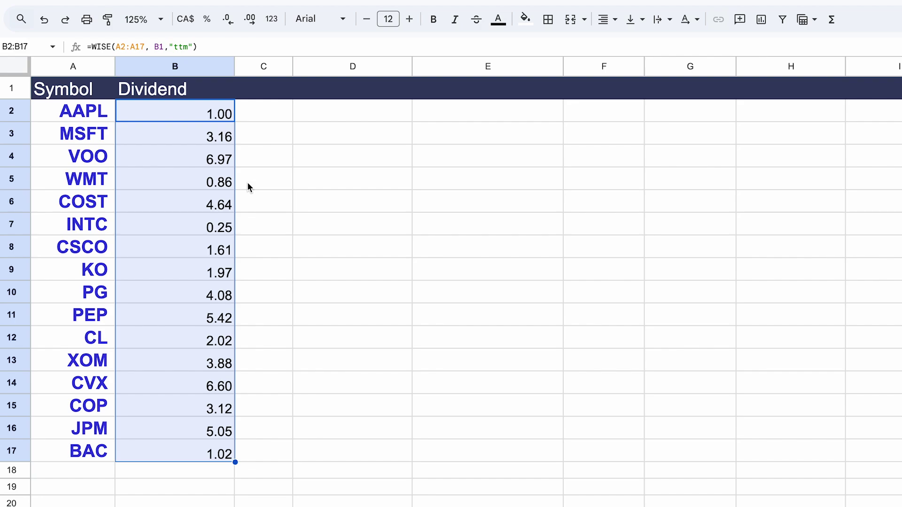
pyautogui.moveTo(222, 90); pyautogui.dragTo(223, 456)
pyautogui.hotkey('ctrl', 'c')
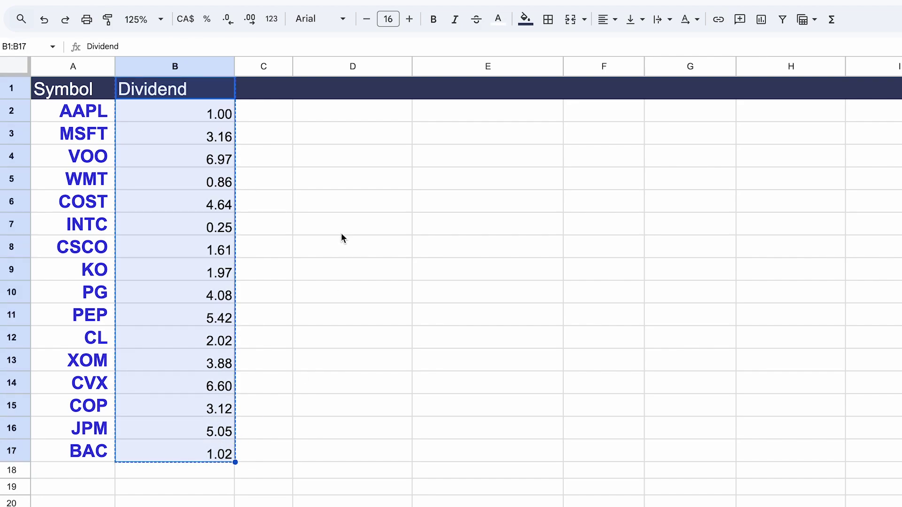
pyautogui.click(272, 92)
pyautogui.hotkey('ctrl', 'v')
pyautogui.doubleClick(292, 66)
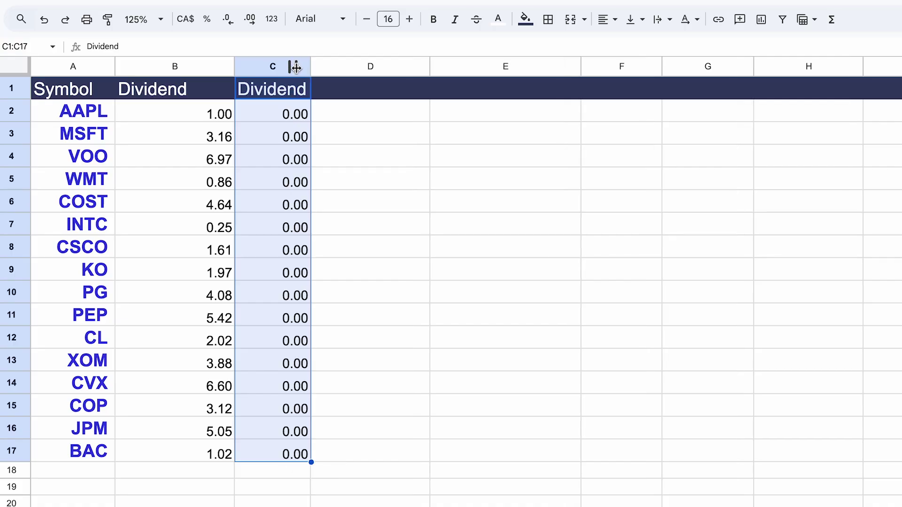
pyautogui.click(359, 139)
pyautogui.click(290, 116)
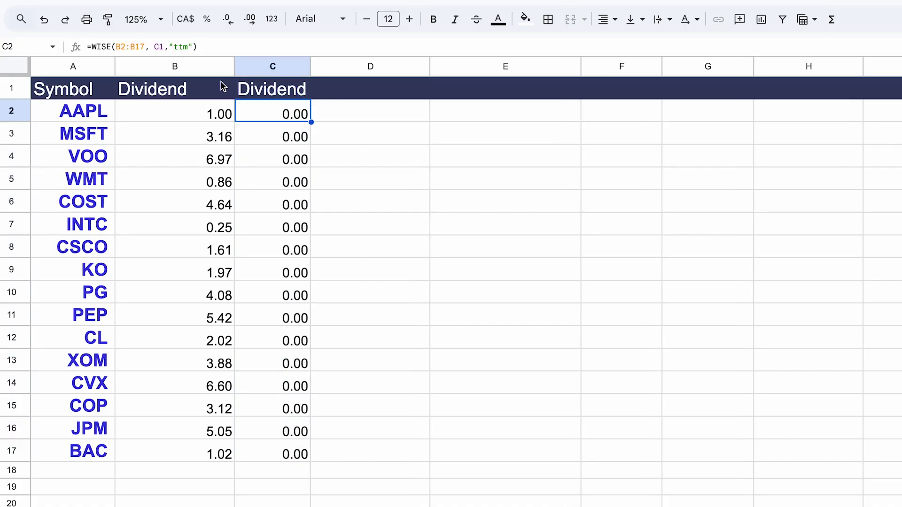
pyautogui.click(231, 47)
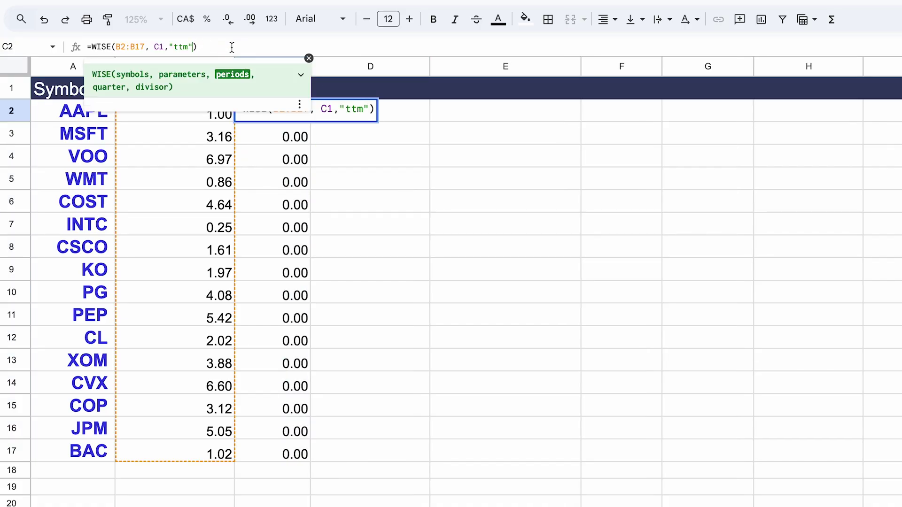
# Step: Change C2 to =WISE($A$2:$A$17, C1,"lq") for last-quarter dividends and autofit column C
pyautogui.click(189, 47)
pyautogui.press('BackSpace')
pyautogui.press('BackSpace')
pyautogui.press('BackSpace')
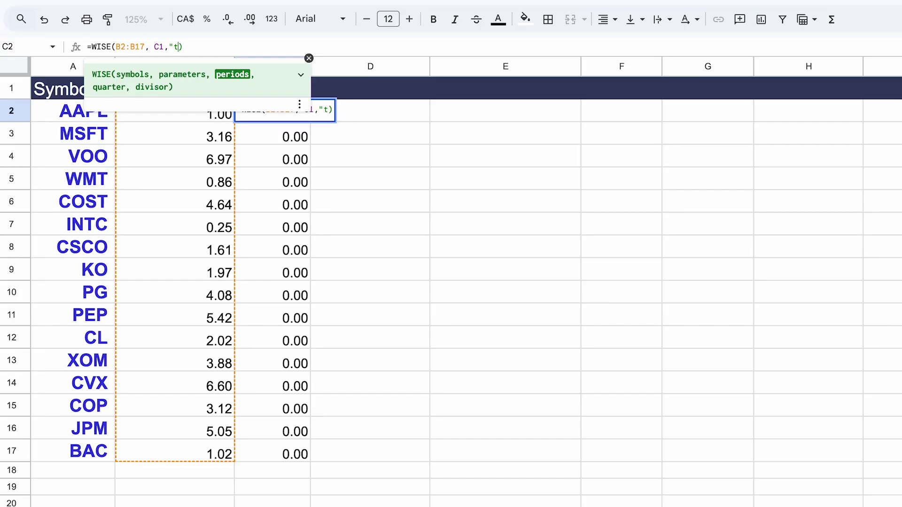
pyautogui.write('1,"lq"')
pyautogui.doubleClick(130, 46)
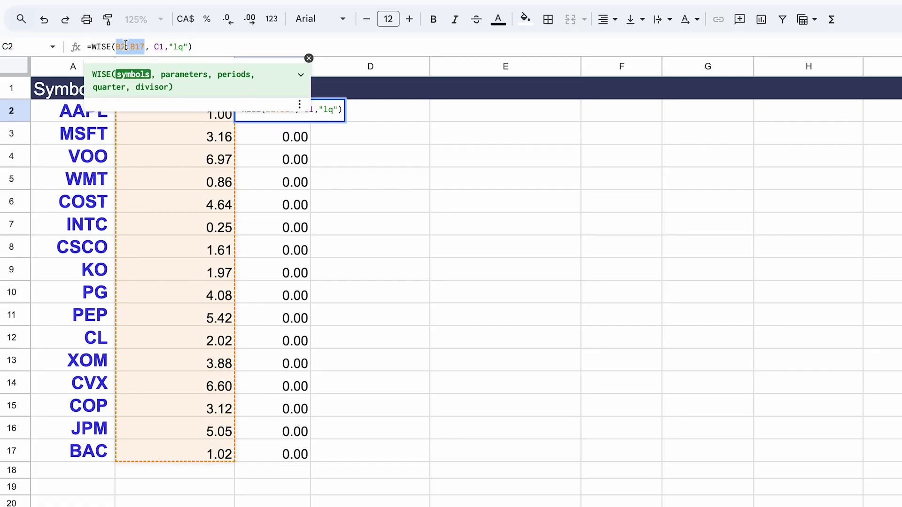
pyautogui.moveTo(71, 115); pyautogui.dragTo(79, 444)
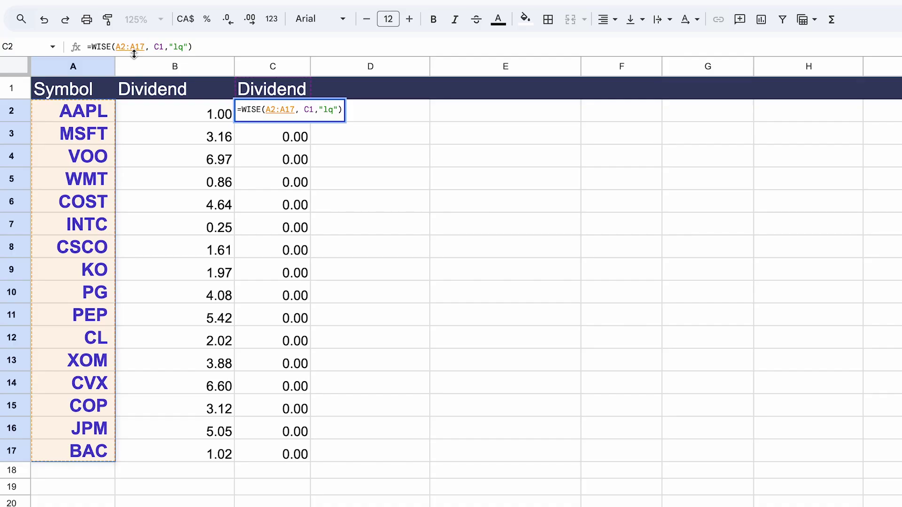
pyautogui.press('F4')
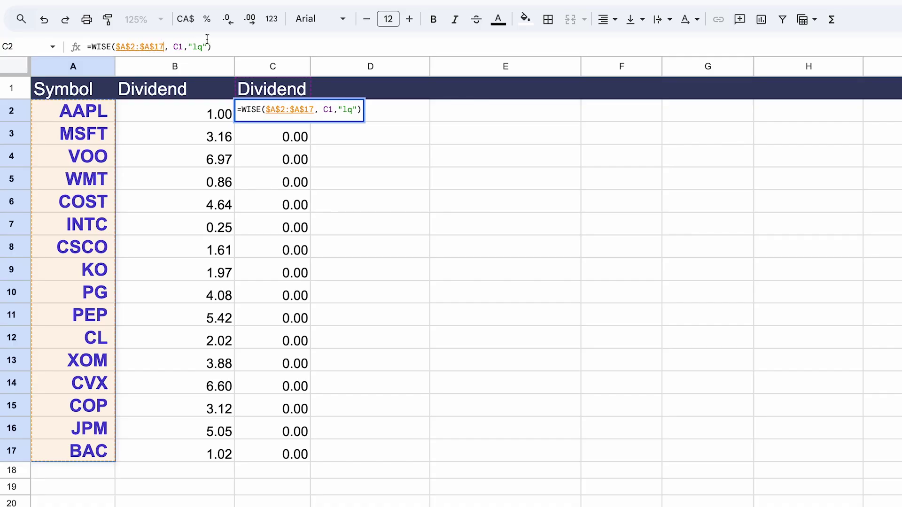
pyautogui.click(244, 47)
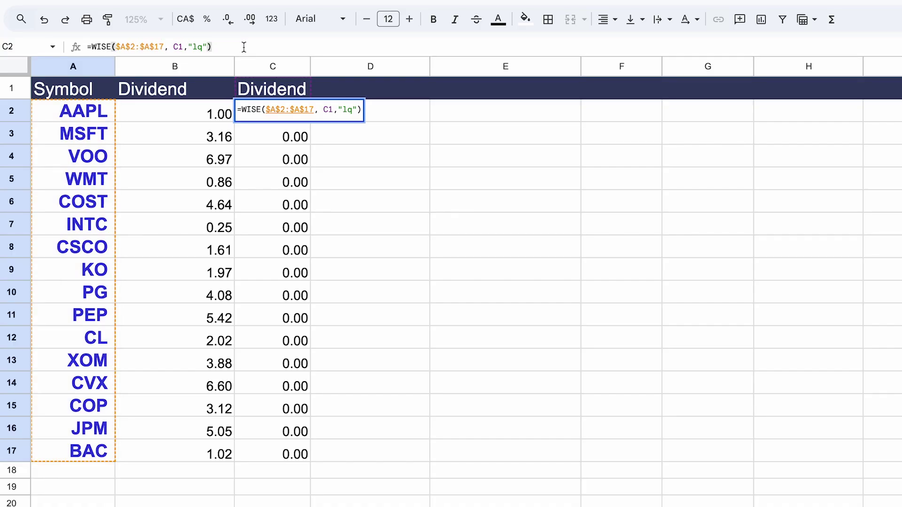
pyautogui.press('Return')
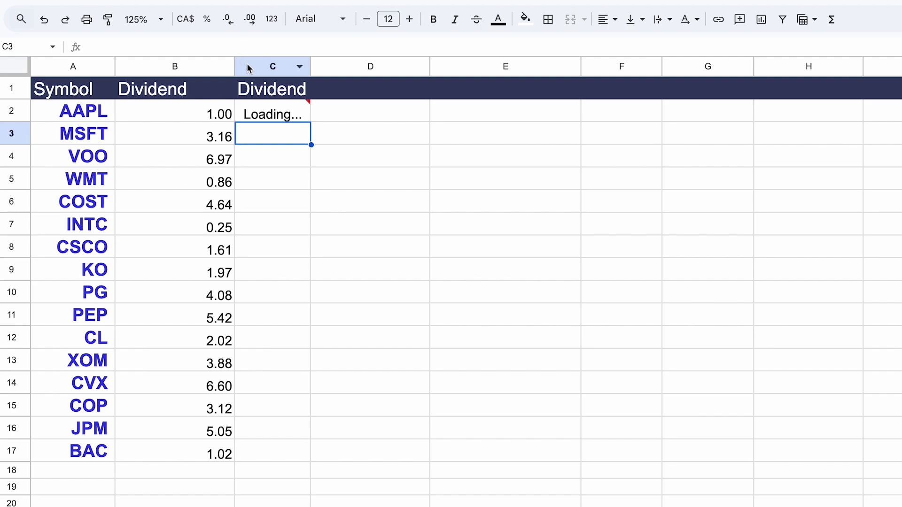
pyautogui.press('Up')
pyautogui.doubleClick(311, 66)
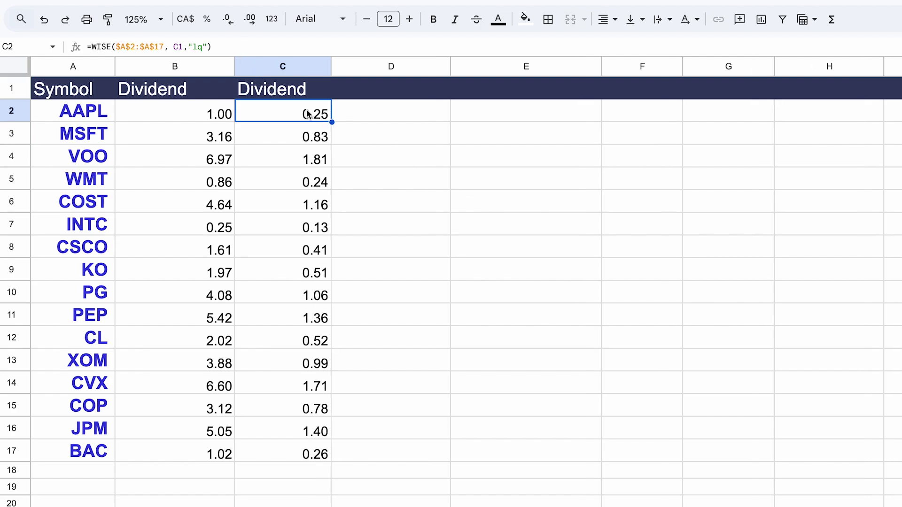
pyautogui.moveTo(308, 114); pyautogui.dragTo(316, 459)
pyautogui.click(389, 92)
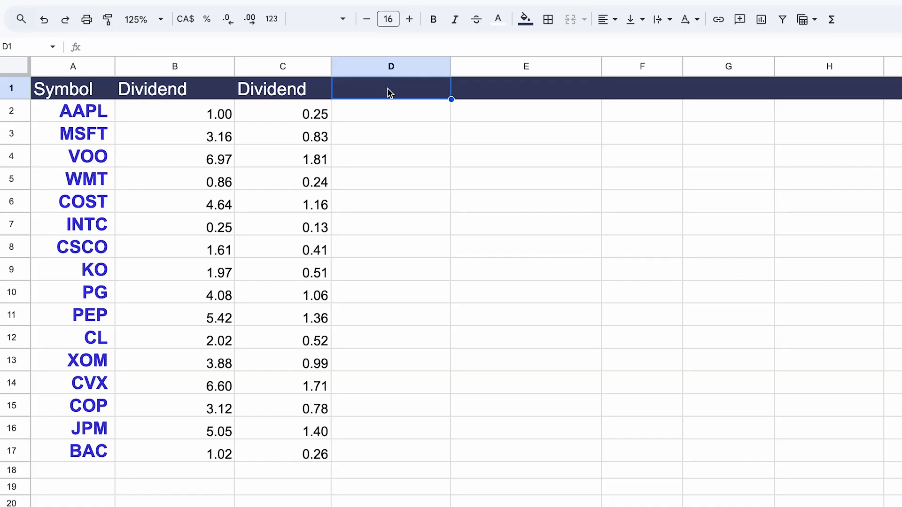
# Step: Head D1 'Dividend payments per year', fill D2 with =WISEPRICE(A2:A17,D1) returning 4, and autofit column D
pyautogui.write('D')
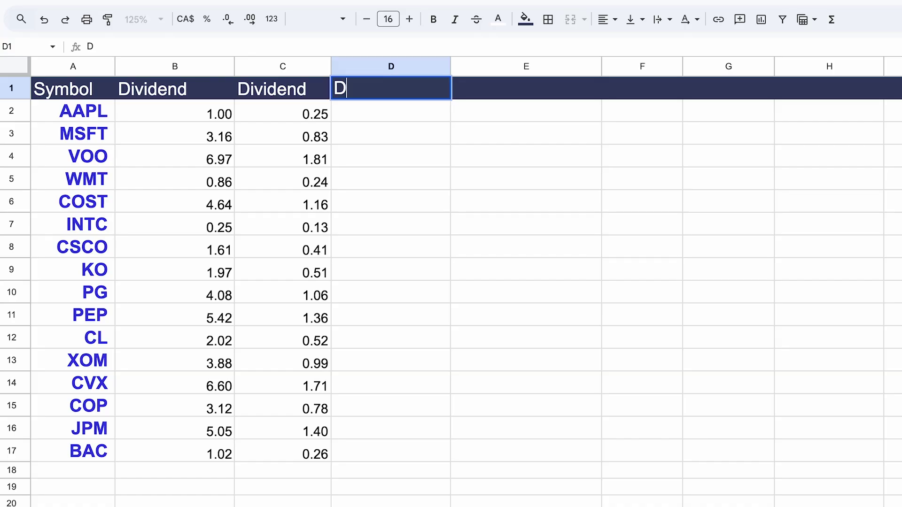
pyautogui.write('ividend payments per year')
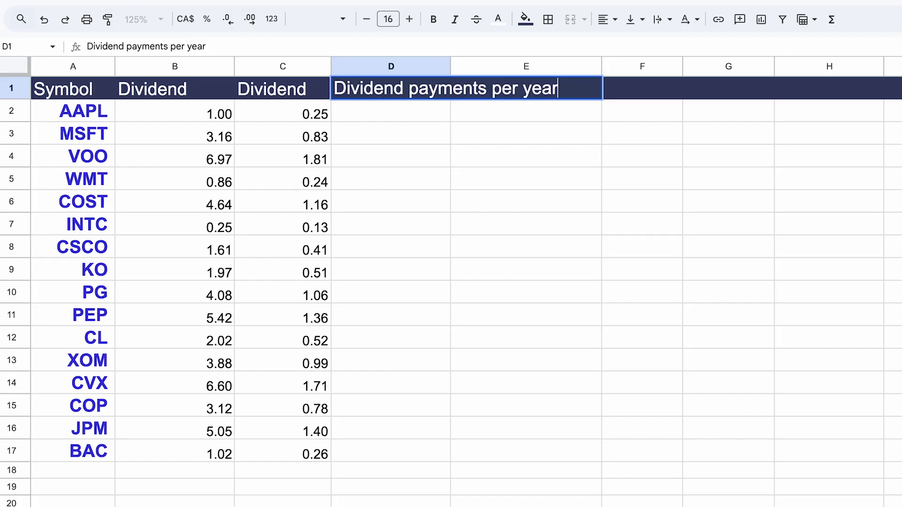
pyautogui.press('Return')
pyautogui.write('=wise')
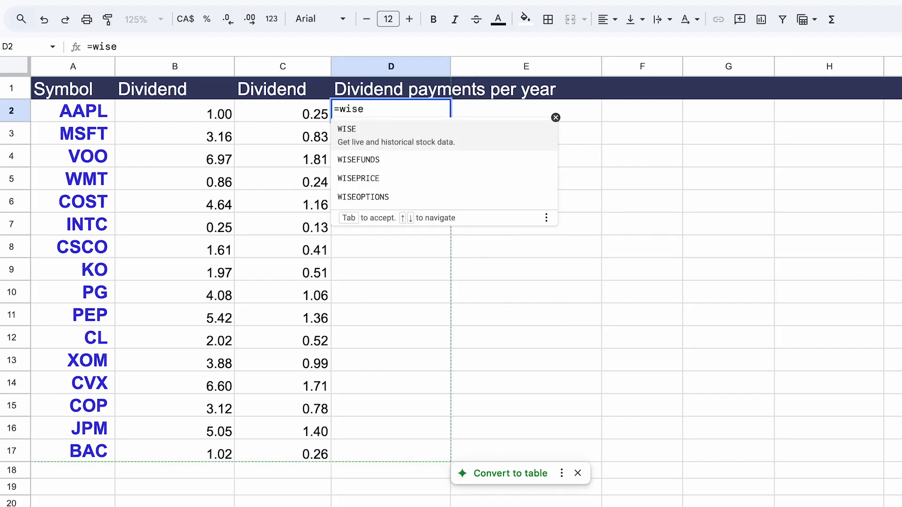
pyautogui.press('Down')
pyautogui.press('Down')
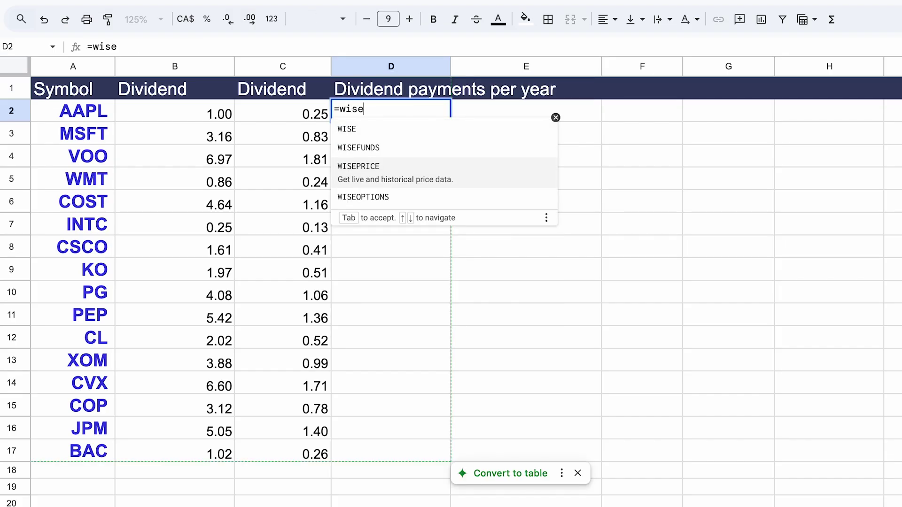
pyautogui.press('Tab')
pyautogui.moveTo(96, 114); pyautogui.dragTo(103, 463)
pyautogui.write(',')
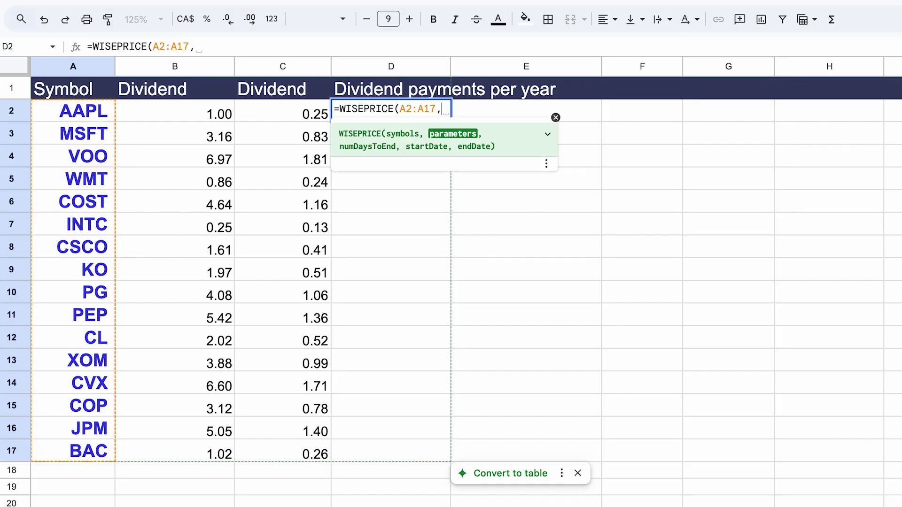
pyautogui.click(384, 93)
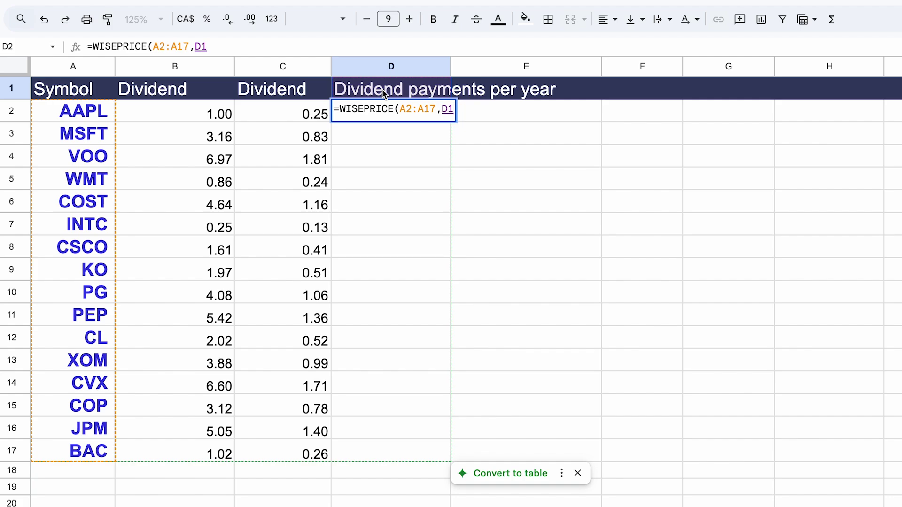
pyautogui.write(')')
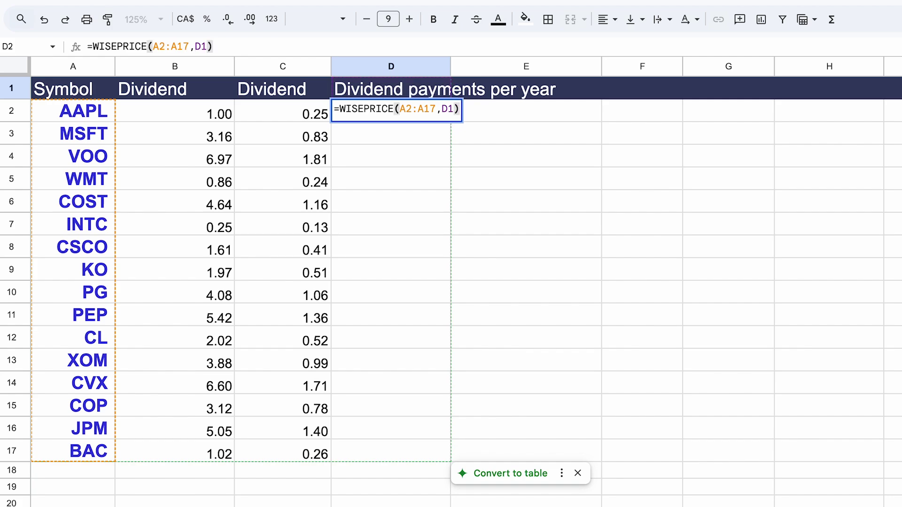
pyautogui.press('Return')
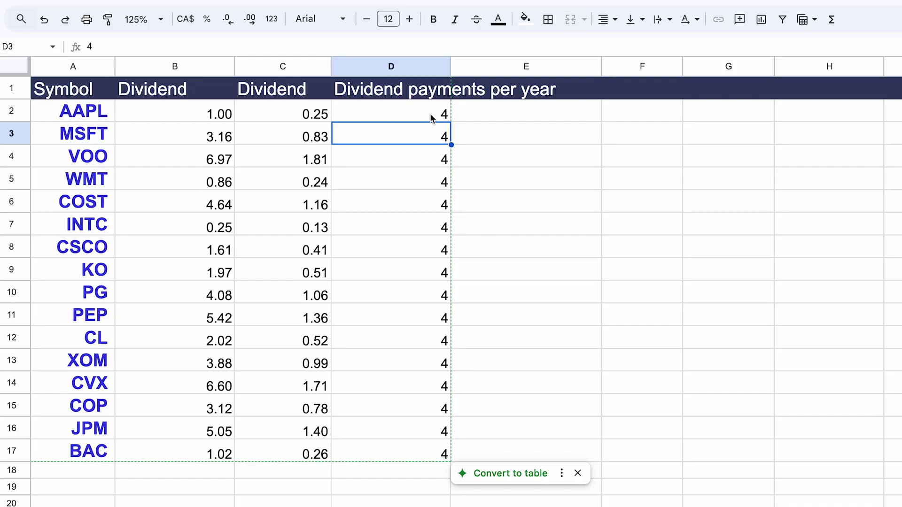
pyautogui.moveTo(431, 115); pyautogui.dragTo(435, 456)
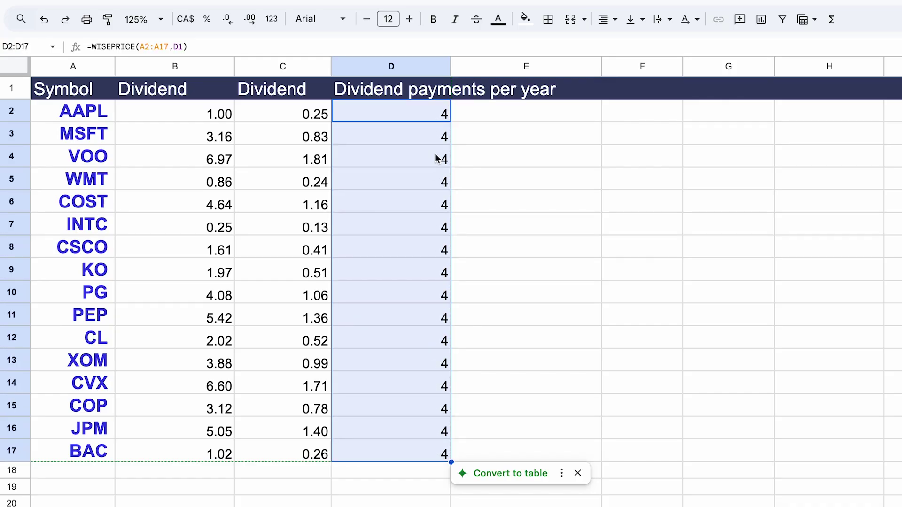
pyautogui.doubleClick(451, 66)
# Step: Head E1 'Expected annual dividend' and fill E2:E17 with =C2*D2, e.g. 7.2484 for VOO
pyautogui.click(652, 97)
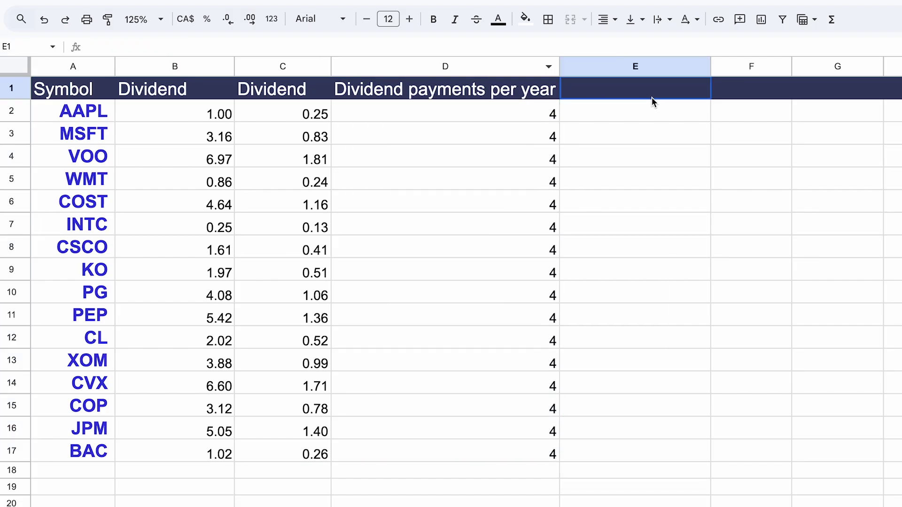
pyautogui.write('Expected annual dividend')
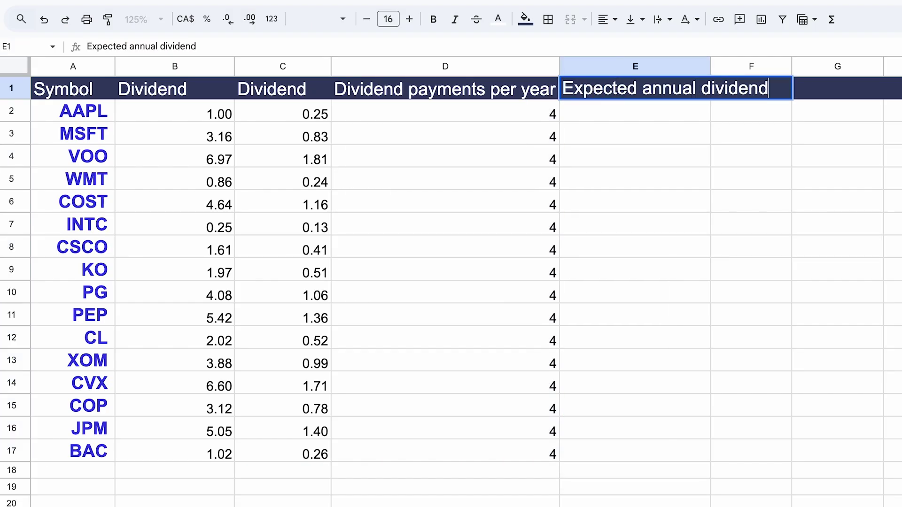
pyautogui.press('Return')
pyautogui.write('=')
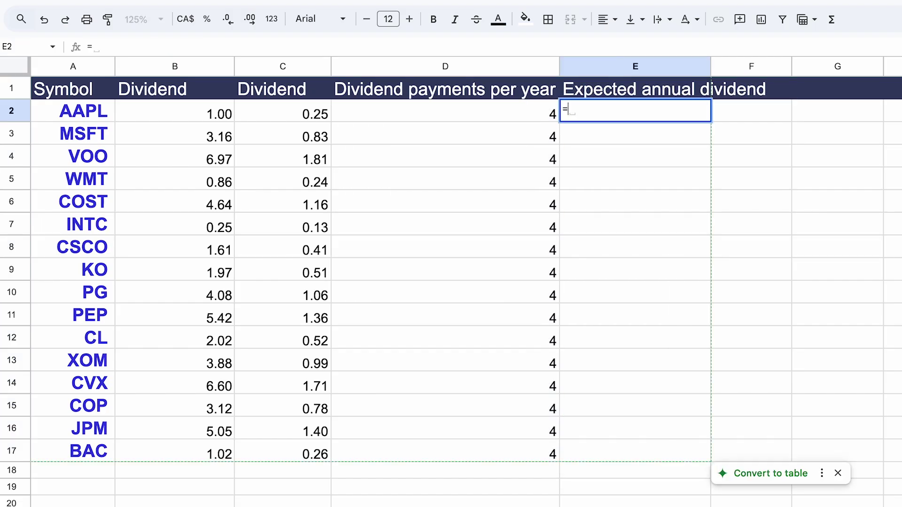
pyautogui.click(318, 114)
pyautogui.write('*')
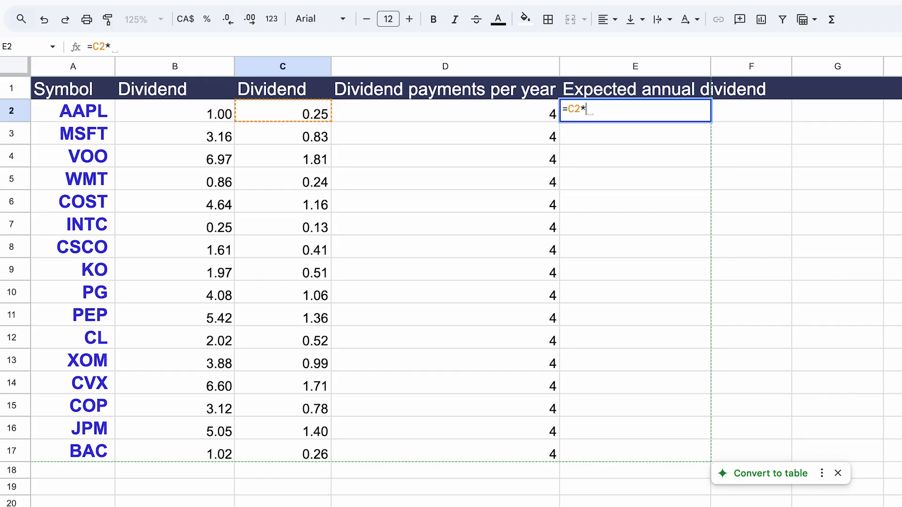
pyautogui.click(515, 117)
pyautogui.press('Return')
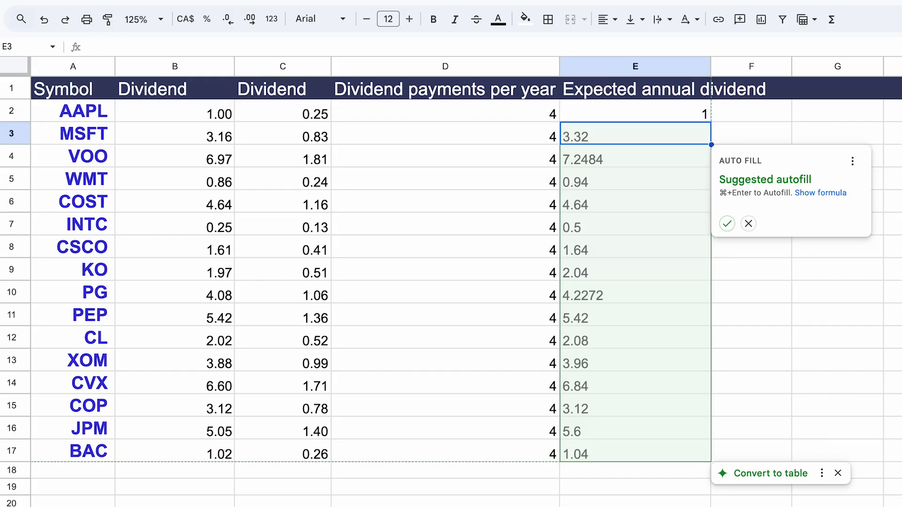
pyautogui.click(677, 113)
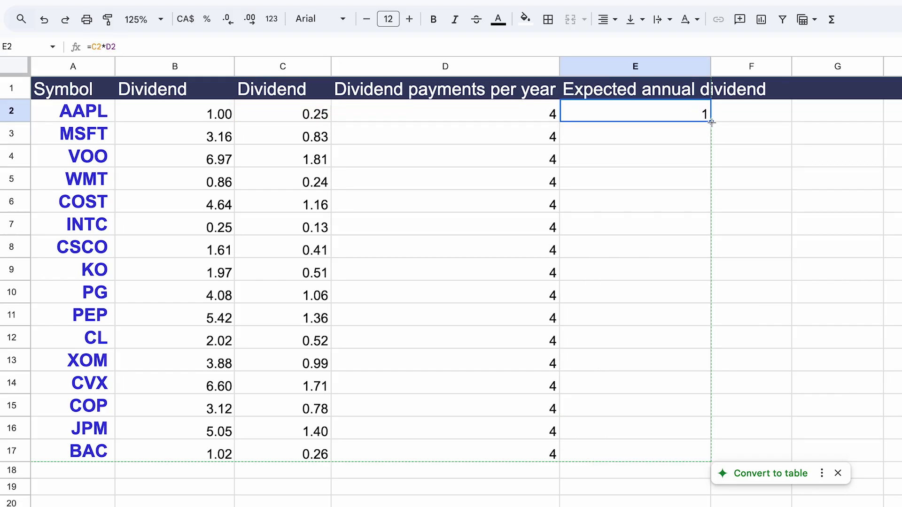
pyautogui.doubleClick(711, 123)
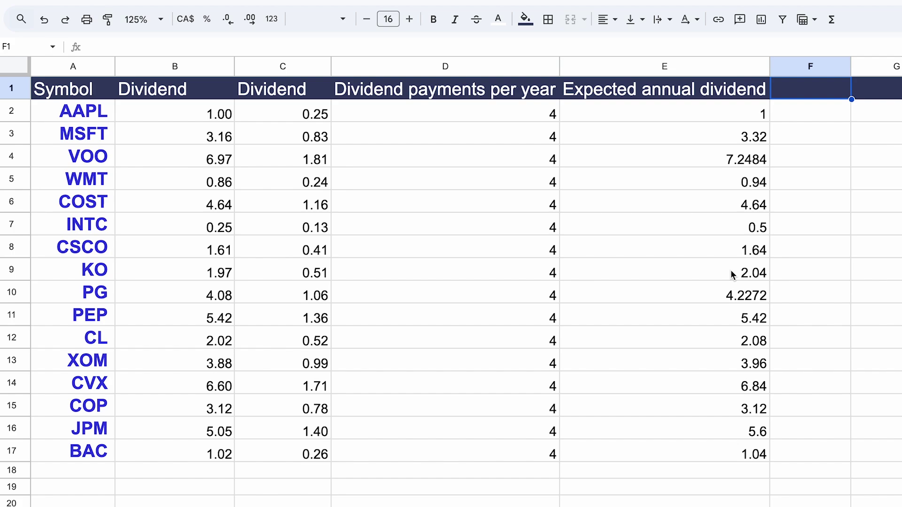
# Step: Clear the mistaken formula and enter the header 'Dividend yield' in F1
pyautogui.write('=wise')
pyautogui.press('BackSpace')
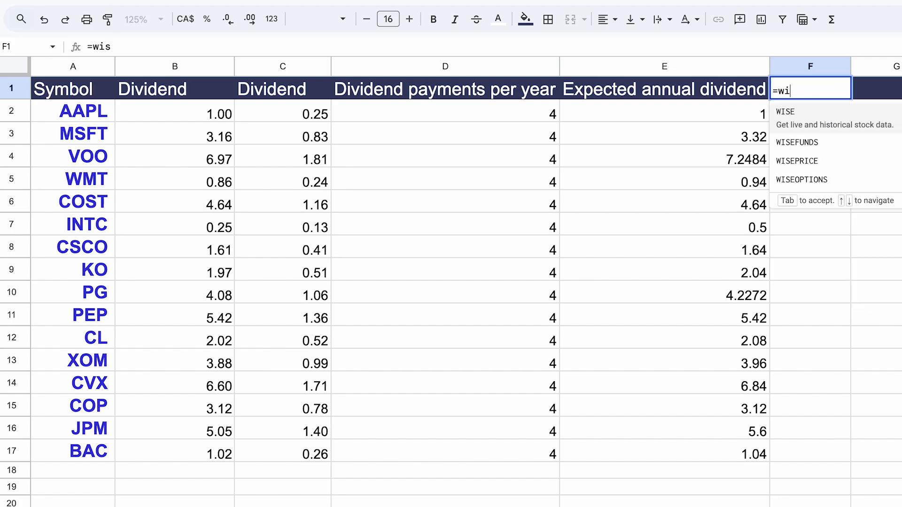
pyautogui.press('BackSpace')
pyautogui.press('BackSpace')
pyautogui.press('BackSpace')
pyautogui.press('BackSpace')
pyautogui.press('Return')
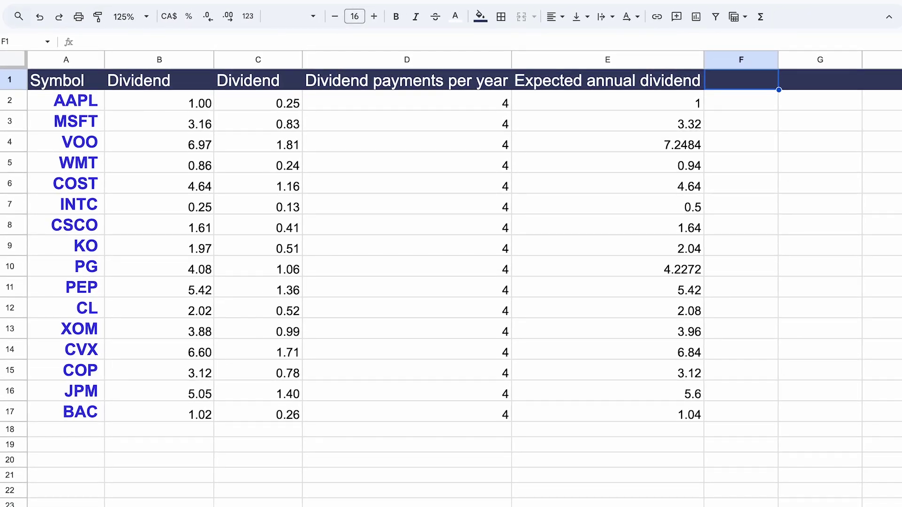
pyautogui.write('Dividend yield')
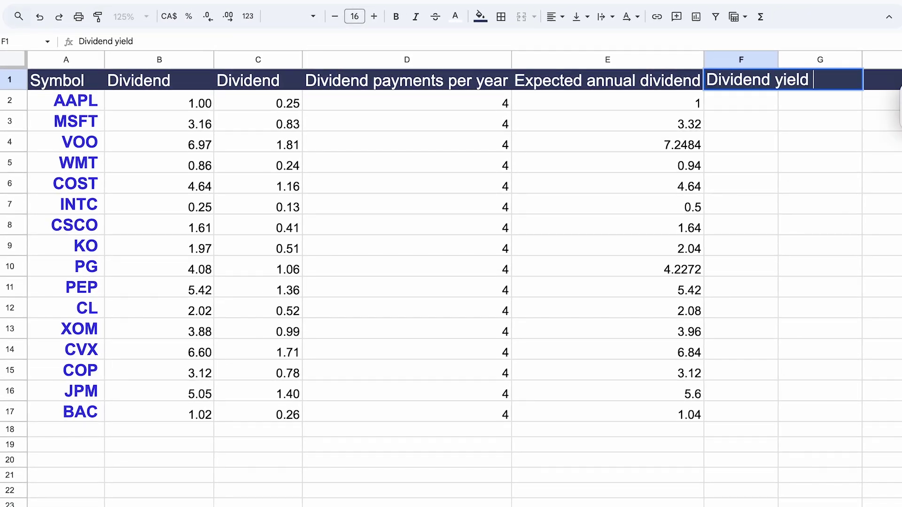
pyautogui.press('Return')
# Step: Enter =WISE(A2:A17,F1,"ttm") in F2 to return trailing-twelve-month dividend yields
pyautogui.write('=wise')
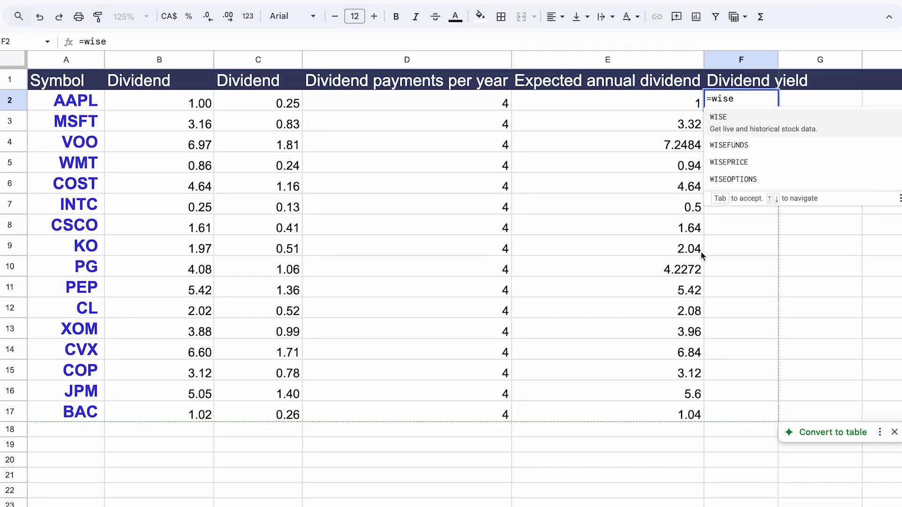
pyautogui.click(771, 117)
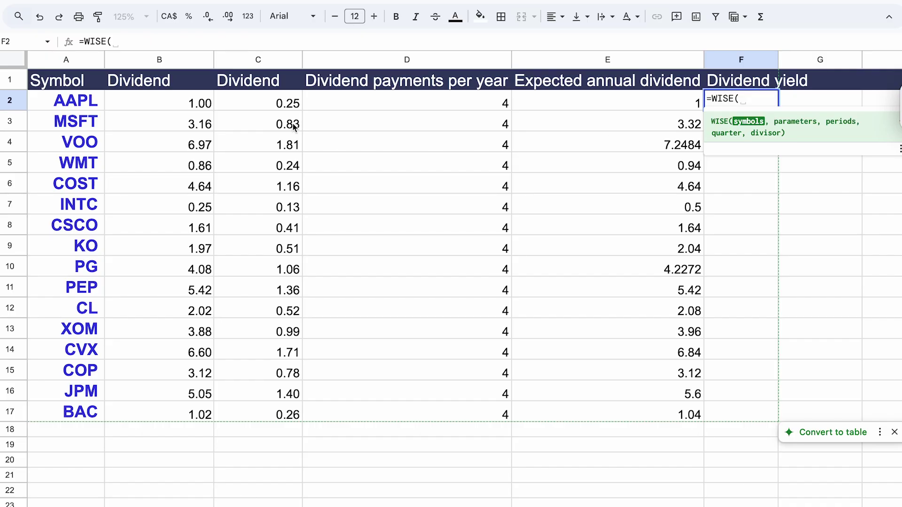
pyautogui.moveTo(89, 103); pyautogui.dragTo(69, 419)
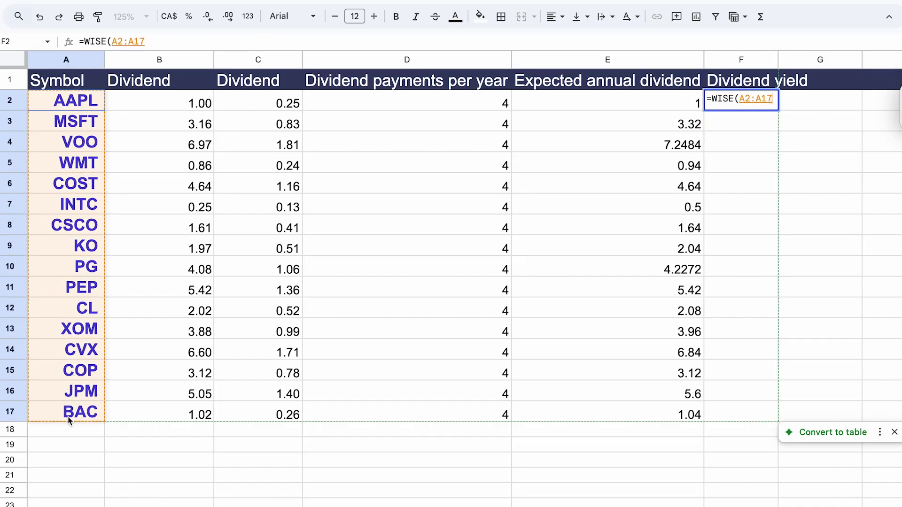
pyautogui.write(',')
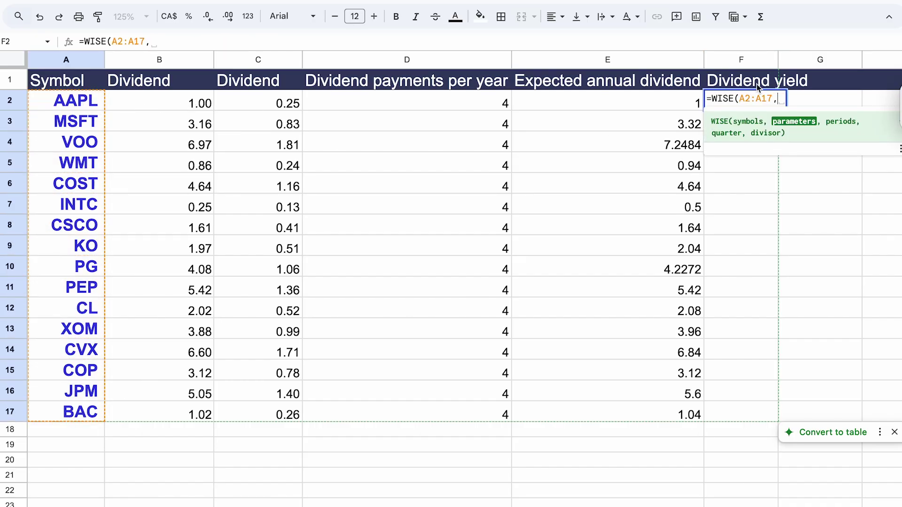
pyautogui.click(758, 87)
pyautogui.write(', "tt')
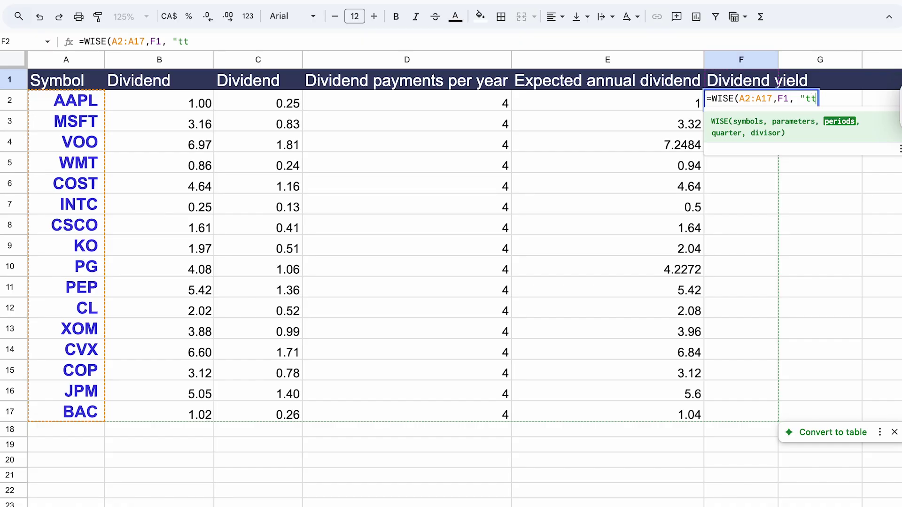
pyautogui.write('m"')
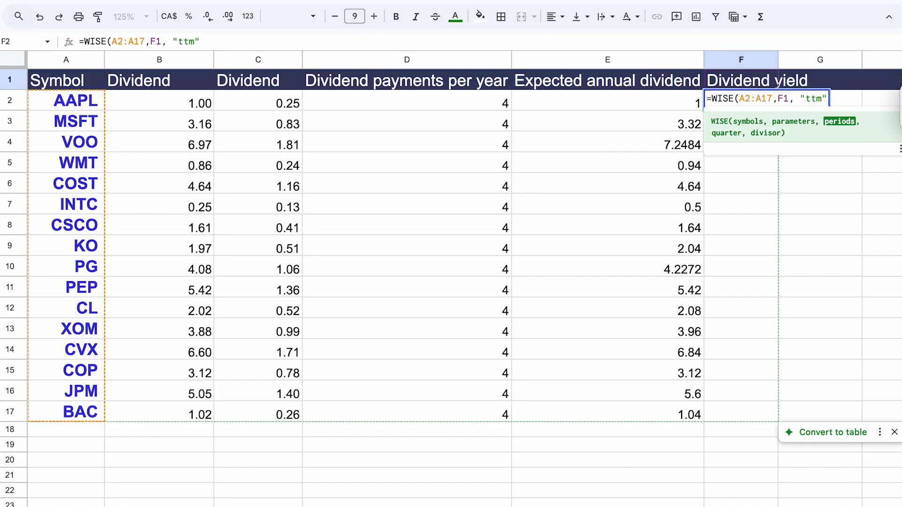
pyautogui.write(')')
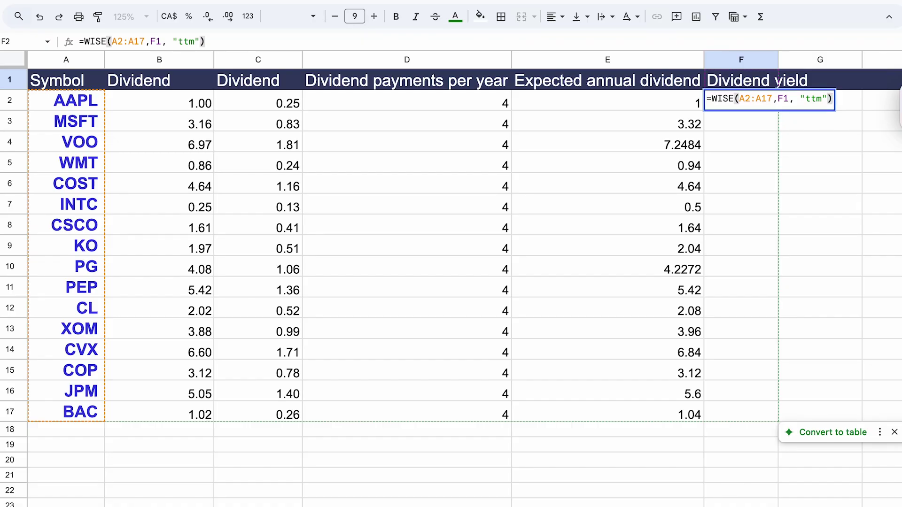
pyautogui.press('Return')
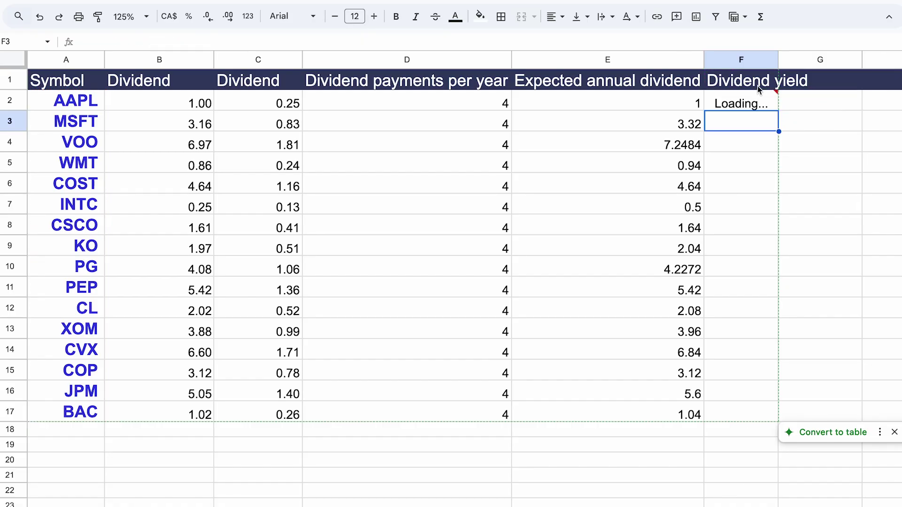
# Step: Autofit column F and format the yields F2:F17 as percentages, e.g. 0.50% for AAPL
pyautogui.doubleClick(779, 60)
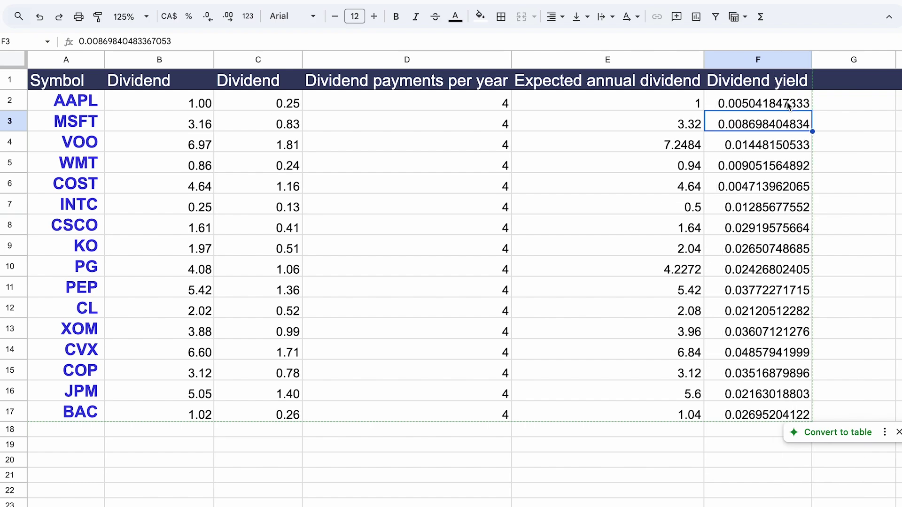
pyautogui.moveTo(779, 104); pyautogui.dragTo(765, 416)
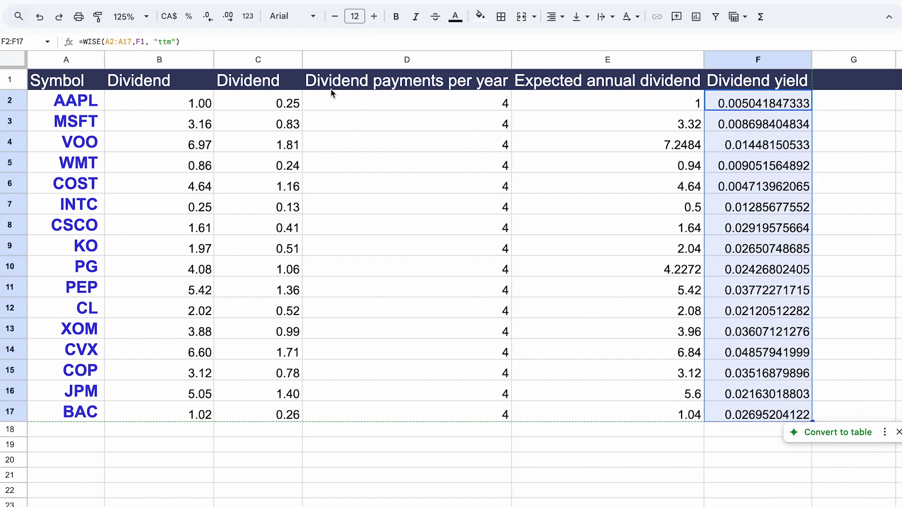
pyautogui.click(190, 17)
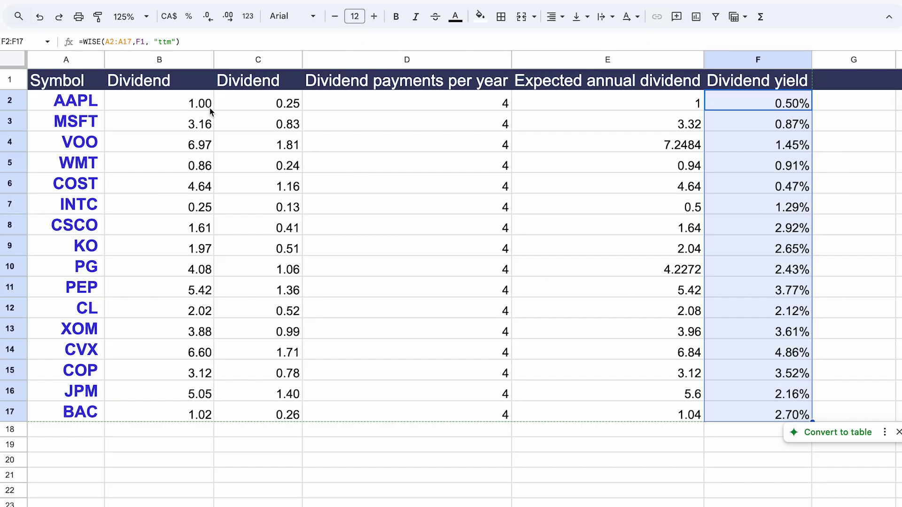
pyautogui.click(190, 104)
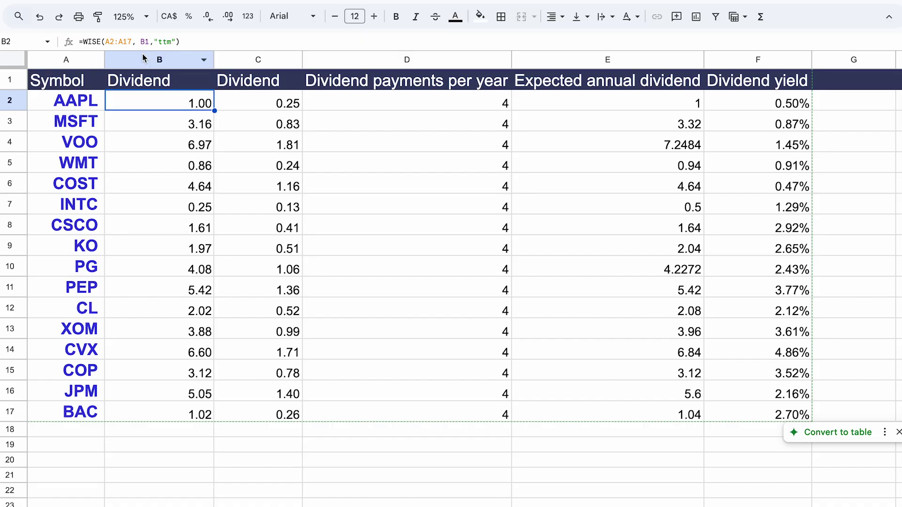
# Step: Rename B1 to 'Adjusted dividend' and autofit column B so values like 6.97 for VOO load
pyautogui.click(165, 81)
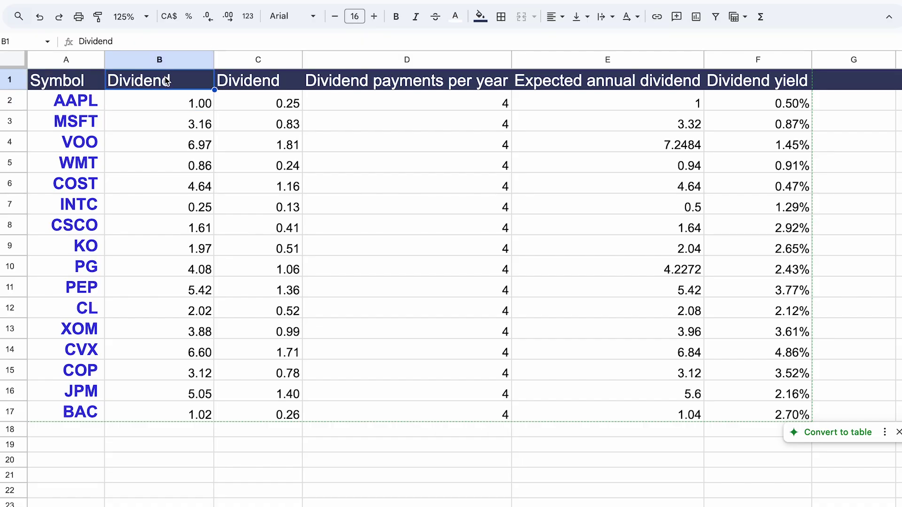
pyautogui.write('Ad')
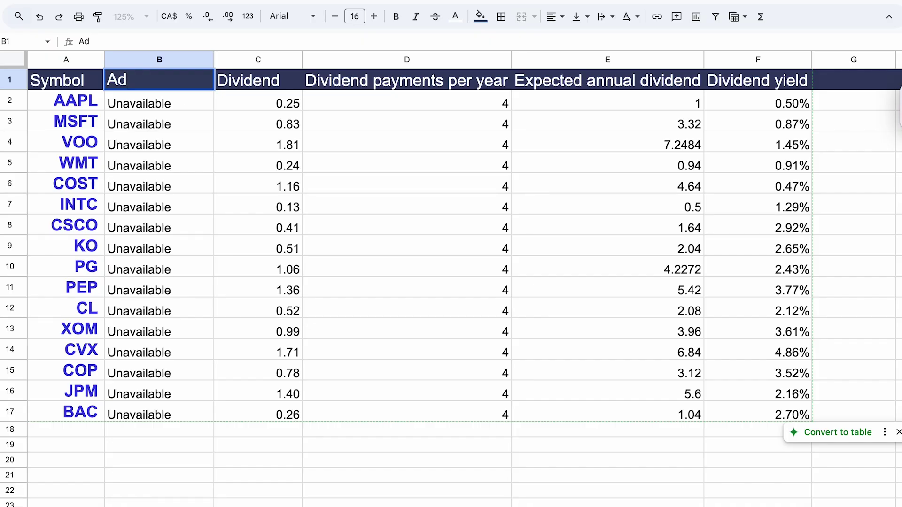
pyautogui.write('justed dividend')
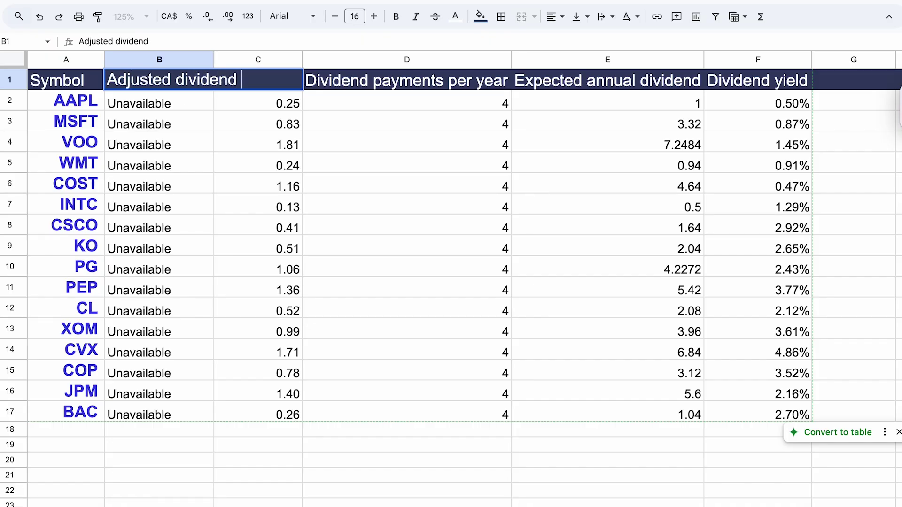
pyautogui.press('Return')
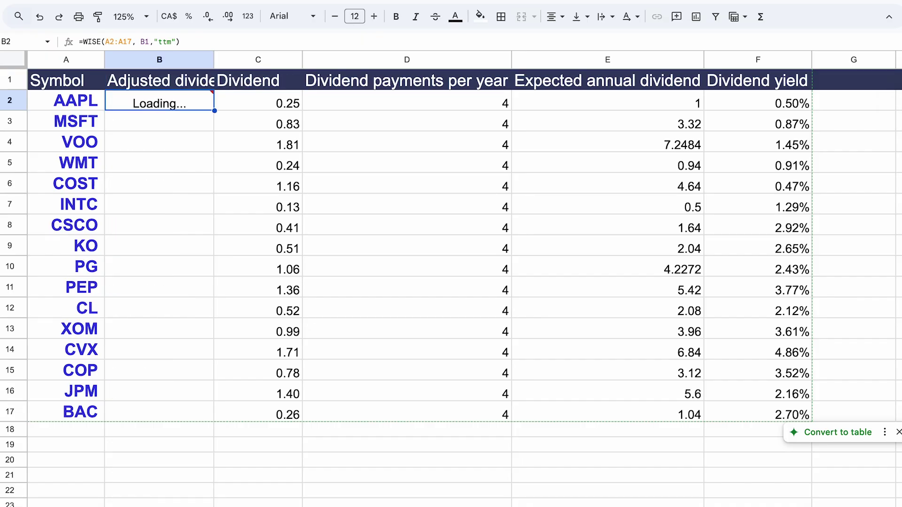
pyautogui.doubleClick(214, 59)
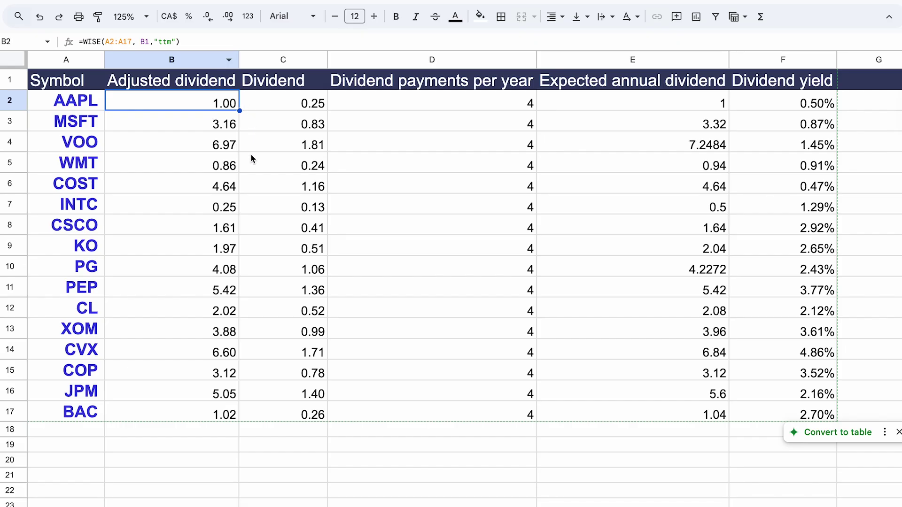
pyautogui.moveTo(209, 104); pyautogui.dragTo(217, 412)
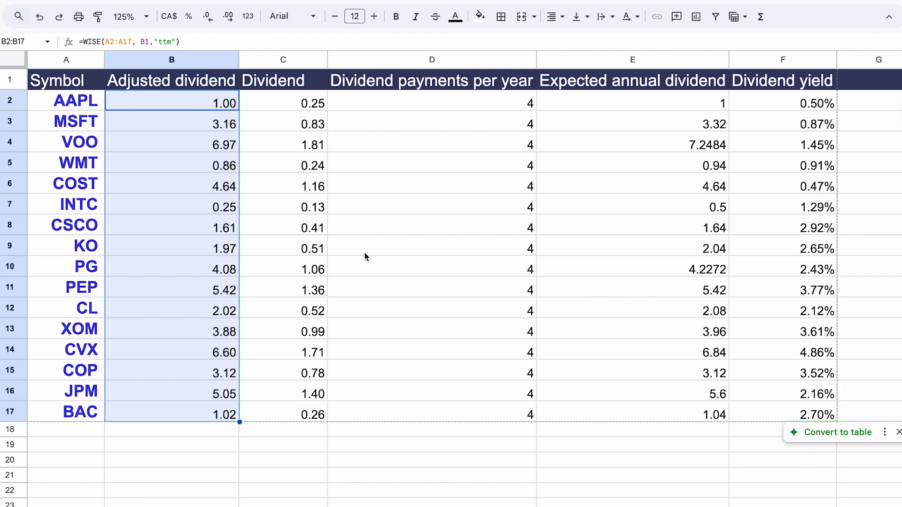
pyautogui.scroll(-4, 364, 256)
# Step: Enter =WISEPRICE(A17, "dividend") in D20 to list BAC's dividend history
pyautogui.click(369, 289)
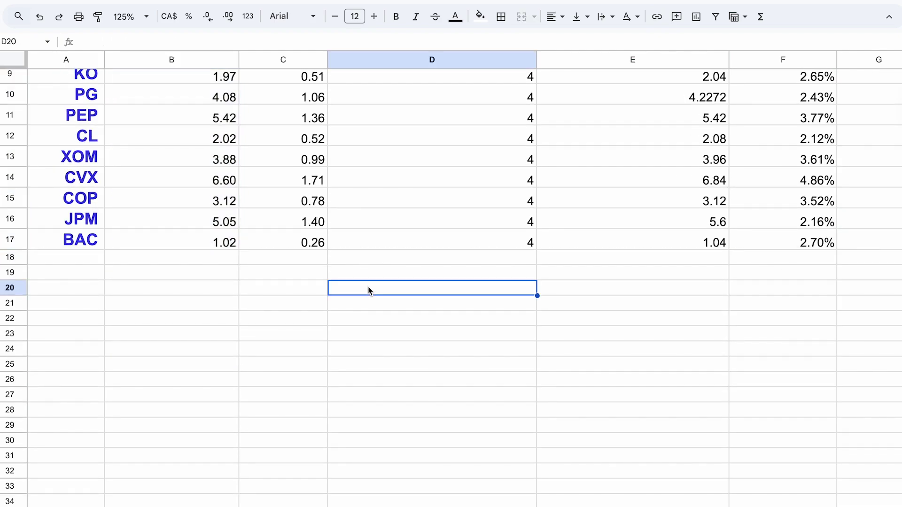
pyautogui.write('=wise')
pyautogui.press('Down')
pyautogui.press('Down')
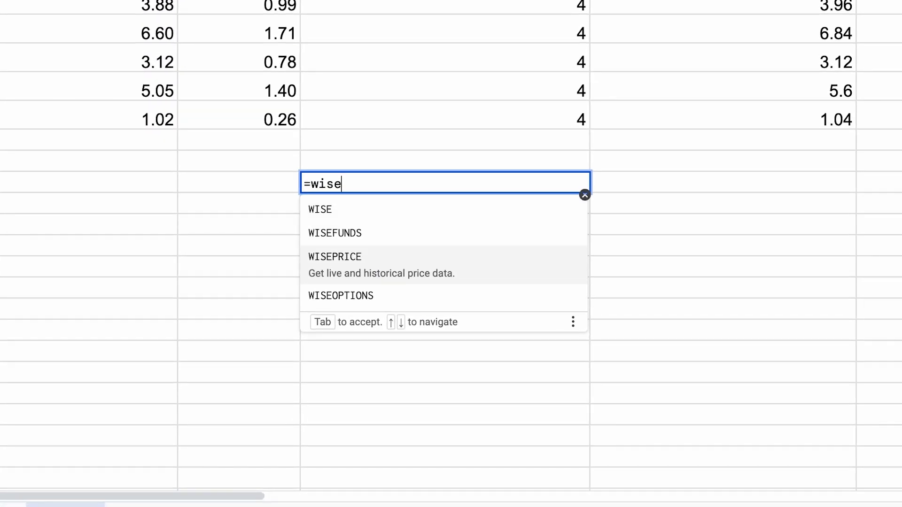
pyautogui.press('Tab')
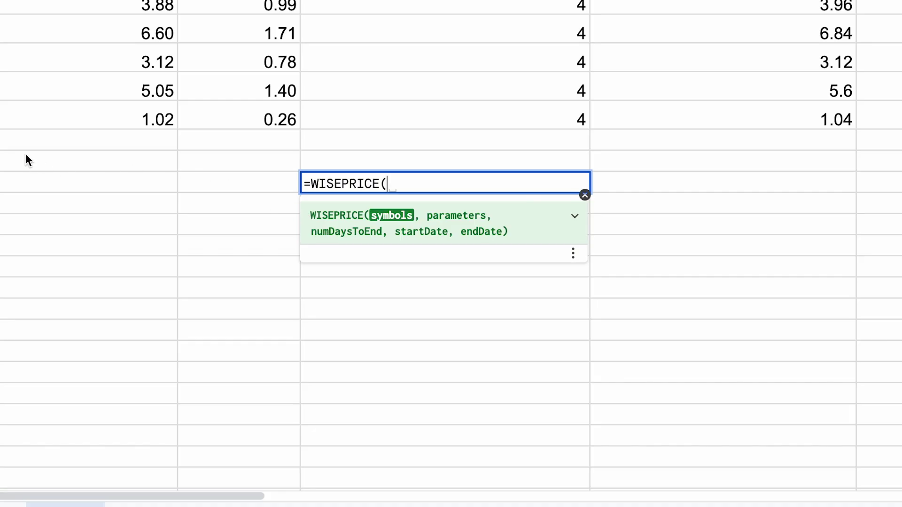
pyautogui.click(75, 287)
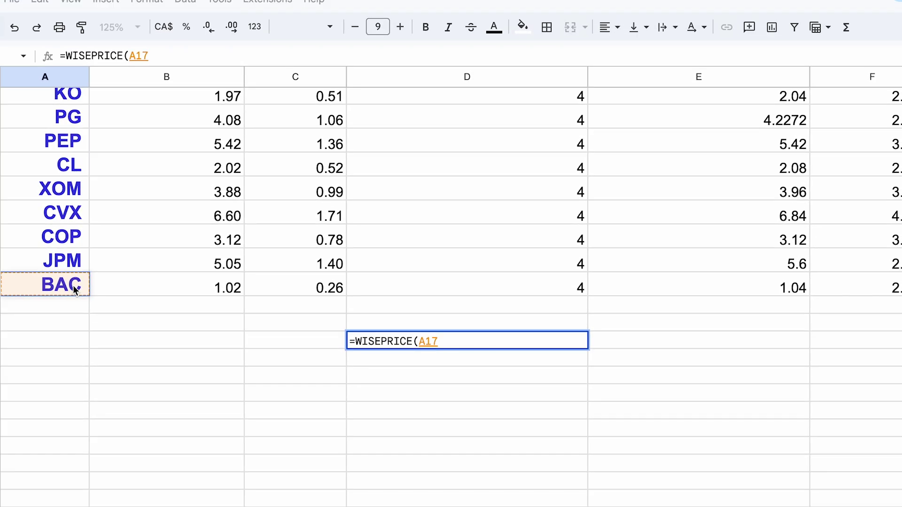
pyautogui.write(', ')
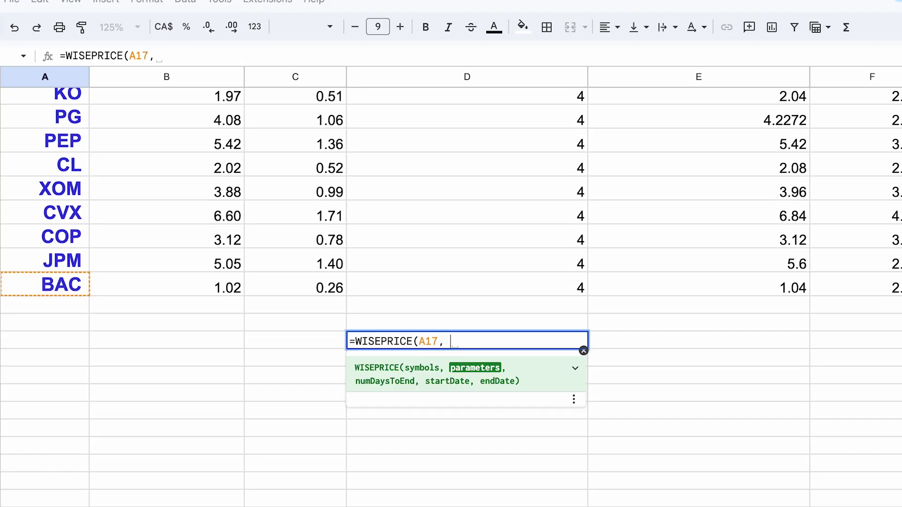
pyautogui.write('"dividend",,')
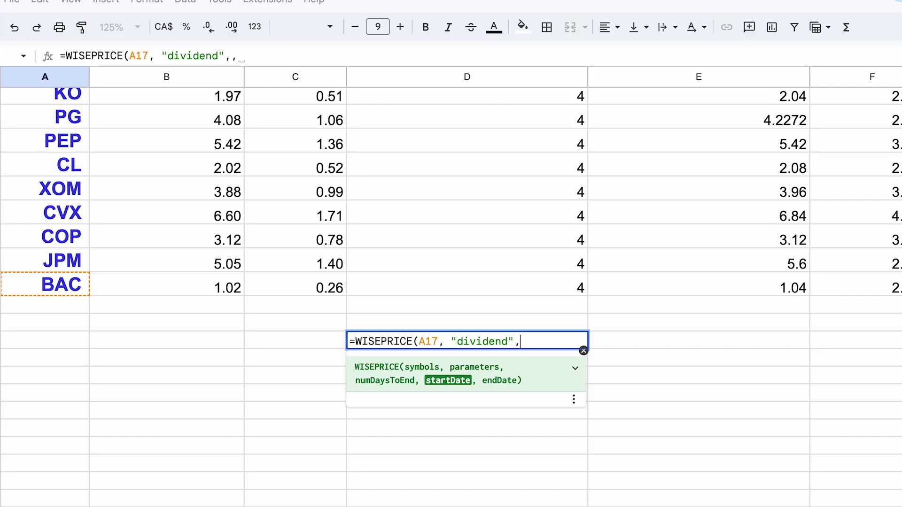
pyautogui.press('BackSpace')
pyautogui.press('BackSpace')
pyautogui.press('Return')
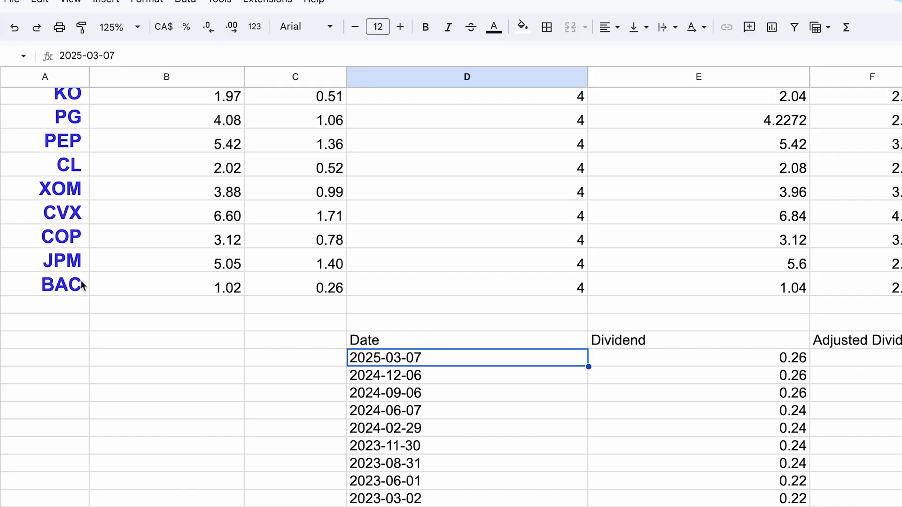
# Step: Scroll through the BAC history table comparing recent Dividend and Adjusted Dividend values
pyautogui.scroll(-1, 296, 383)
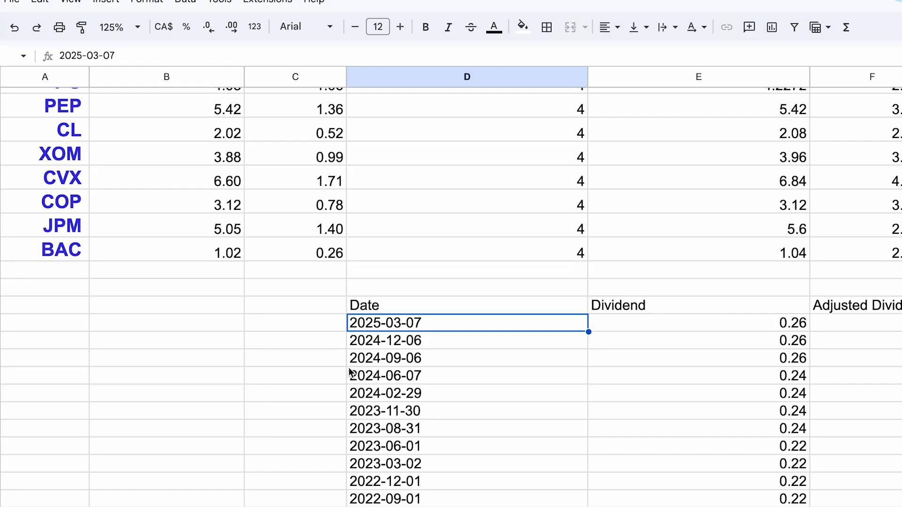
pyautogui.hscroll(5, 350, 373)
pyautogui.scroll(1, 350, 373)
pyautogui.scroll(-1, 347, 372)
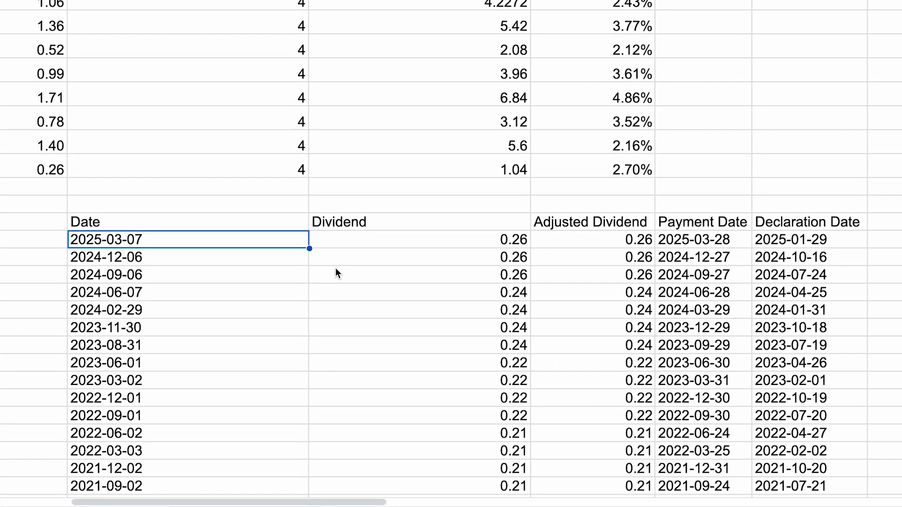
pyautogui.scroll(-2, 336, 272)
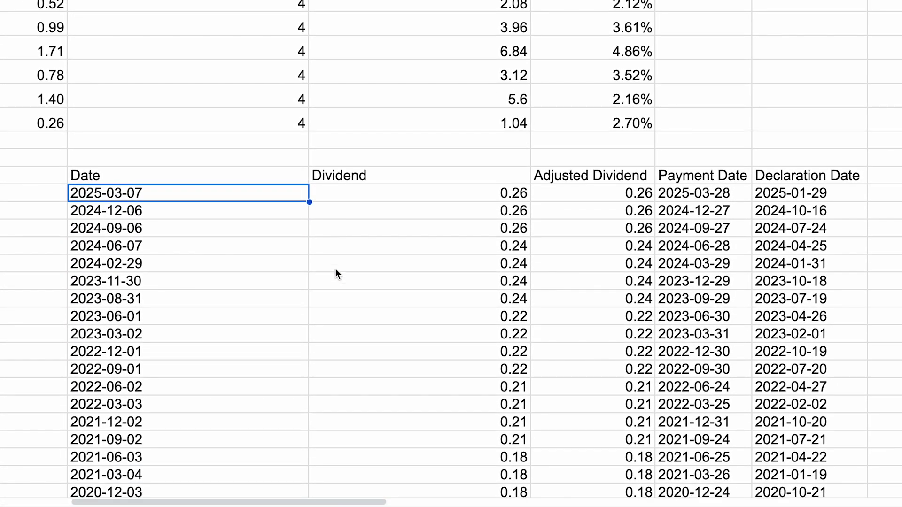
pyautogui.scroll(-3, 335, 273)
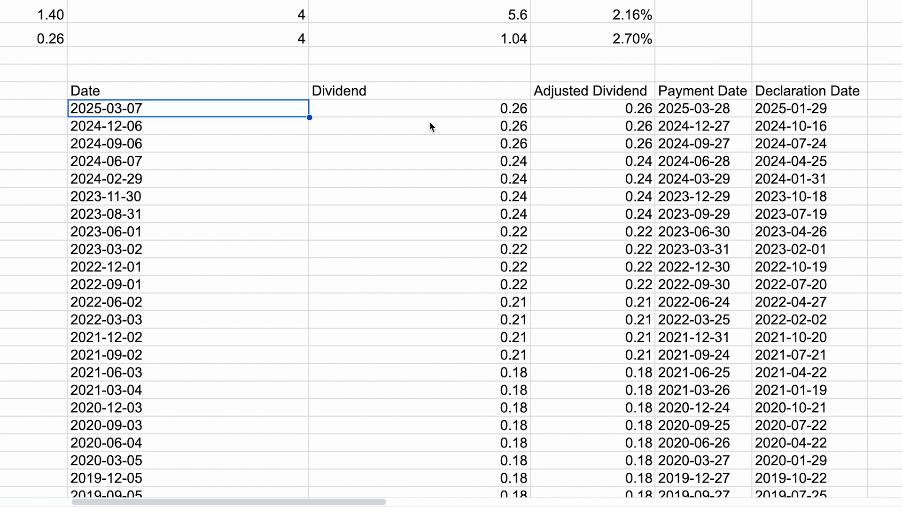
pyautogui.click(519, 112)
pyautogui.moveTo(511, 120); pyautogui.dragTo(513, 159)
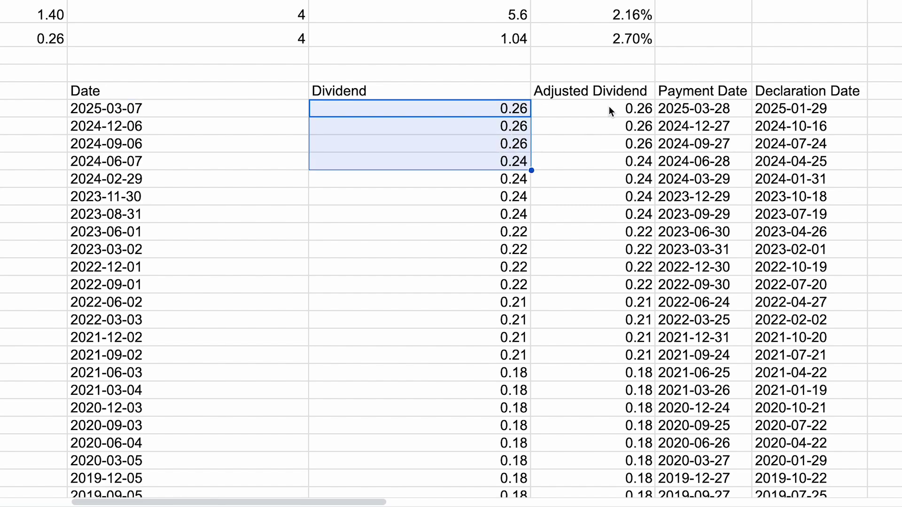
pyautogui.moveTo(612, 112); pyautogui.dragTo(620, 178)
pyautogui.scroll(1, 621, 178)
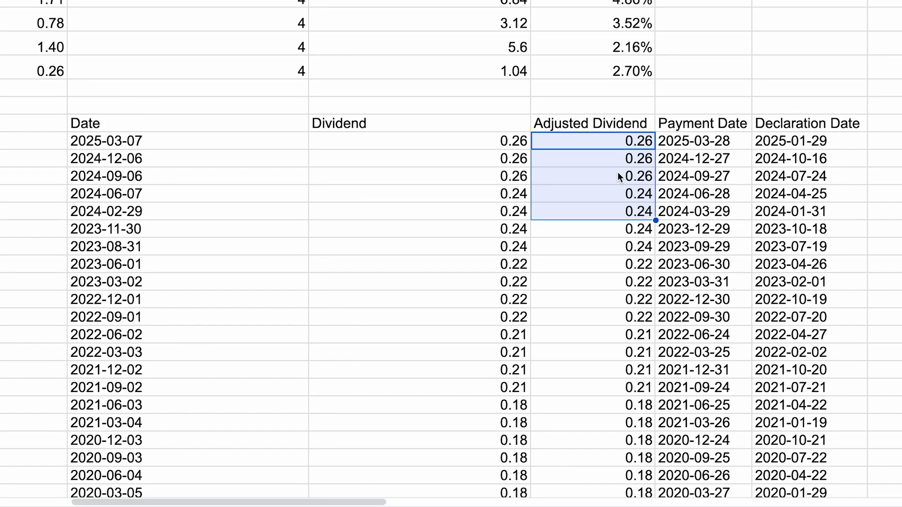
pyautogui.moveTo(492, 141); pyautogui.dragTo(503, 209)
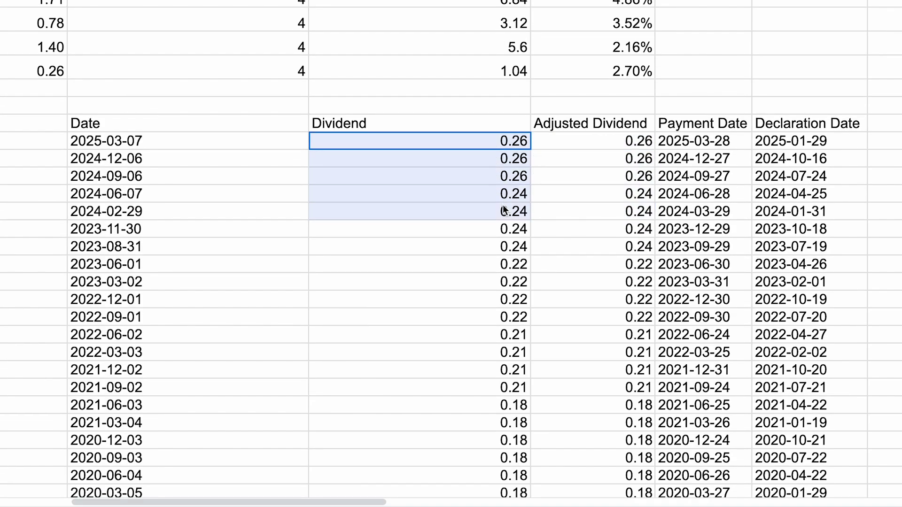
pyautogui.scroll(2, 179, 137)
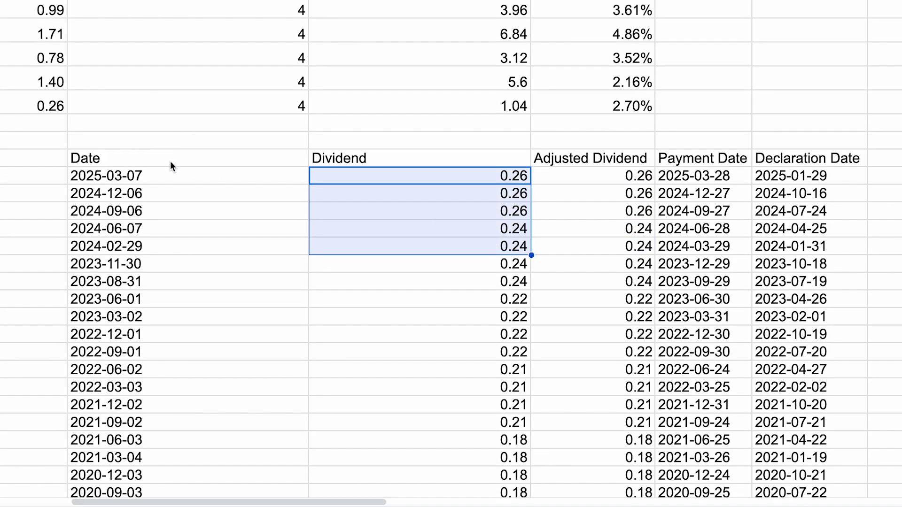
pyautogui.click(181, 162)
pyautogui.scroll(5, 184, 169)
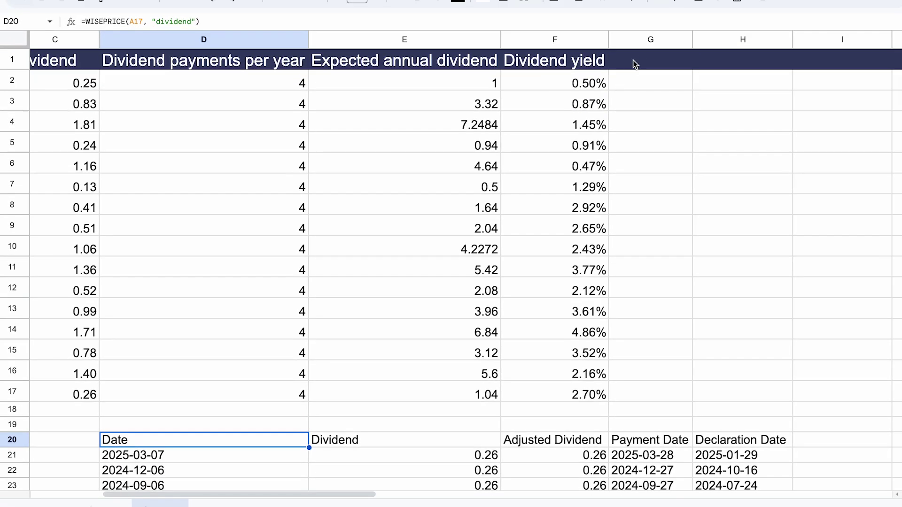
# Step: Head G1 'Exdate' and fill G2:G17 with =WISE(A2:A17, G1, "lq"), e.g. 2025-02-10 for AAPL
pyautogui.click(643, 58)
pyautogui.write('Exdate')
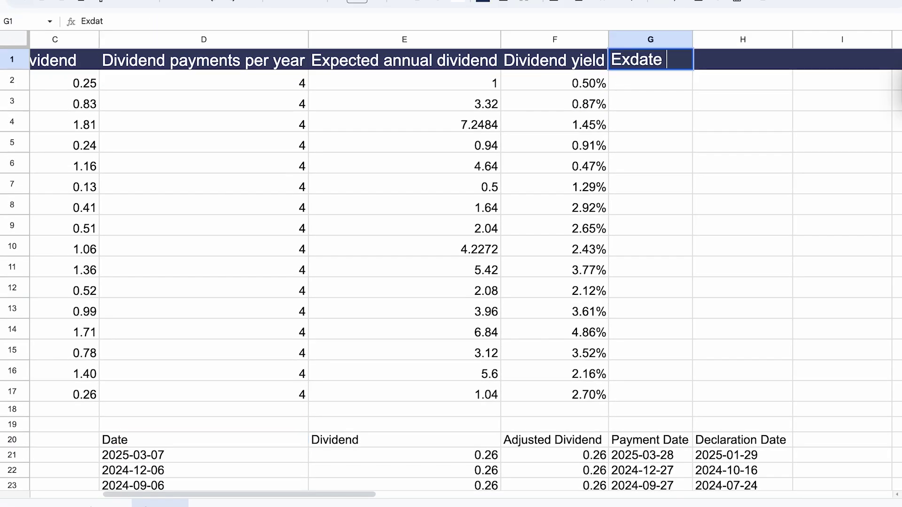
pyautogui.press('Return')
pyautogui.write('=wis')
pyautogui.press('Tab')
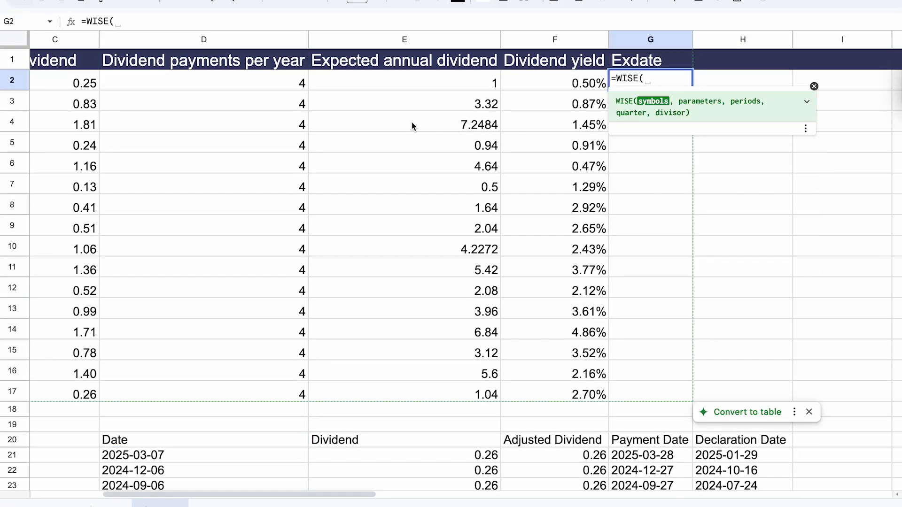
pyautogui.hscroll(-5, 413, 125)
pyautogui.moveTo(82, 81); pyautogui.dragTo(83, 392)
pyautogui.hscroll(10, 514, 276)
pyautogui.write(',')
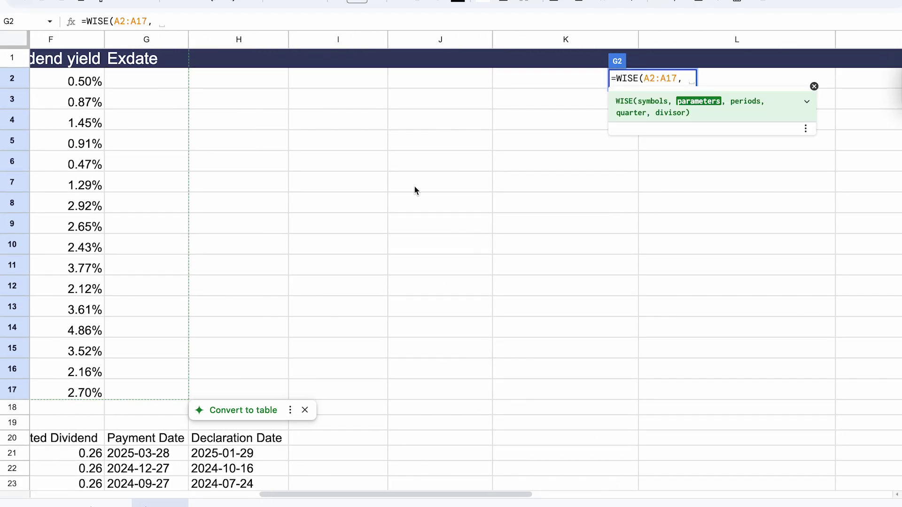
pyautogui.click(154, 59)
pyautogui.write(', "lq')
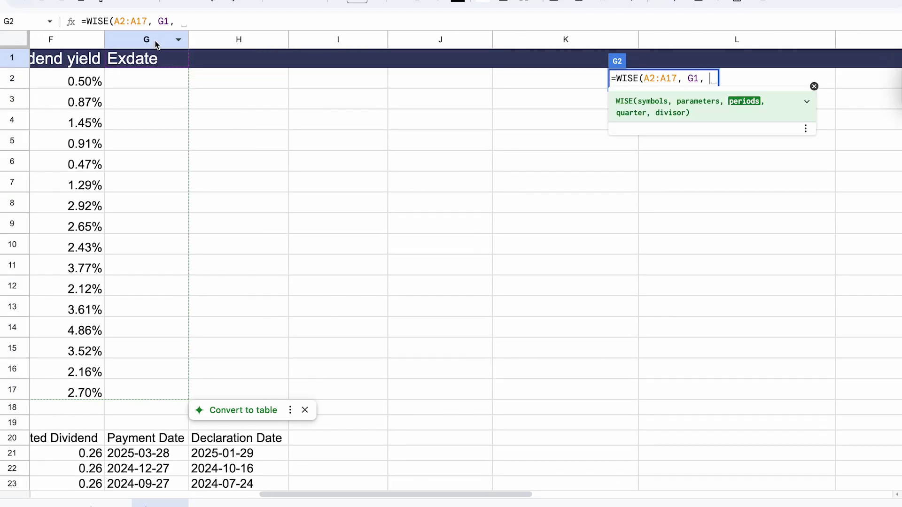
pyautogui.write('")')
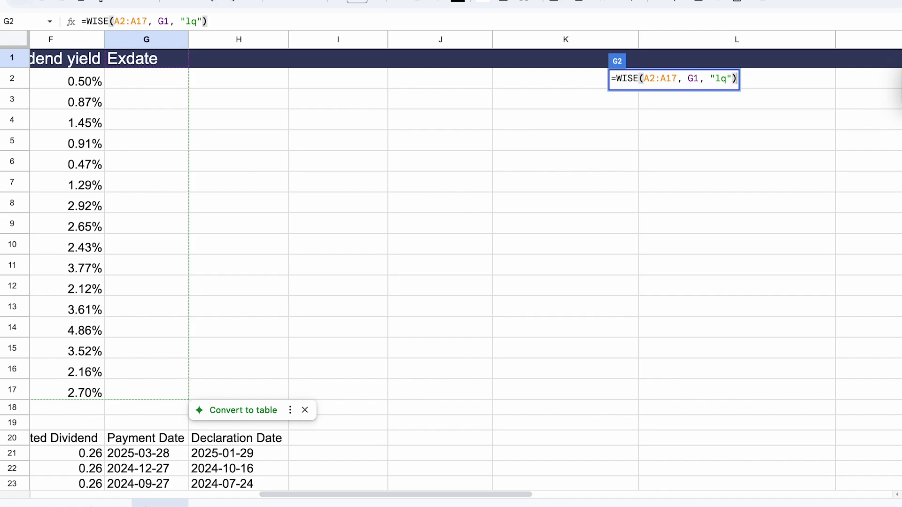
pyautogui.press('Return')
pyautogui.hscroll(-5, 233, 125)
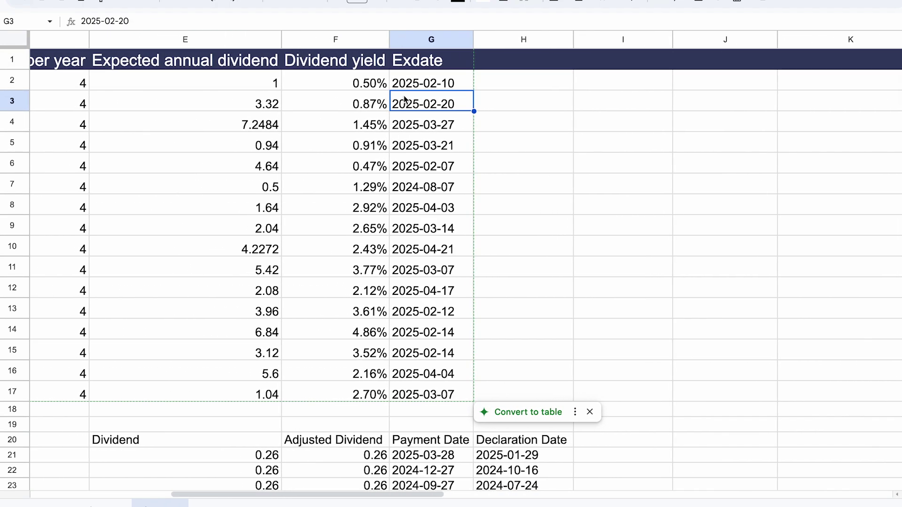
# Step: Copy the 'Declaration Date' heading from the history table into H1
pyautogui.click(439, 85)
pyautogui.scroll(-3, 472, 210)
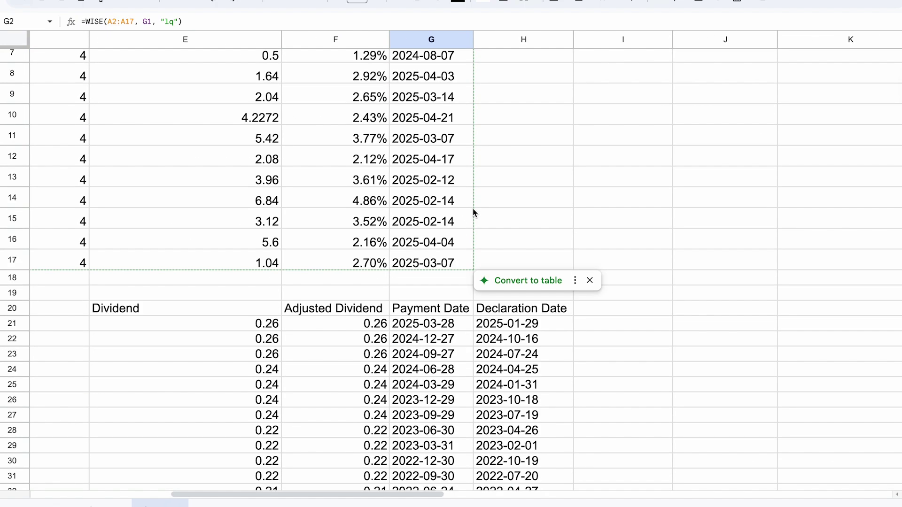
pyautogui.scroll(-1, 473, 212)
pyautogui.click(450, 289)
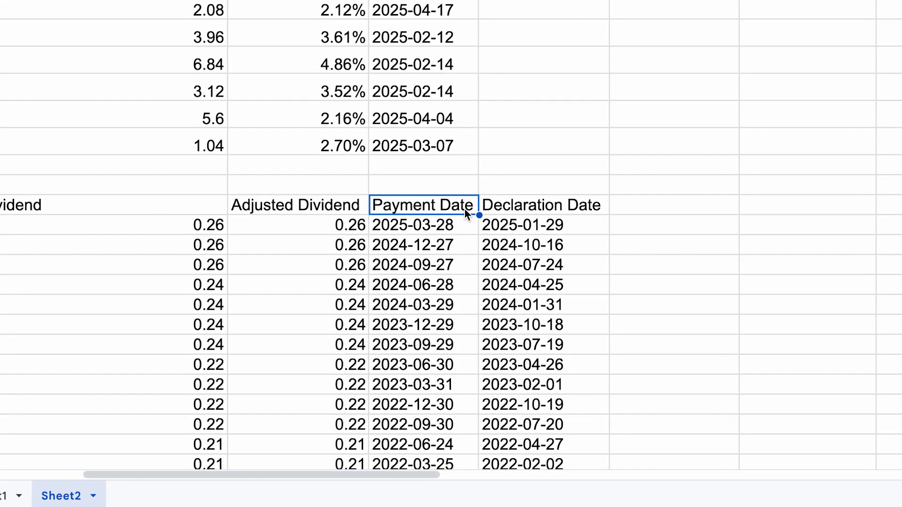
pyautogui.click(543, 205)
pyautogui.scroll(3, 539, 203)
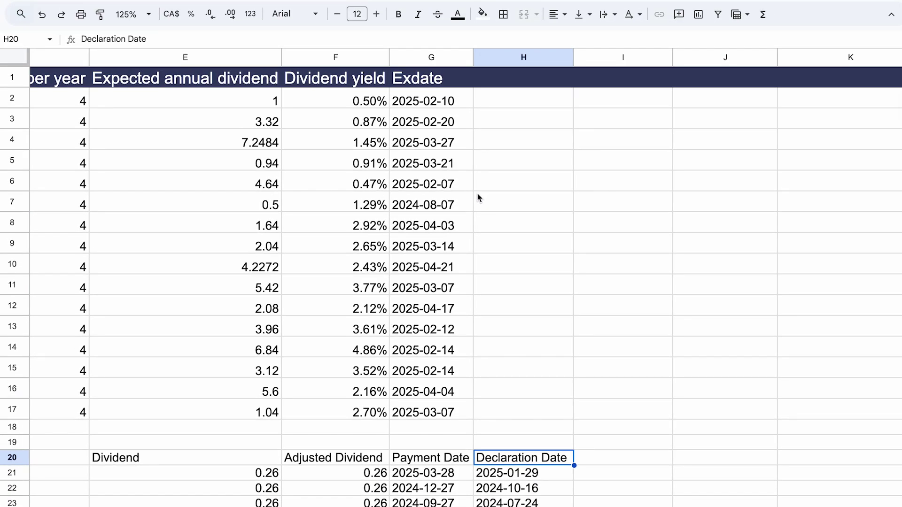
pyautogui.hotkey('ctrl', 'c')
pyautogui.click(519, 83)
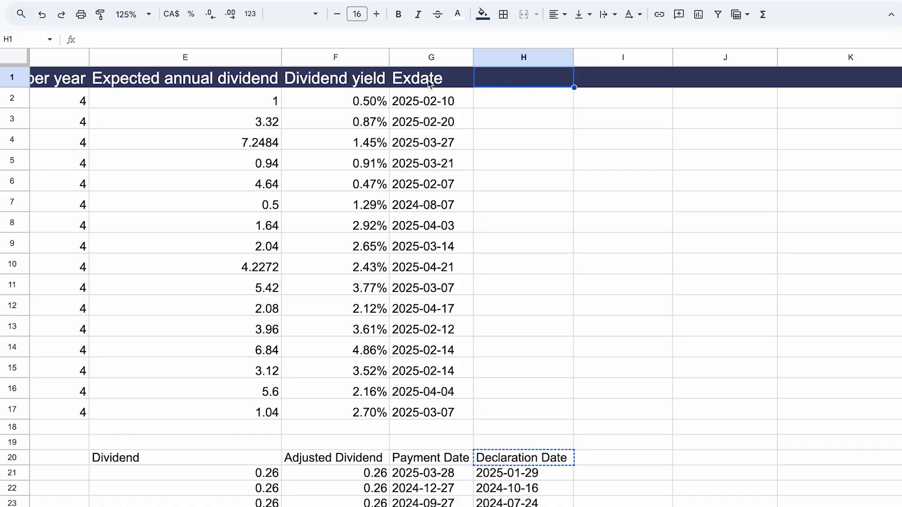
pyautogui.click(174, 40)
pyautogui.hotkey('ctrl', 'v')
# Step: Adapt G2's formula into H2 as =WISE(A2:A17, H1, "lq"), returning dates like 2025-01-30 for AAPL
pyautogui.press('Return')
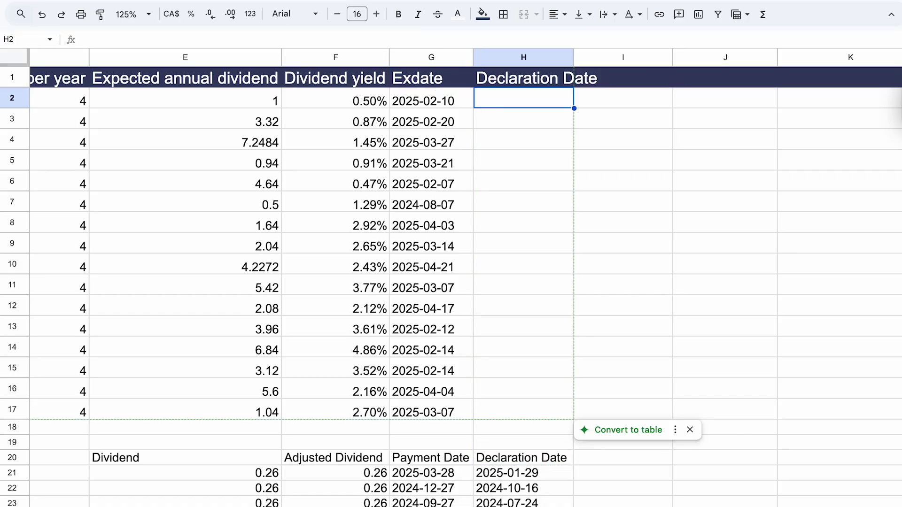
pyautogui.press('Left')
pyautogui.moveTo(203, 41); pyautogui.dragTo(73, 43)
pyautogui.hotkey('ctrl', 'c')
pyautogui.press('Escape')
pyautogui.press('Right')
pyautogui.press('Return')
pyautogui.hotkey('ctrl', 'v')
pyautogui.doubleClick(147, 39)
pyautogui.press('BackSpace')
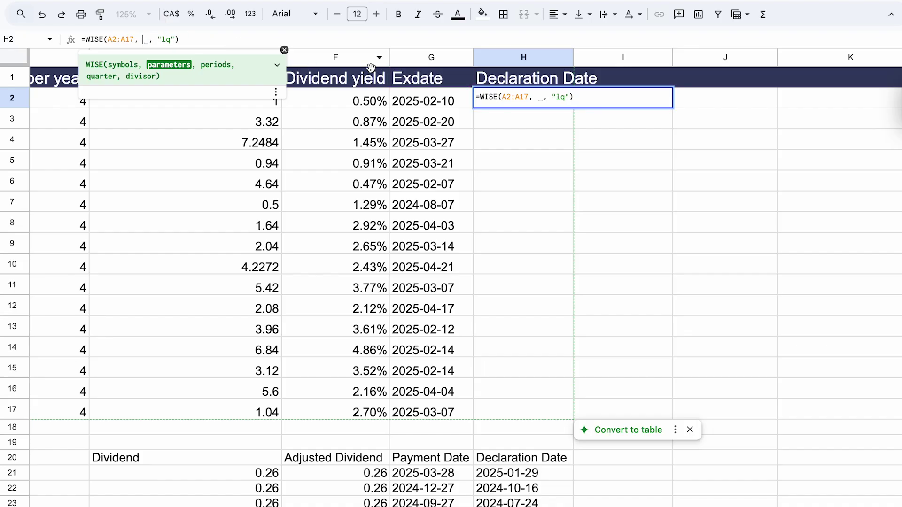
pyautogui.click(548, 85)
pyautogui.press('Return')
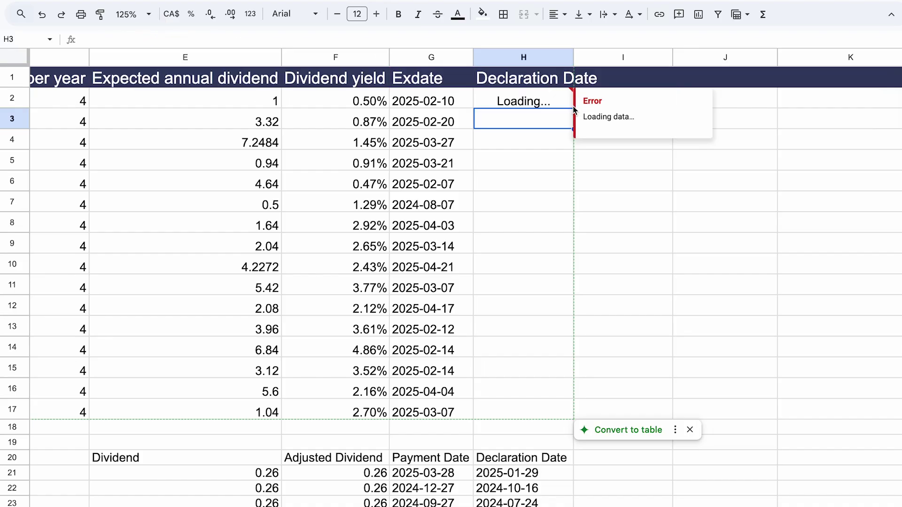
pyautogui.moveTo(522, 100); pyautogui.dragTo(525, 412)
pyautogui.scroll(-1, 526, 413)
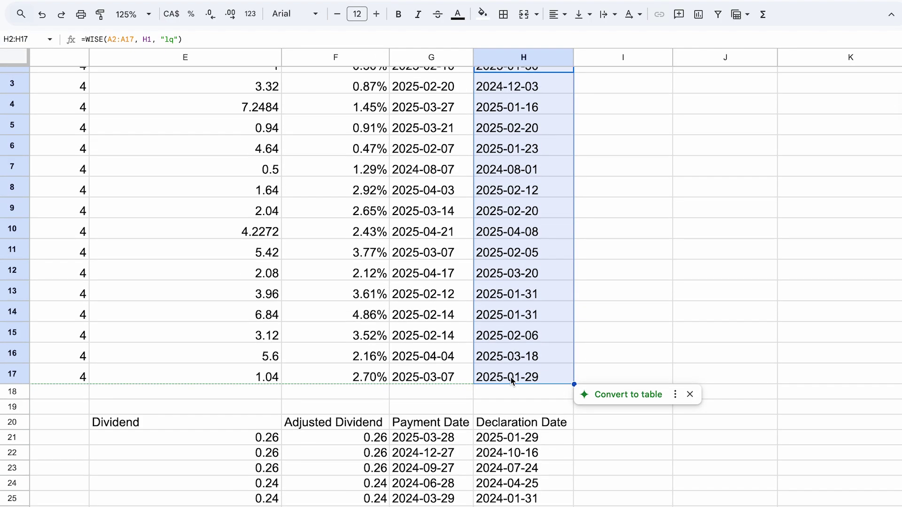
pyautogui.scroll(1, 526, 413)
# Step: Enter the header 'Payout Ratio' in I1
pyautogui.hscroll(3, 463, 80)
pyautogui.click(463, 80)
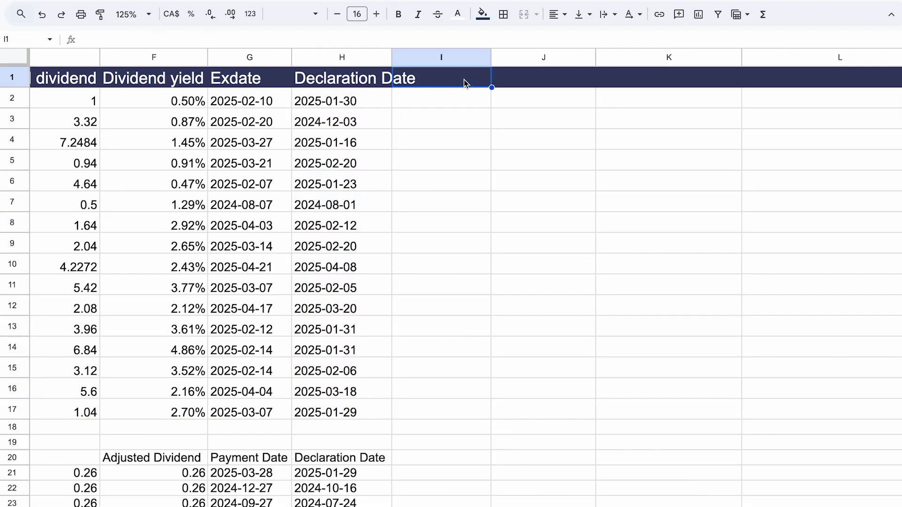
pyautogui.write('Payout ')
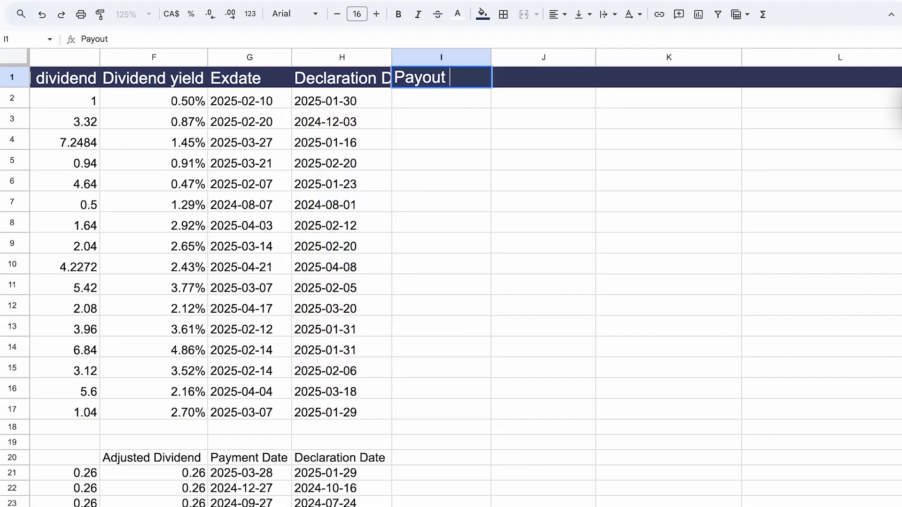
pyautogui.write('Ratio')
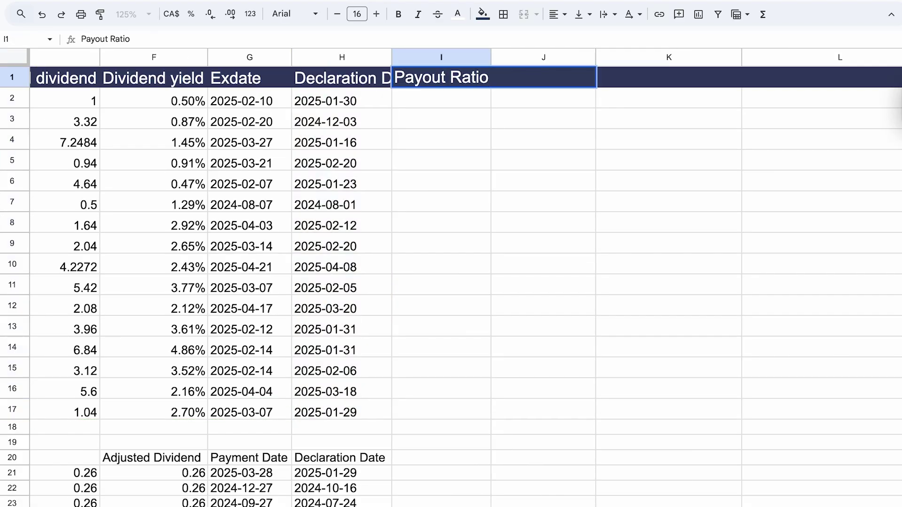
pyautogui.press('Return')
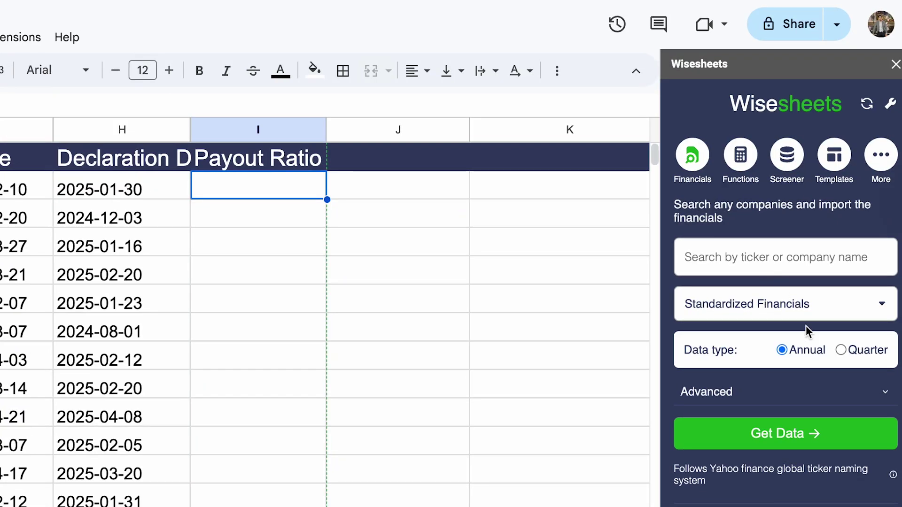
# Step: Browse the Wisesheets template gallery down to the Dividend Tracker template
pyautogui.scroll(-2, 805, 326)
pyautogui.scroll(2, 764, 231)
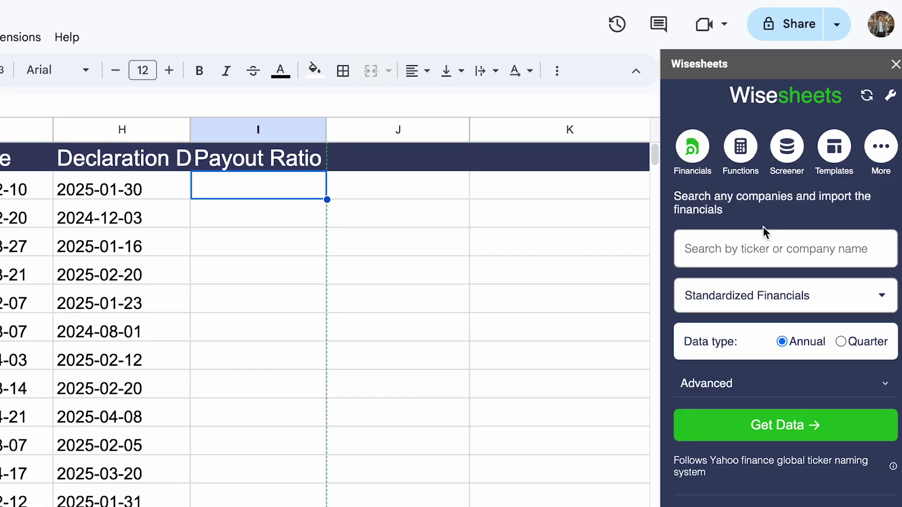
pyautogui.click(741, 150)
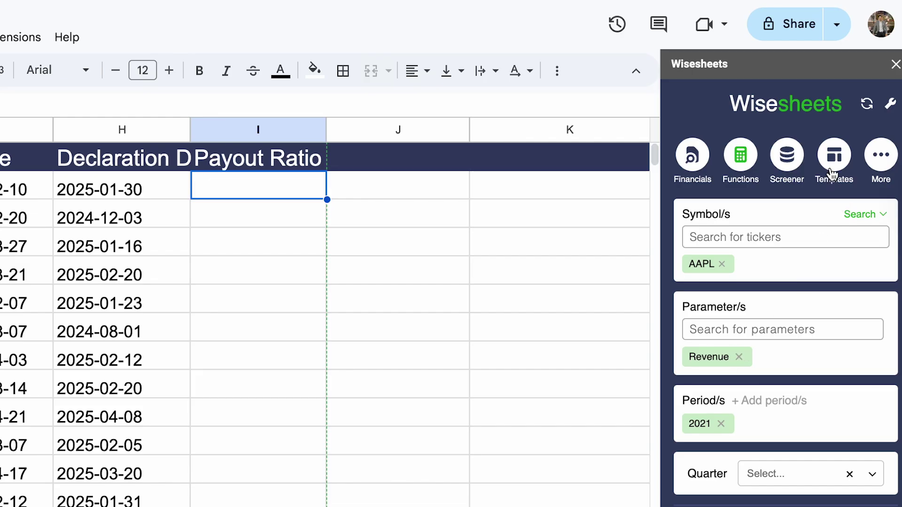
pyautogui.click(834, 154)
pyautogui.scroll(-10, 805, 429)
pyautogui.scroll(-9, 806, 429)
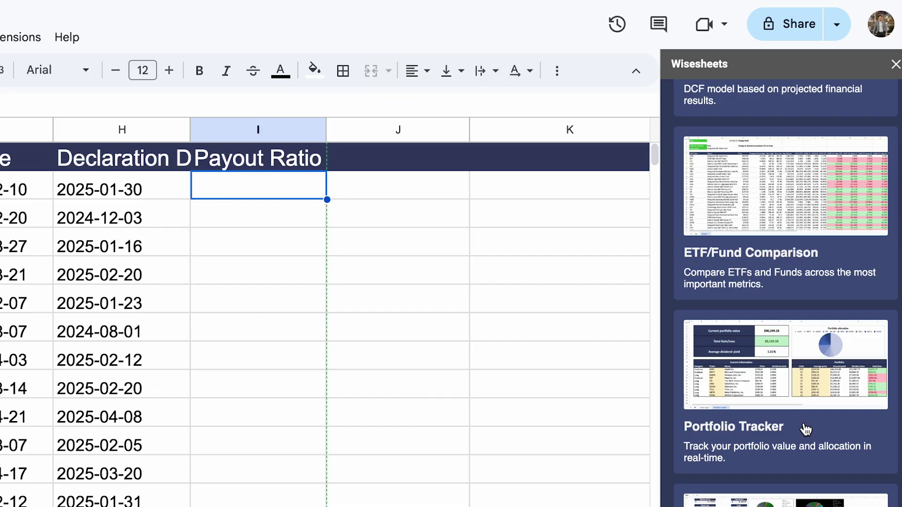
pyautogui.scroll(-3, 806, 429)
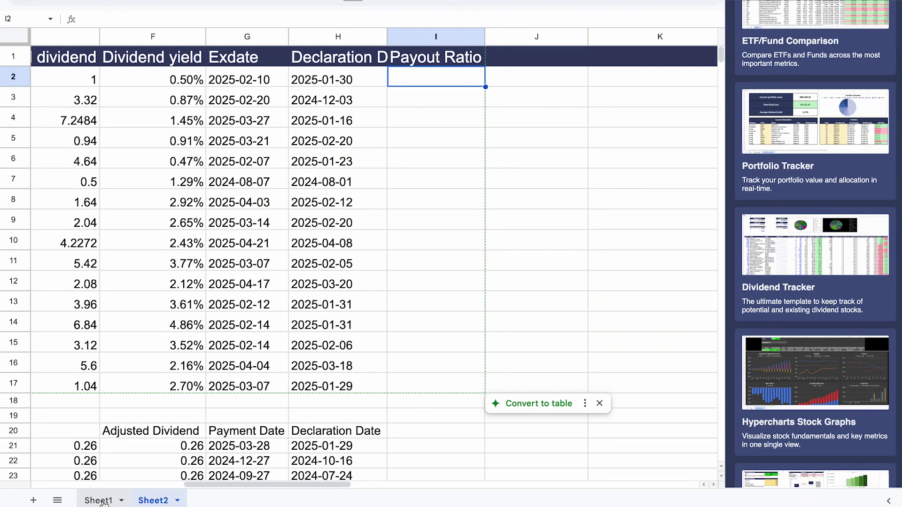
# Step: Fill I2:I17 with =WISE(A2:A17,I1,"ttm") as percentages, e.g. 15.88% for AAPL, 35.03% for BAC
pyautogui.click(99, 501)
pyautogui.scroll(-6, 355, 251)
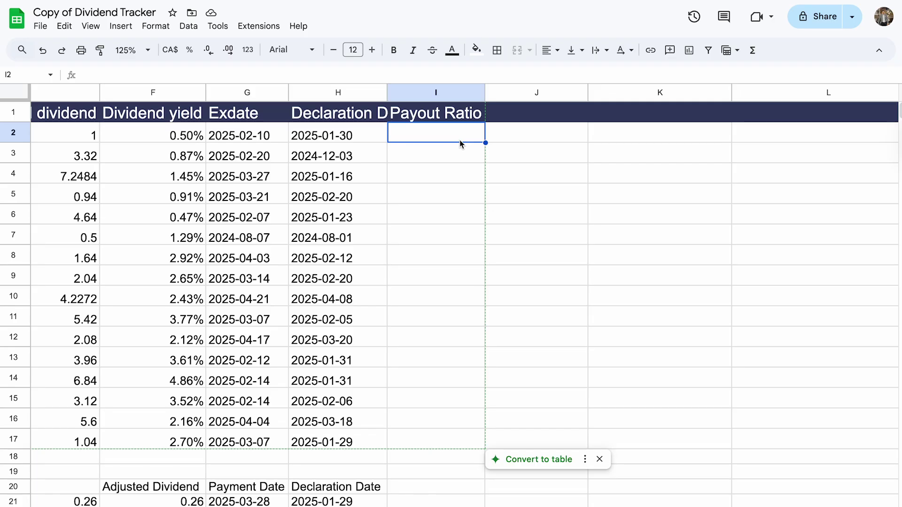
pyautogui.write('=WISE(')
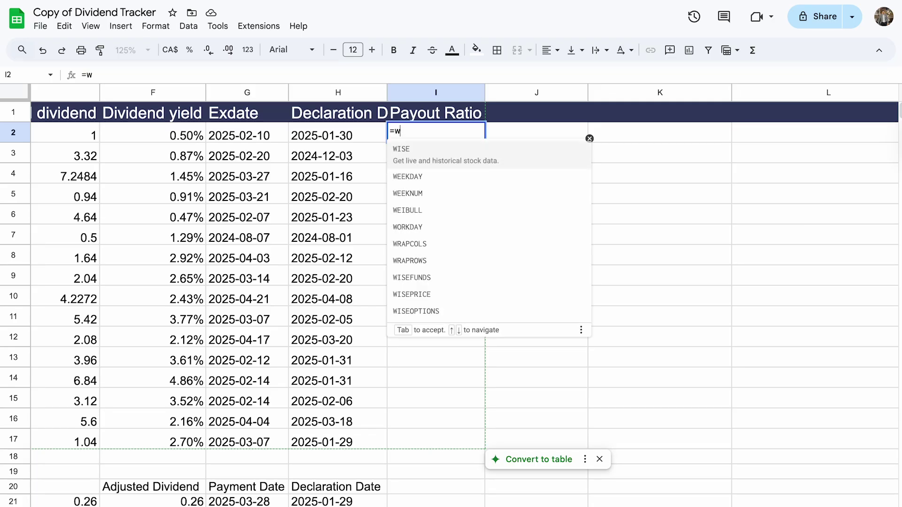
pyautogui.hscroll(-10, 445, 256)
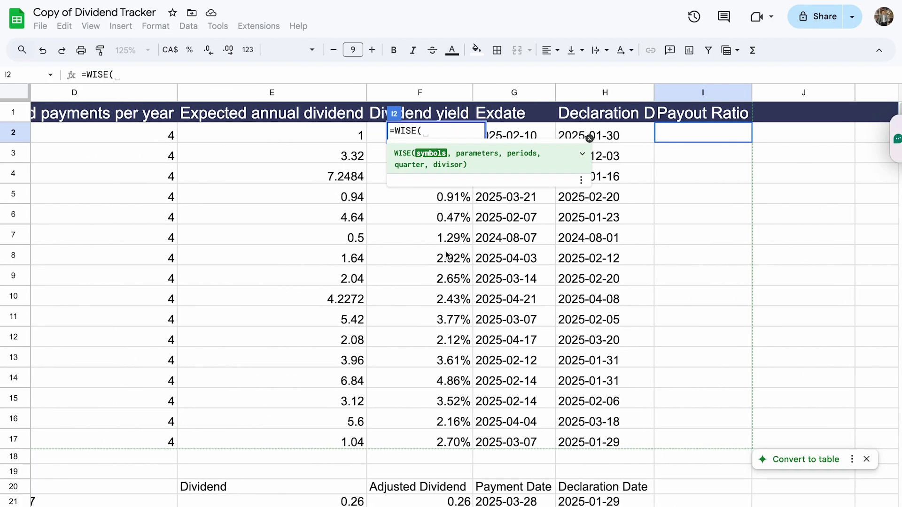
pyautogui.moveTo(79, 130); pyautogui.dragTo(89, 439)
pyautogui.write(',')
pyautogui.hscroll(10, 521, 325)
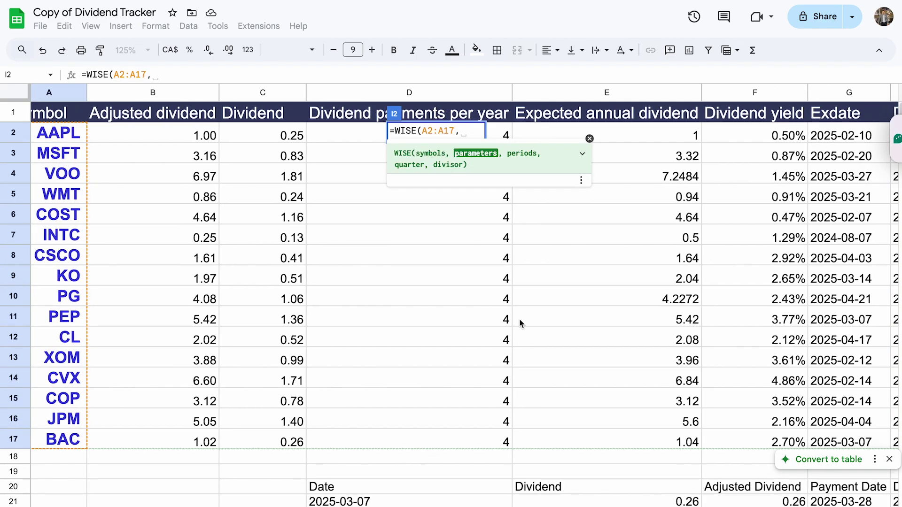
pyautogui.click(312, 113)
pyautogui.write(', "ttm')
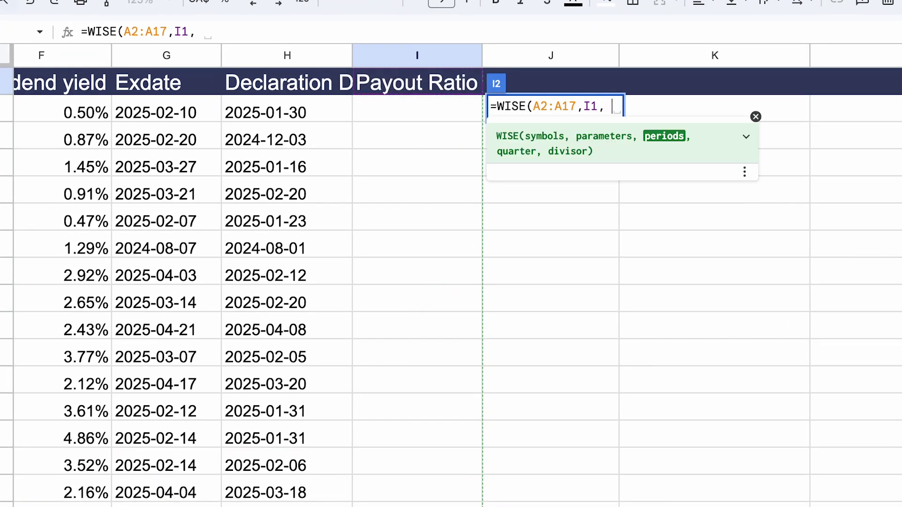
pyautogui.write('")')
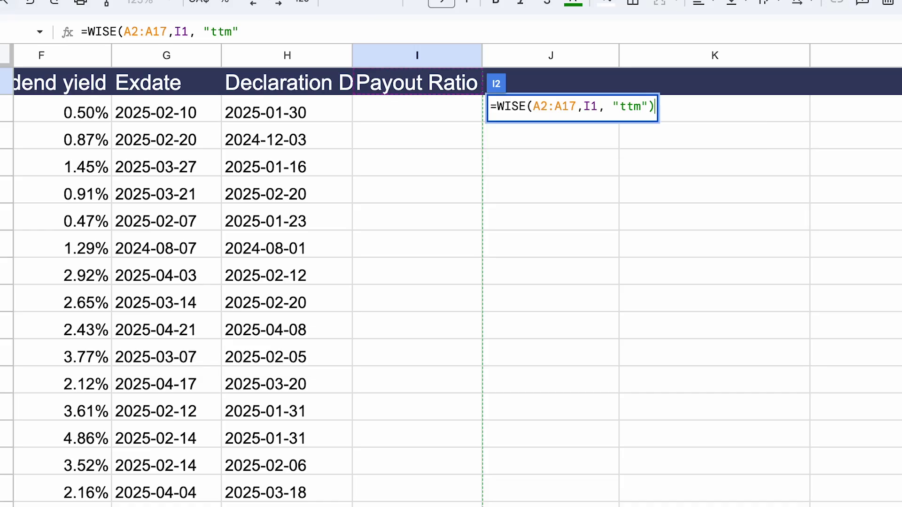
pyautogui.press('Return')
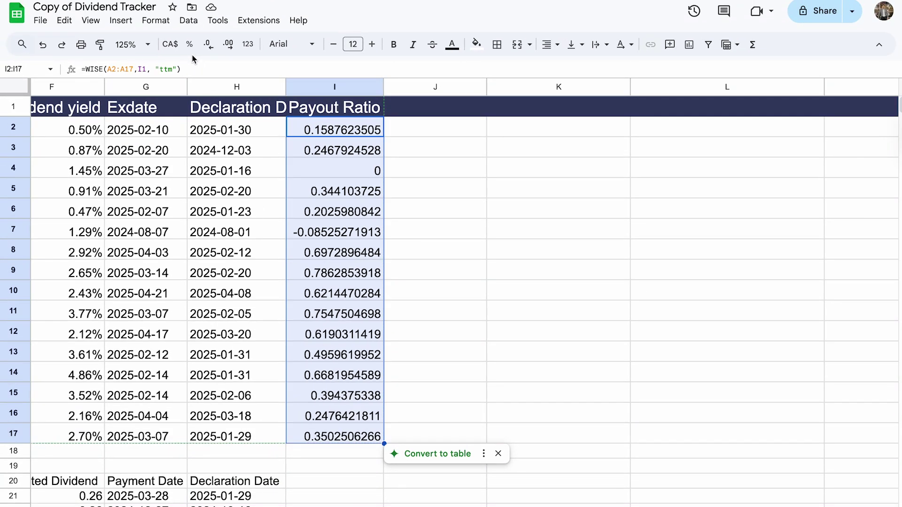
pyautogui.click(189, 44)
# Step: Fit column H to the Declaration Date header and add an Eps header in J1
pyautogui.doubleClick(288, 88)
pyautogui.click(460, 107)
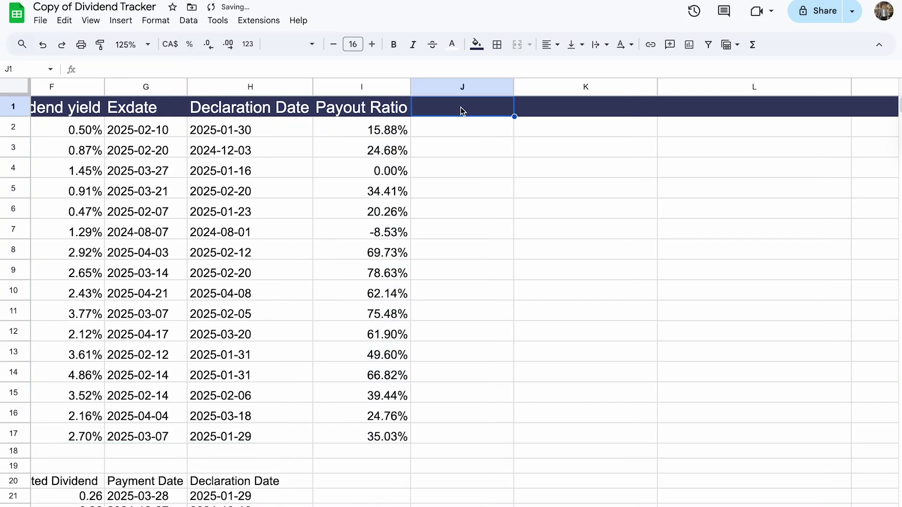
pyautogui.write('Eps')
pyautogui.press('Return')
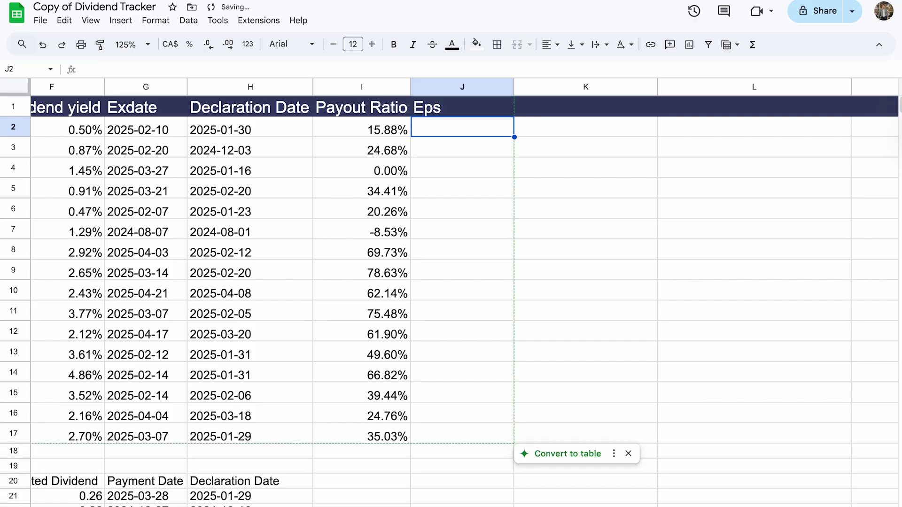
# Step: Enter =WISE(A2:A17,J1,"ttm") in J2 to pull each symbol's trailing-twelve-month EPS
pyautogui.write('=WISE(')
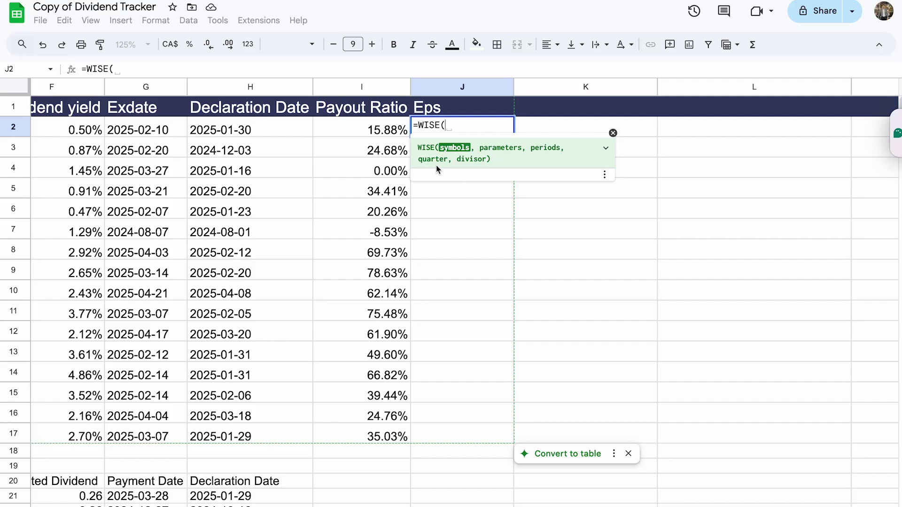
pyautogui.hscroll(-10, 343, 183)
pyautogui.moveTo(97, 133); pyautogui.dragTo(92, 417)
pyautogui.write(',')
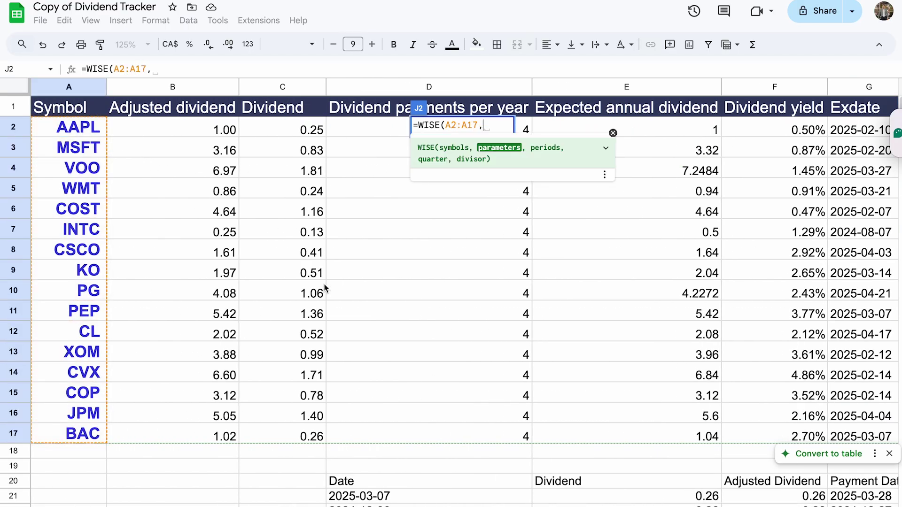
pyautogui.hscroll(10, 324, 290)
pyautogui.click(259, 111)
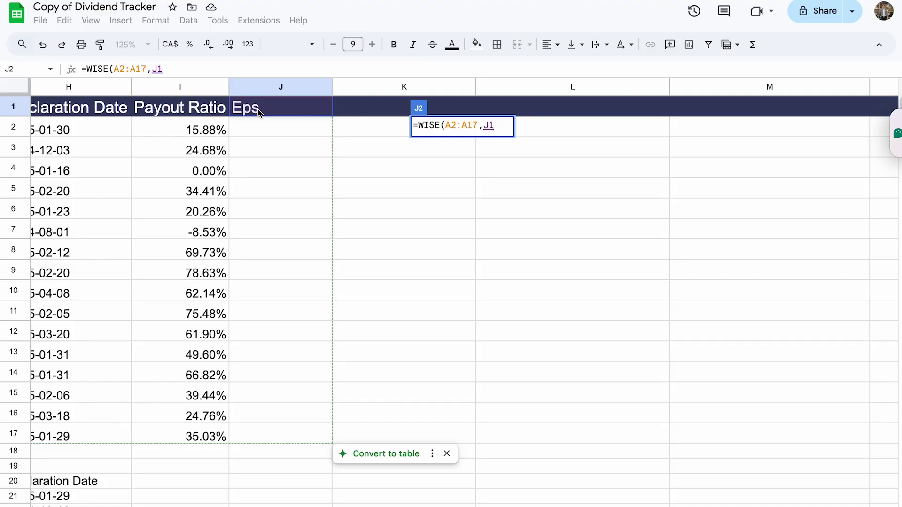
pyautogui.write(',')
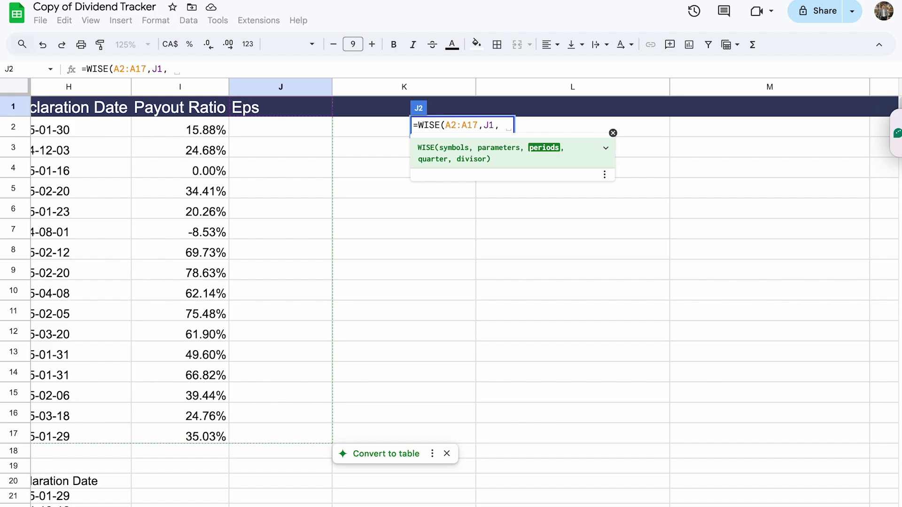
pyautogui.write('"ttm")')
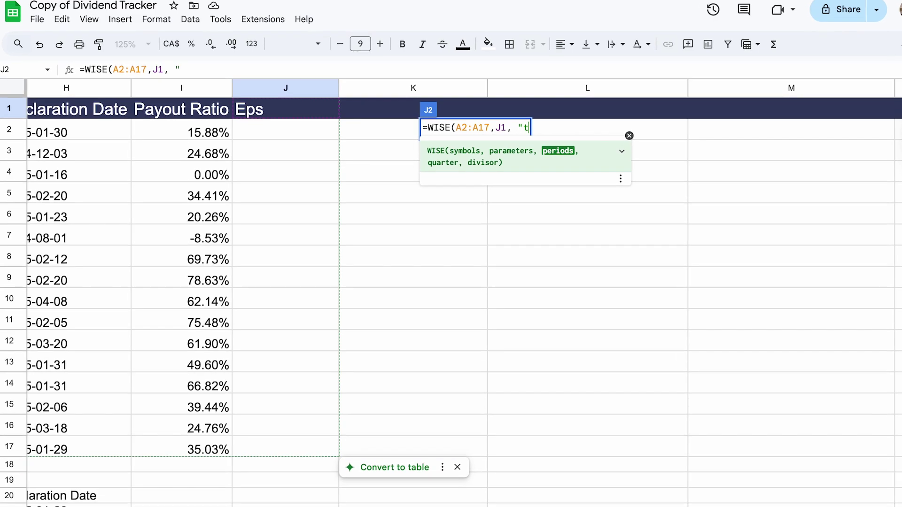
pyautogui.press('Return')
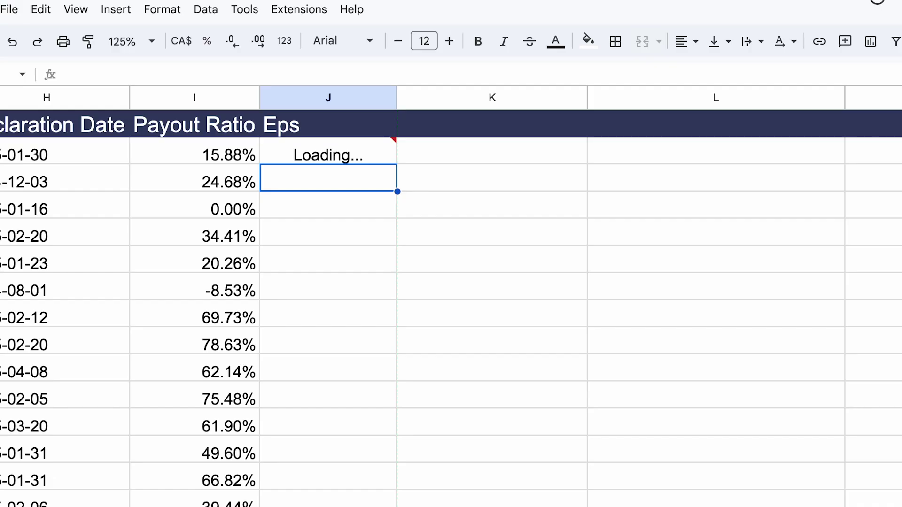
# Step: Select the loaded EPS results in column J, such as 6.31 for AAPL
pyautogui.moveTo(331, 150); pyautogui.dragTo(401, 506)
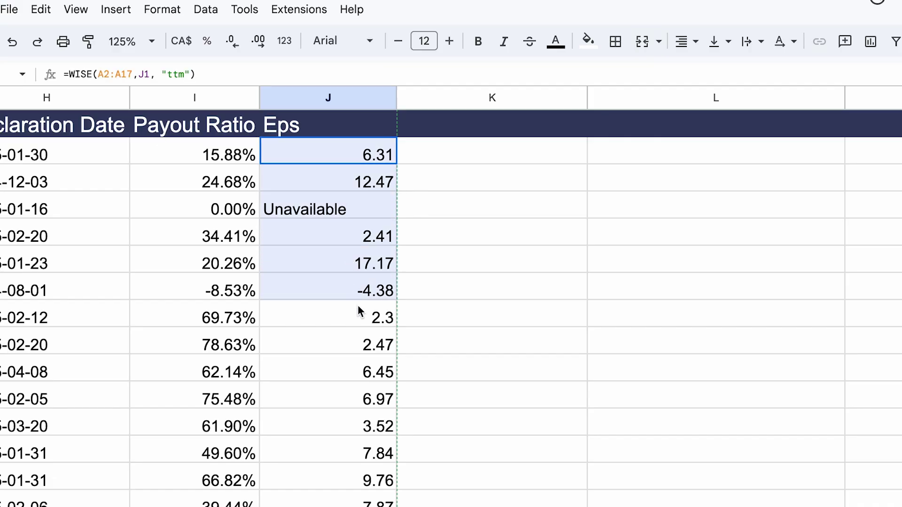
pyautogui.moveTo(389, 465); pyautogui.dragTo(378, 486)
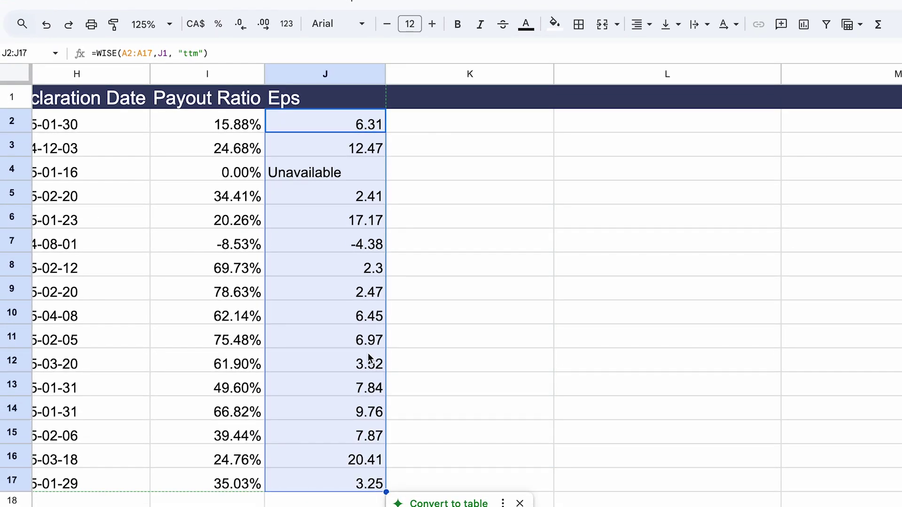
pyautogui.hscroll(-5, 359, 340)
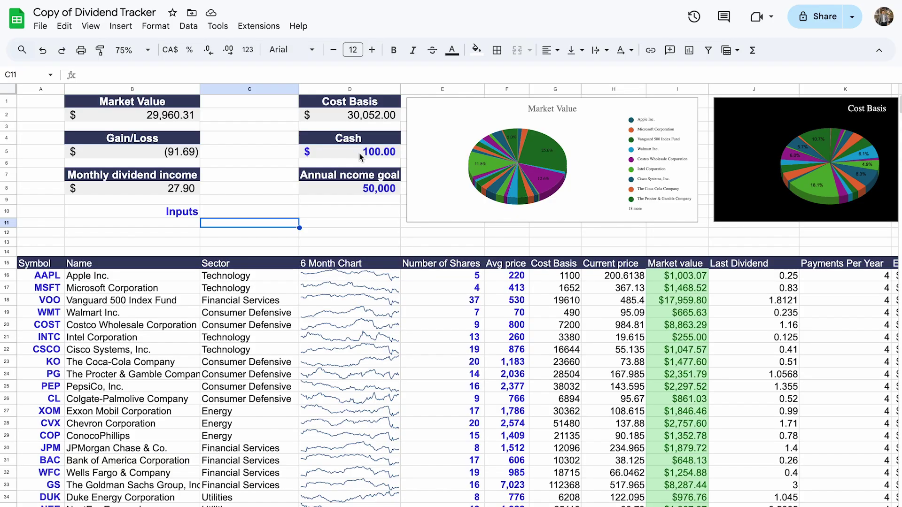
pyautogui.scroll(-3, 360, 157)
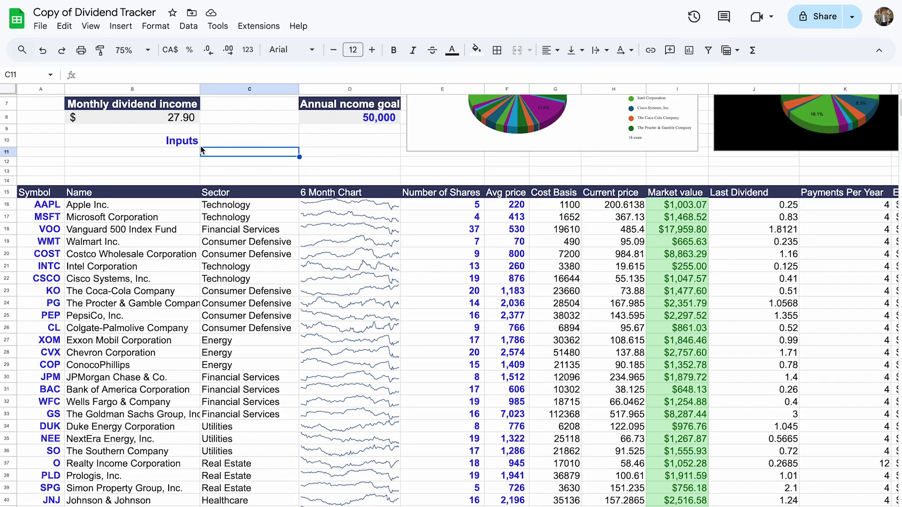
pyautogui.click(99, 209)
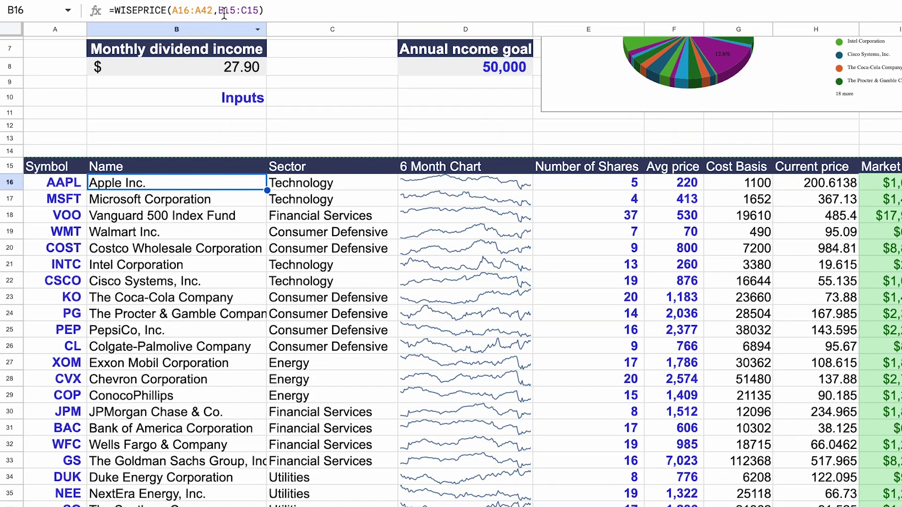
pyautogui.click(168, 75)
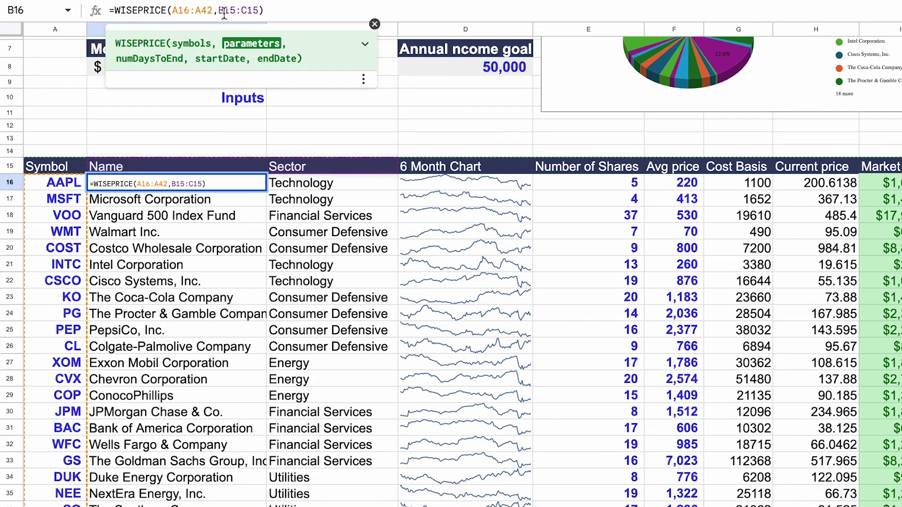
pyautogui.press('Return')
pyautogui.scroll(1, 525, 272)
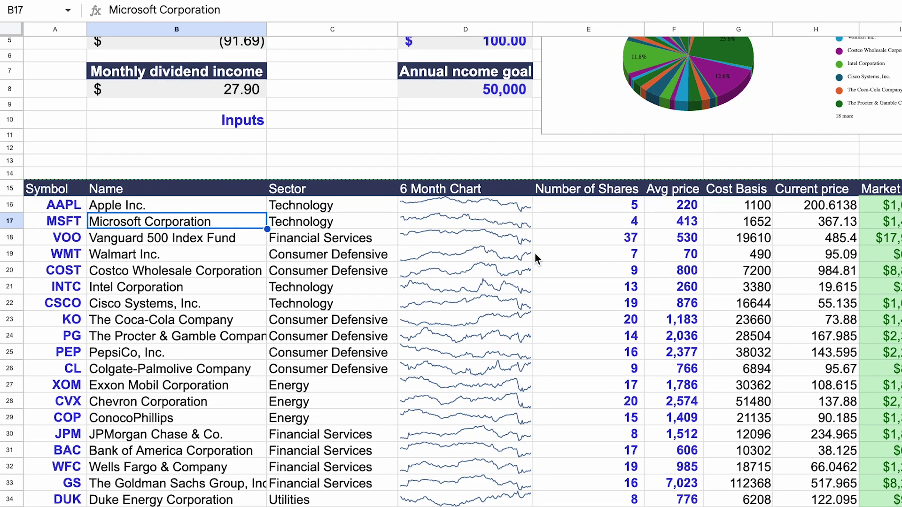
pyautogui.moveTo(587, 205); pyautogui.dragTo(674, 506)
pyautogui.scroll(-3, 676, 421)
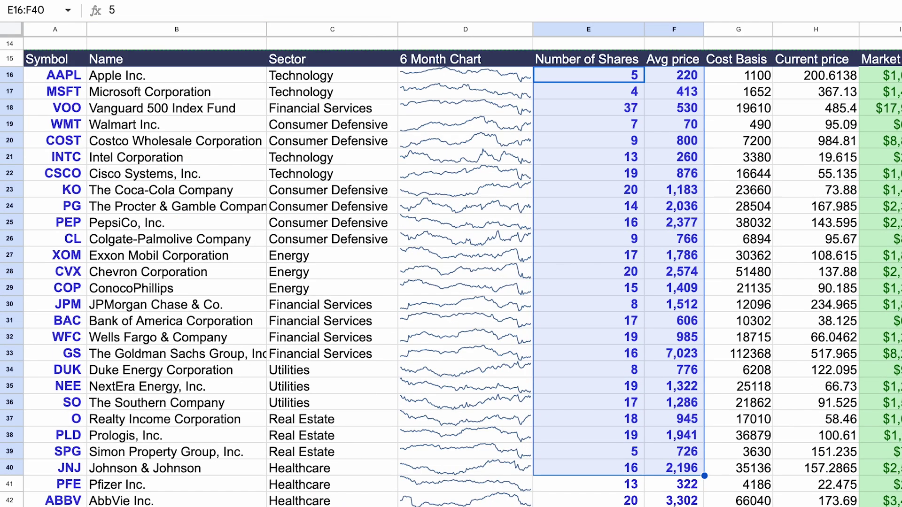
pyautogui.scroll(1, 677, 420)
pyautogui.moveTo(747, 113); pyautogui.dragTo(816, 506)
pyautogui.click(880, 112)
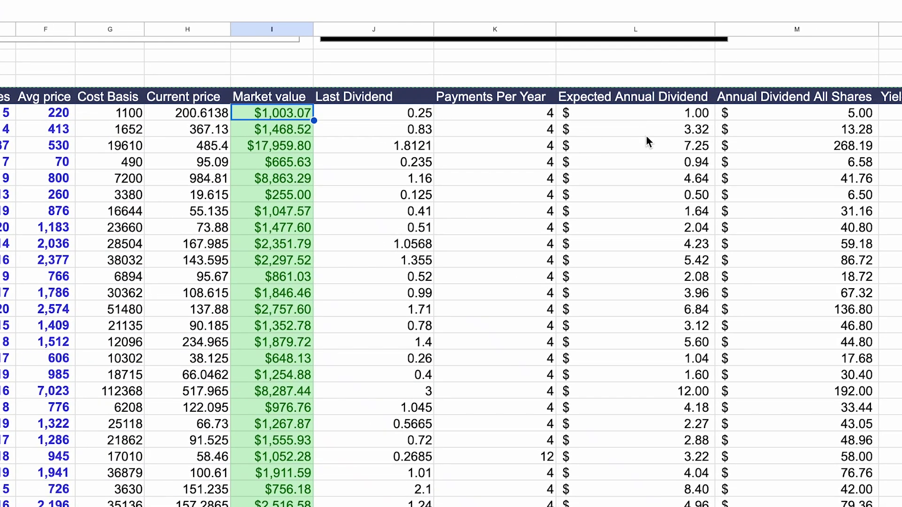
pyautogui.click(639, 117)
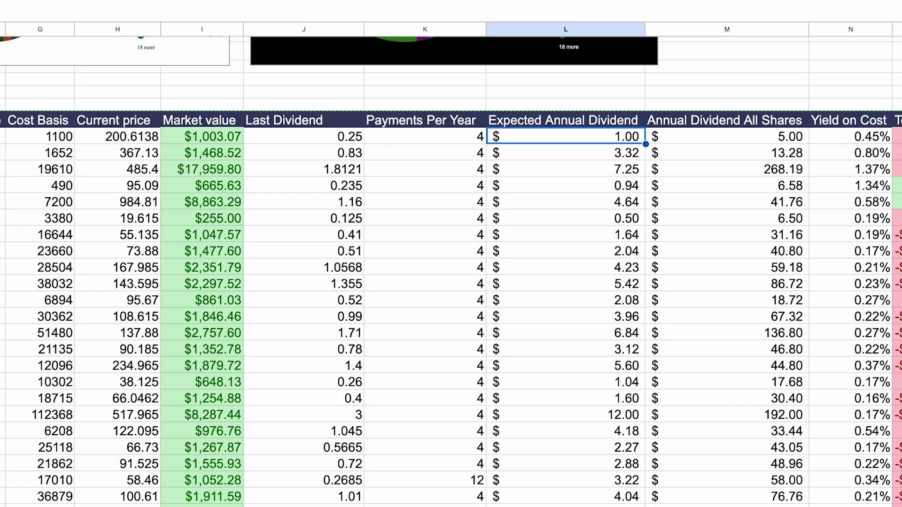
pyautogui.click(160, 56)
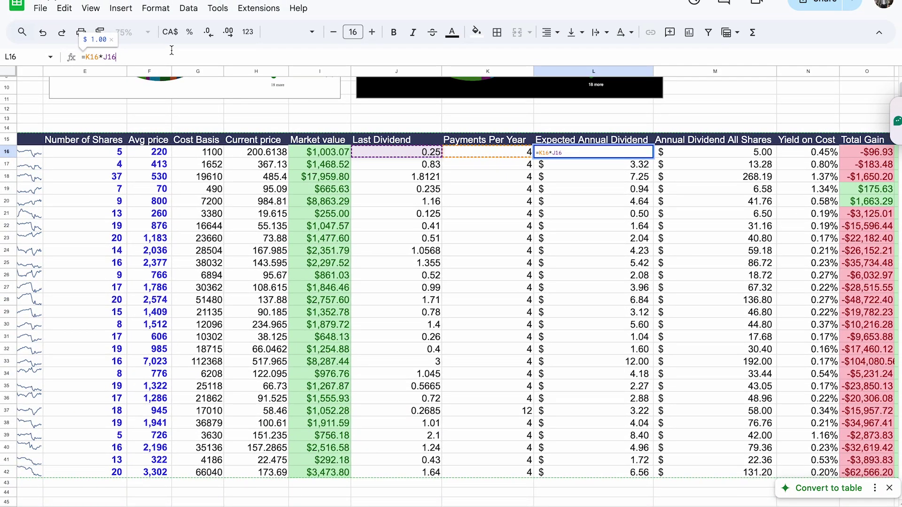
pyautogui.press('Return')
pyautogui.click(748, 159)
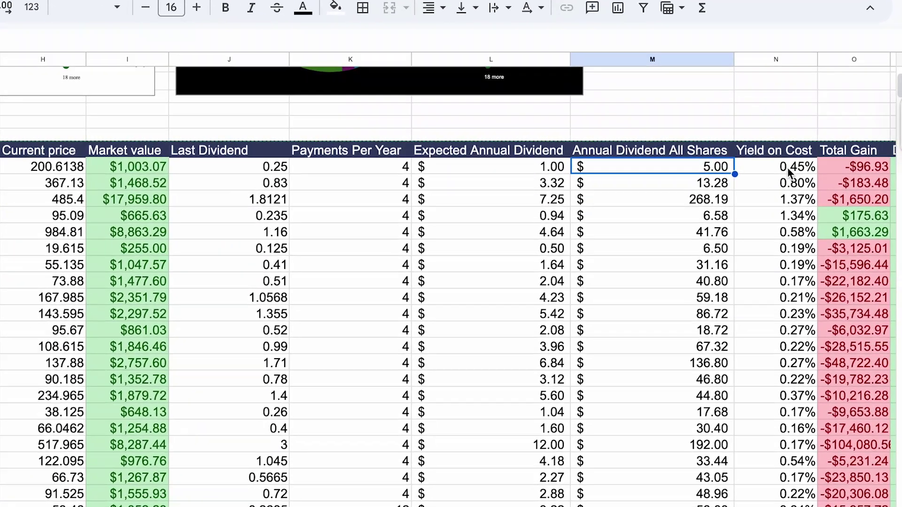
pyautogui.click(803, 155)
pyautogui.hscroll(3, 795, 157)
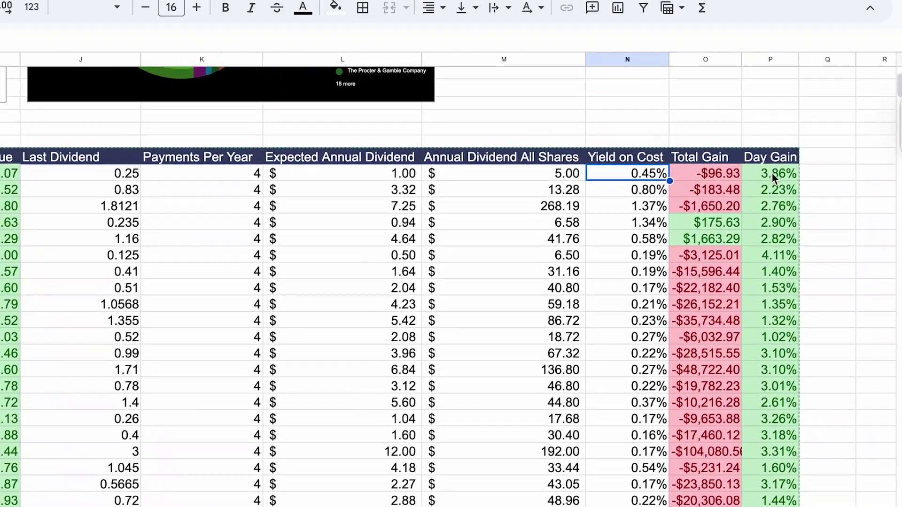
pyautogui.hscroll(1, 773, 177)
pyautogui.click(724, 177)
pyautogui.click(771, 173)
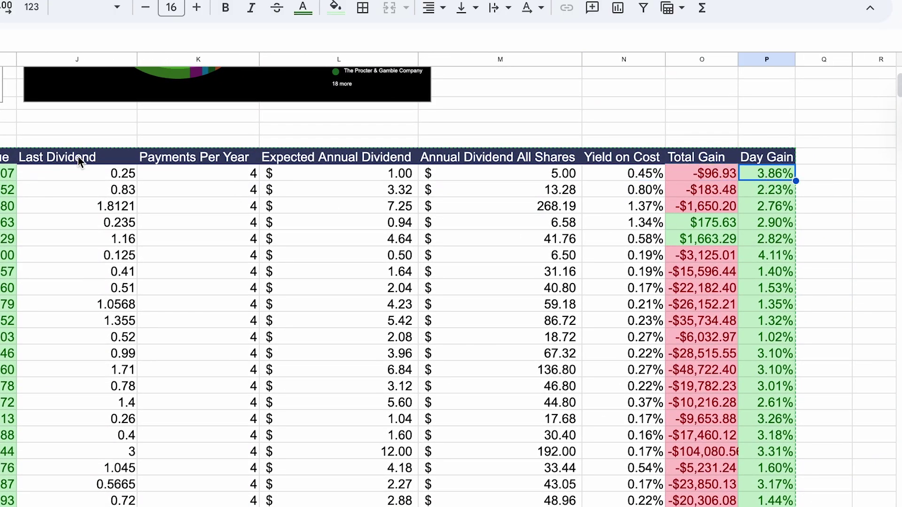
pyautogui.press('Return')
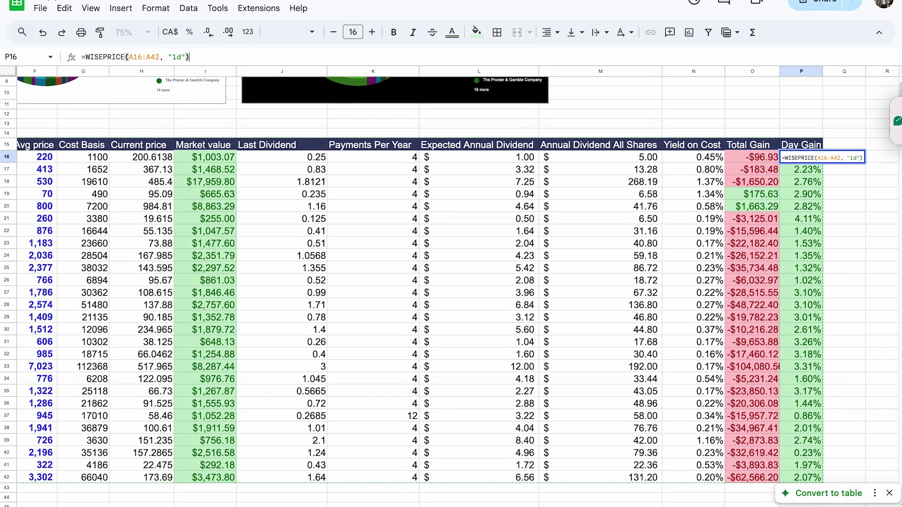
pyautogui.hscroll(-5, 451, 282)
pyautogui.press('Return')
pyautogui.scroll(5, 313, 237)
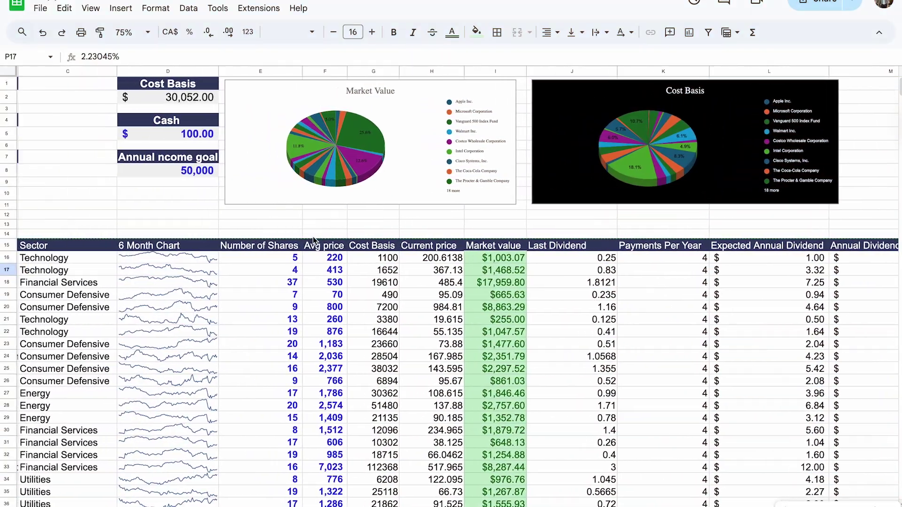
pyautogui.hscroll(-4, 312, 236)
pyautogui.click(159, 100)
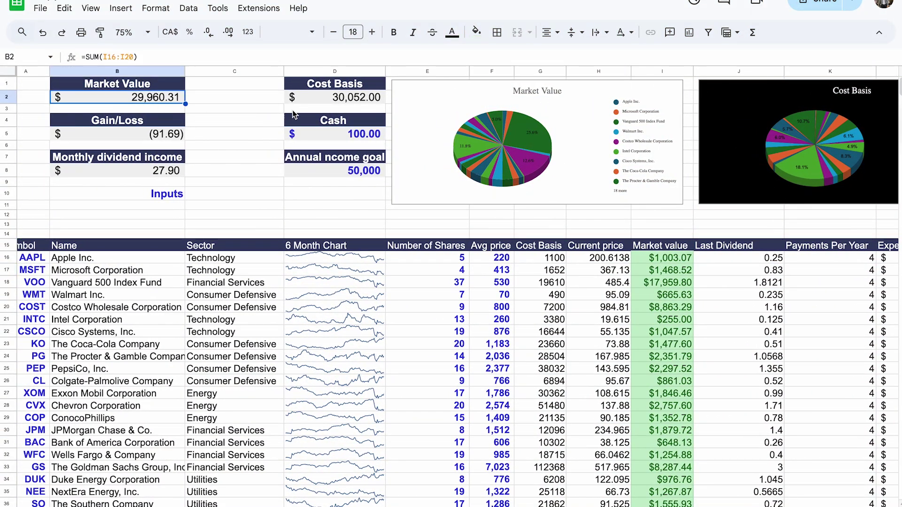
pyautogui.click(332, 103)
pyautogui.press('Down')
pyautogui.press('Down')
pyautogui.press('Down')
pyautogui.press('Down')
pyautogui.press('Down')
pyautogui.press('Down')
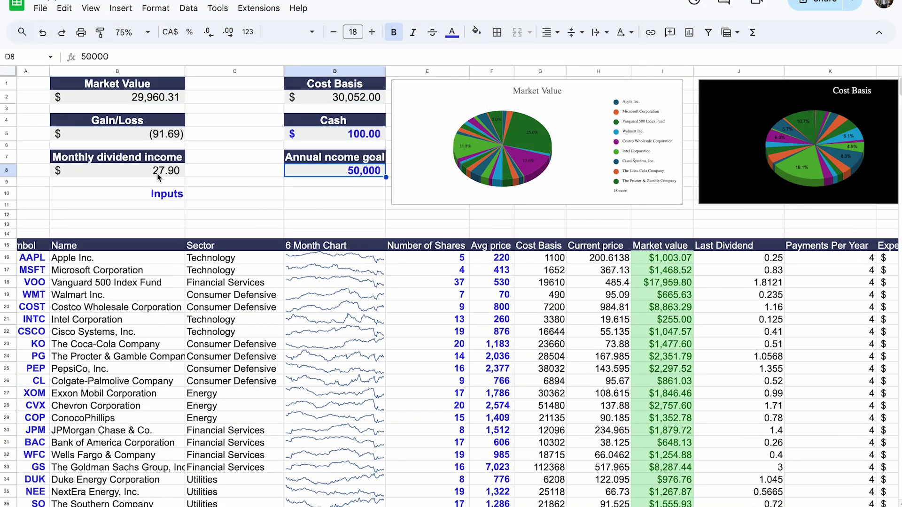